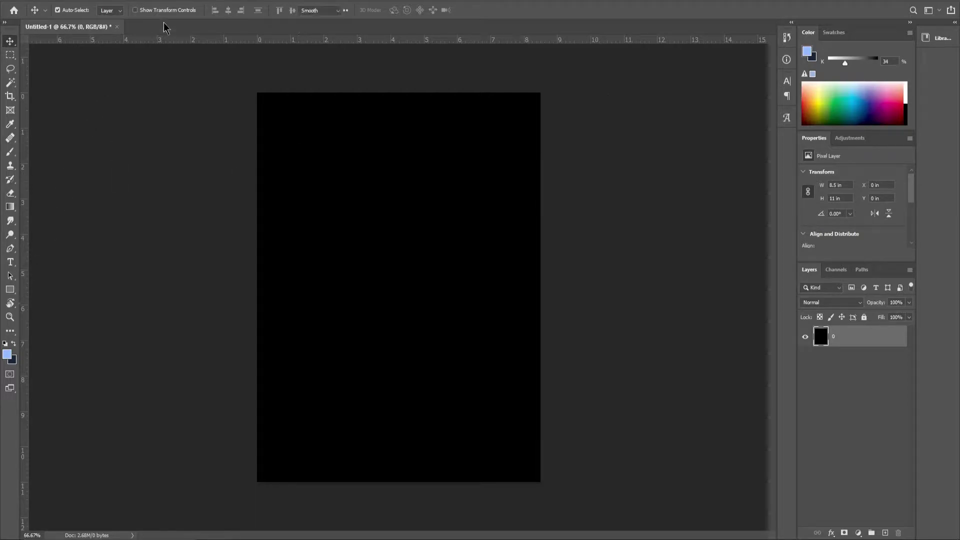
Set up the Type tool with white text in the ElvenCommonSpeak font
{"action": "key", "text": "t"}
{"action": "left_click", "coordinate": [400, 10]}
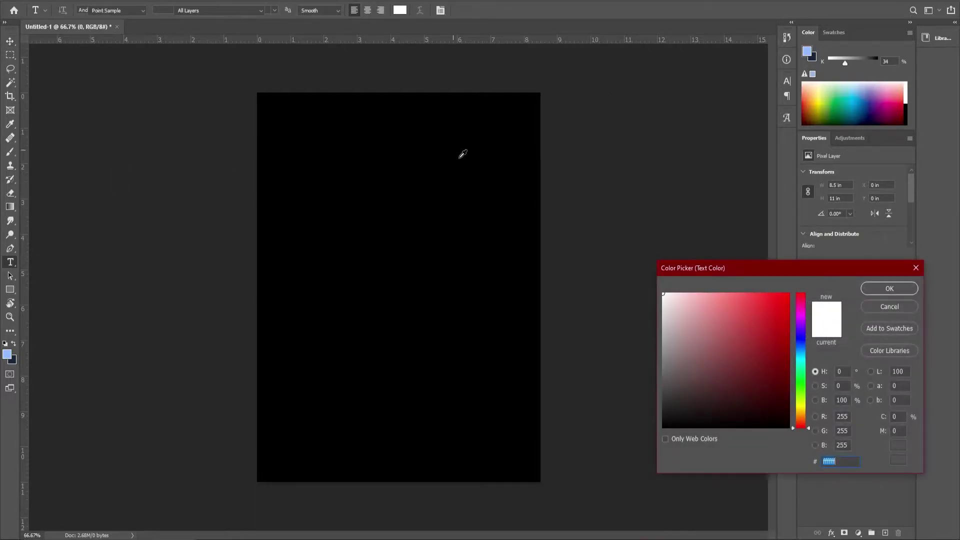
{"action": "left_click", "coordinate": [888, 289]}
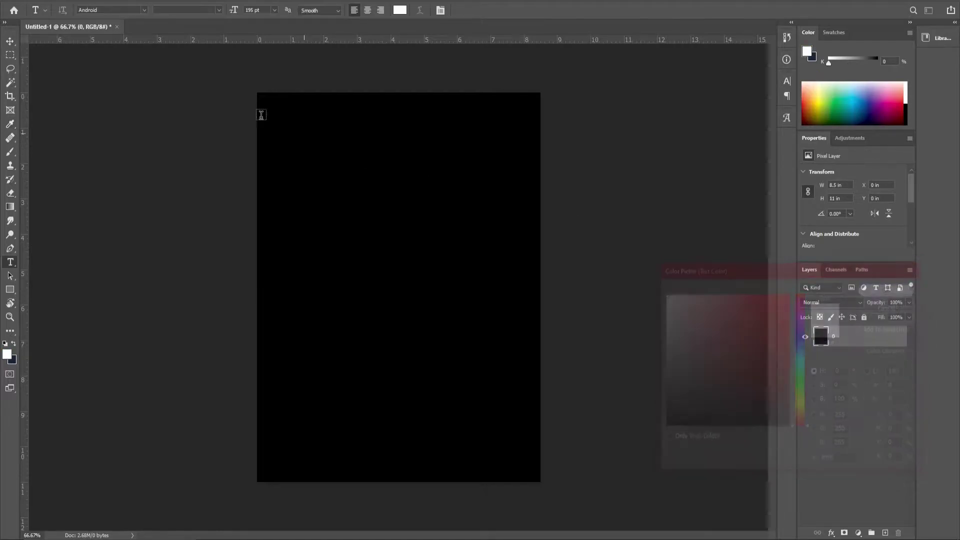
{"action": "left_click", "coordinate": [144, 10]}
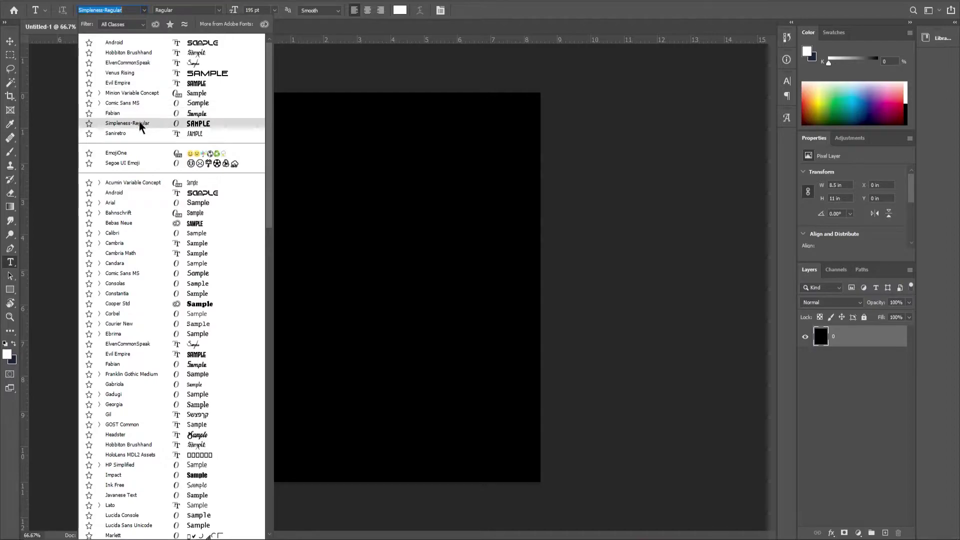
{"action": "left_click", "coordinate": [146, 65]}
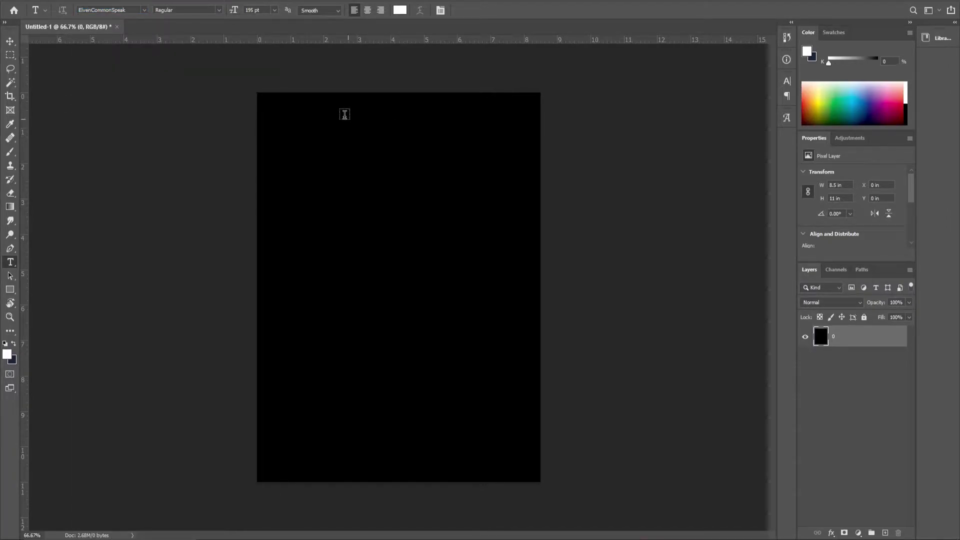
Create a tall, narrow text box about 3 in wide and 10.63 in high on the black canvas, with an empty 72 pt text
{"action": "left_click_drag", "start_coordinate": [313, 100], "coordinate": [413, 474]}
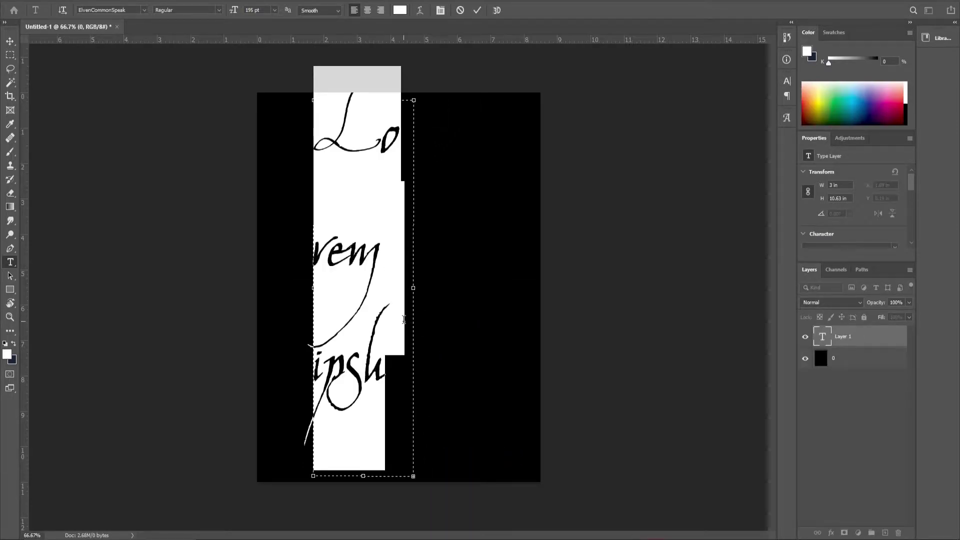
{"action": "type", "text": "Lo"}
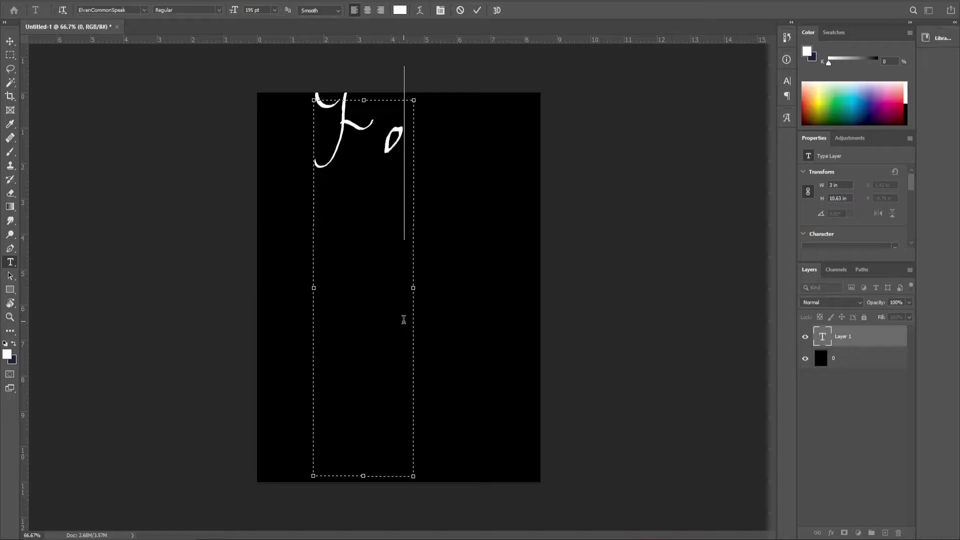
{"action": "key", "text": "BackSpace"}
{"action": "key", "text": "BackSpace"}
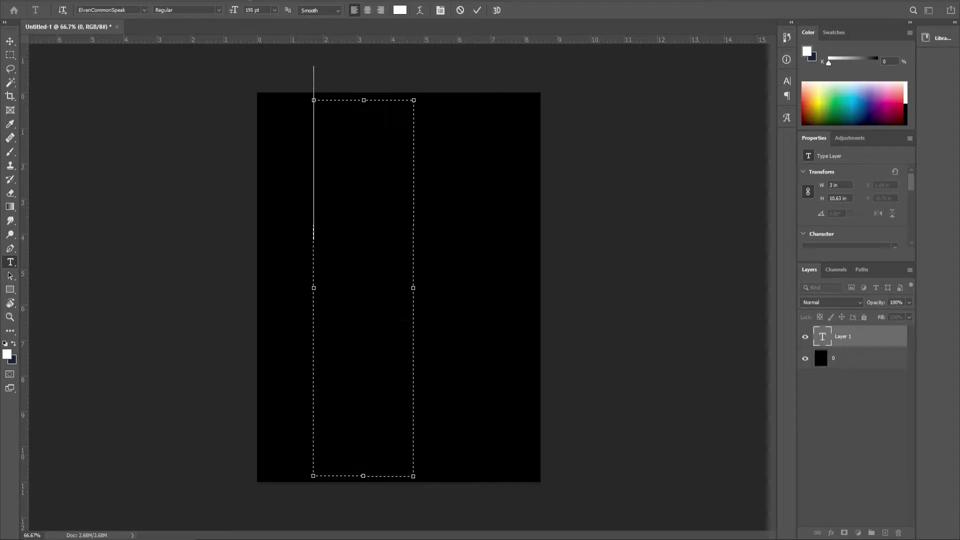
{"action": "left_click", "coordinate": [274, 10]}
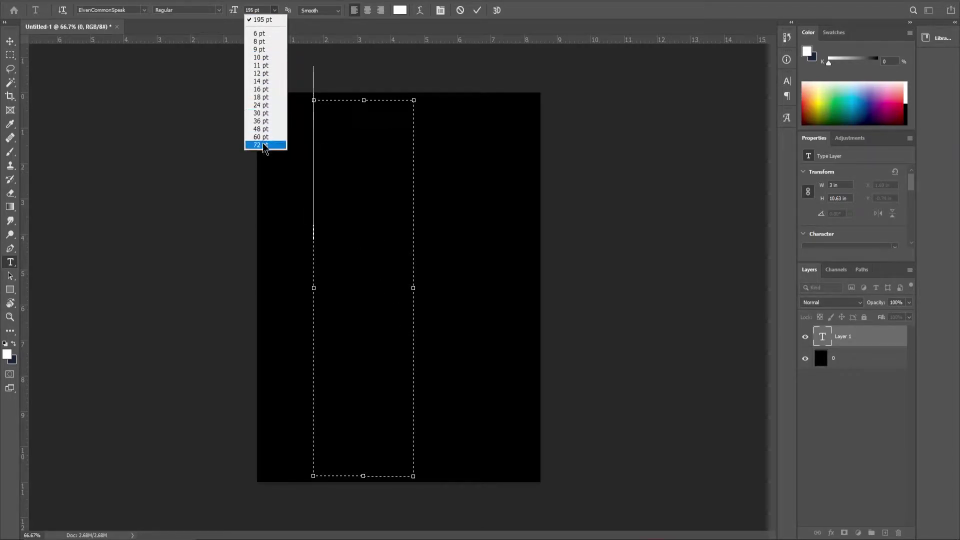
{"action": "left_click", "coordinate": [280, 145]}
Enter the text "Fox And The Raven" in the text box so that its letters run vertically, one per line
{"action": "type", "text": "F "}
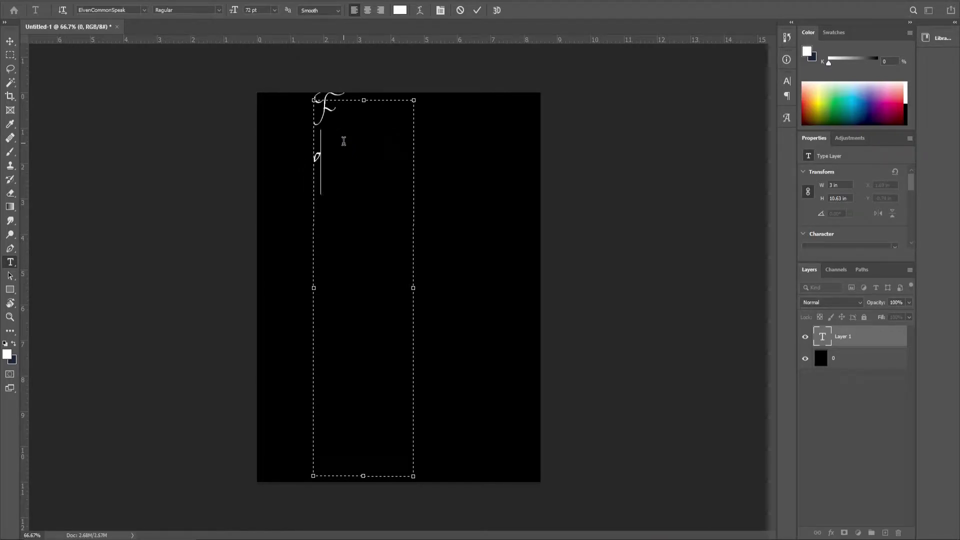
{"action": "type", "text": "ox"}
{"action": "key", "text": "Left"}
{"action": "key", "text": "Return"}
{"action": "type", "text": "aan"}
{"action": "key", "text": "BackSpace"}
{"action": "type", "text": "nd"}
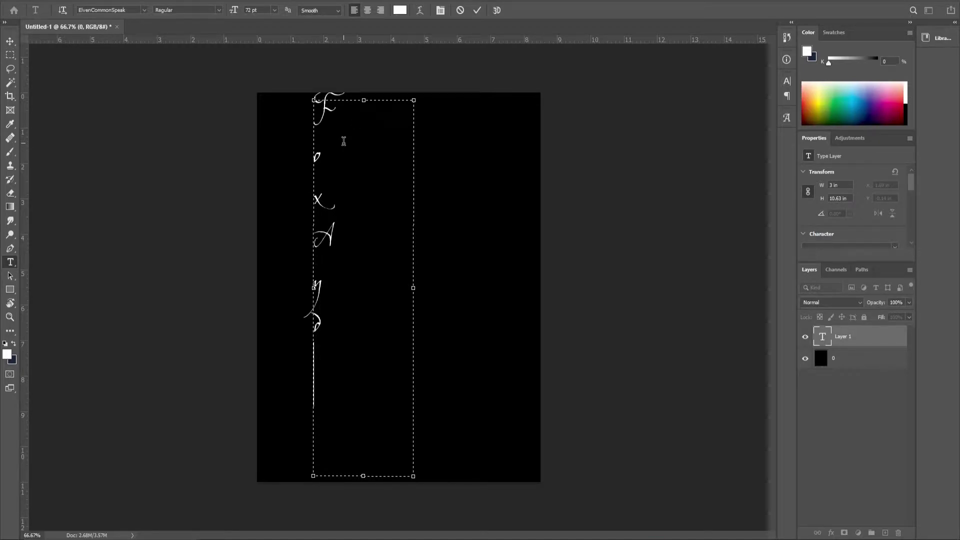
{"action": "type", "text": " The"}
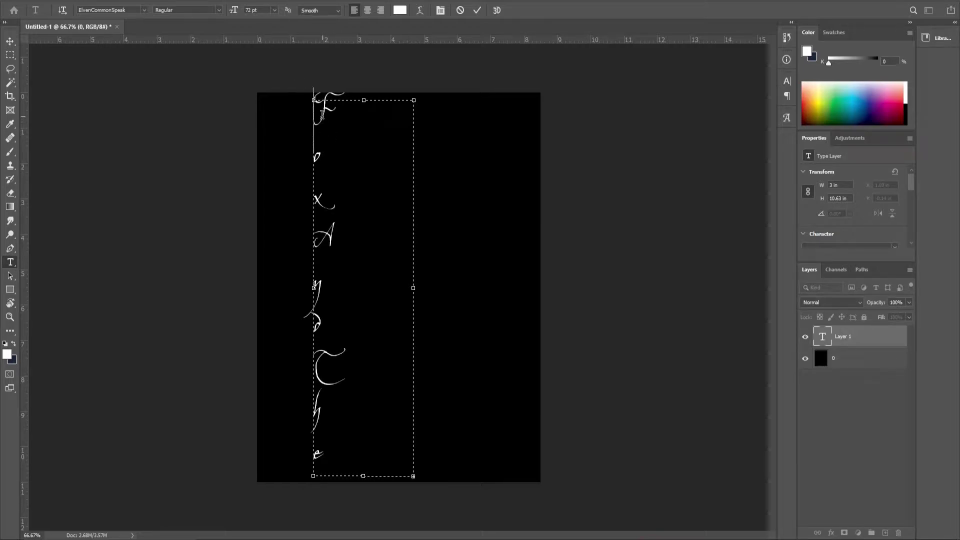
Select all of the vertical text and reduce its font size to 48 pt
{"action": "key", "text": "ctrl+a"}
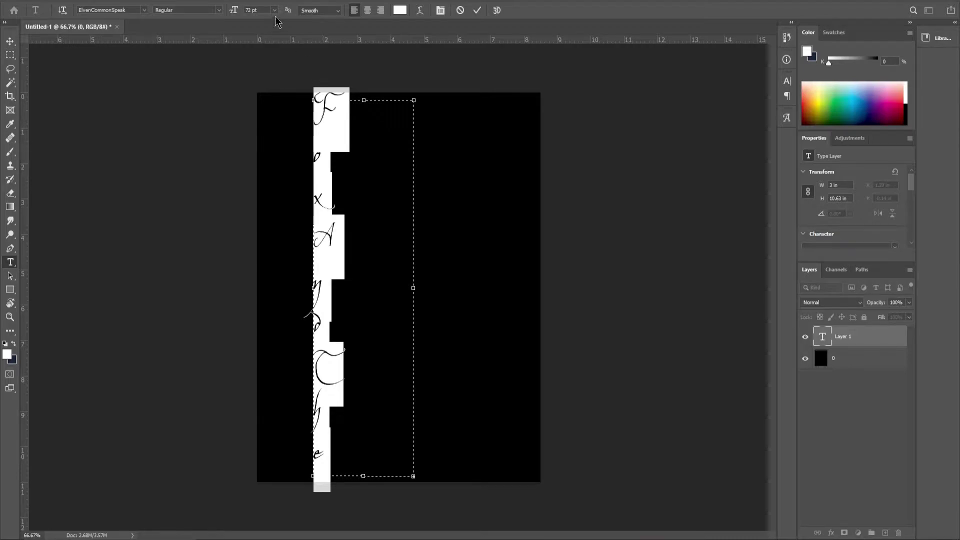
{"action": "left_click", "coordinate": [274, 11]}
{"action": "left_click", "coordinate": [266, 81]}
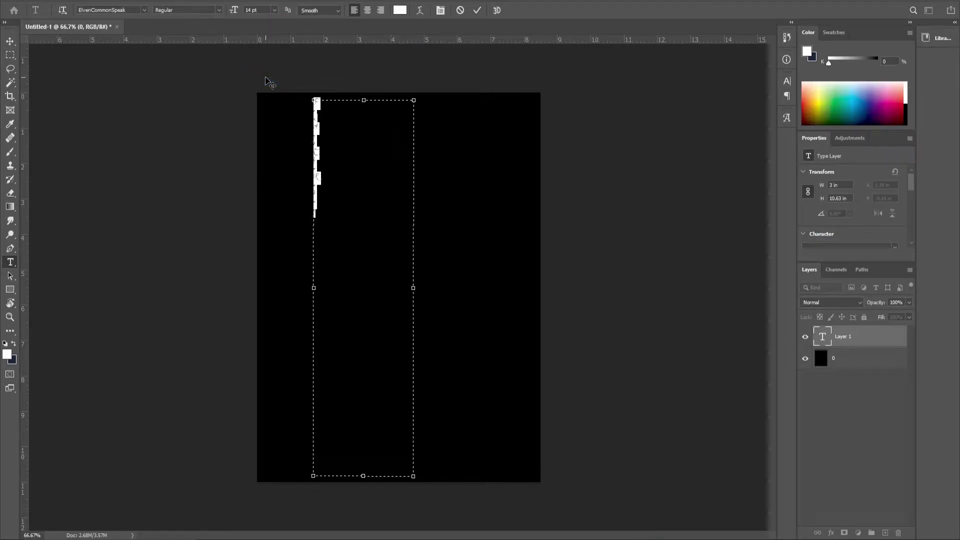
{"action": "left_click", "coordinate": [275, 10]}
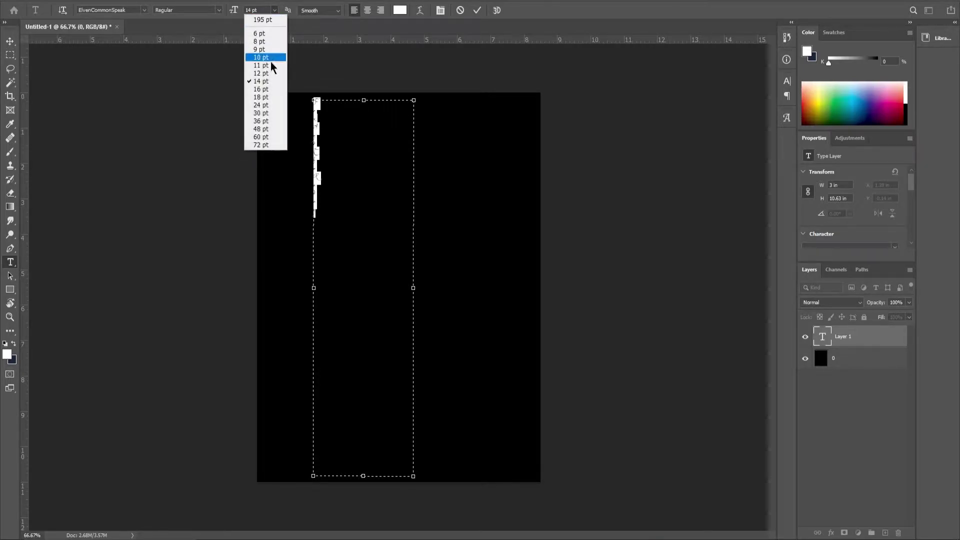
{"action": "left_click", "coordinate": [263, 125]}
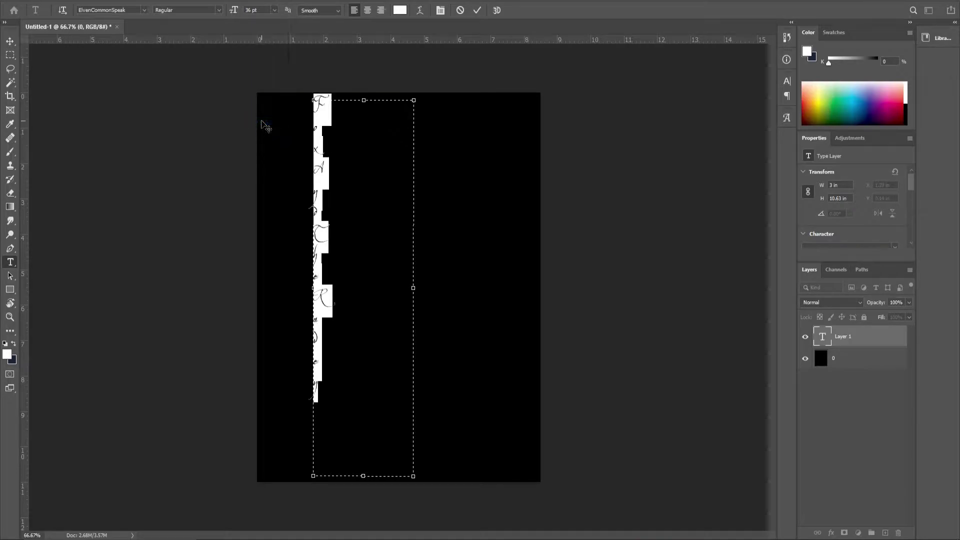
{"action": "left_click", "coordinate": [275, 10]}
{"action": "left_click", "coordinate": [262, 130]}
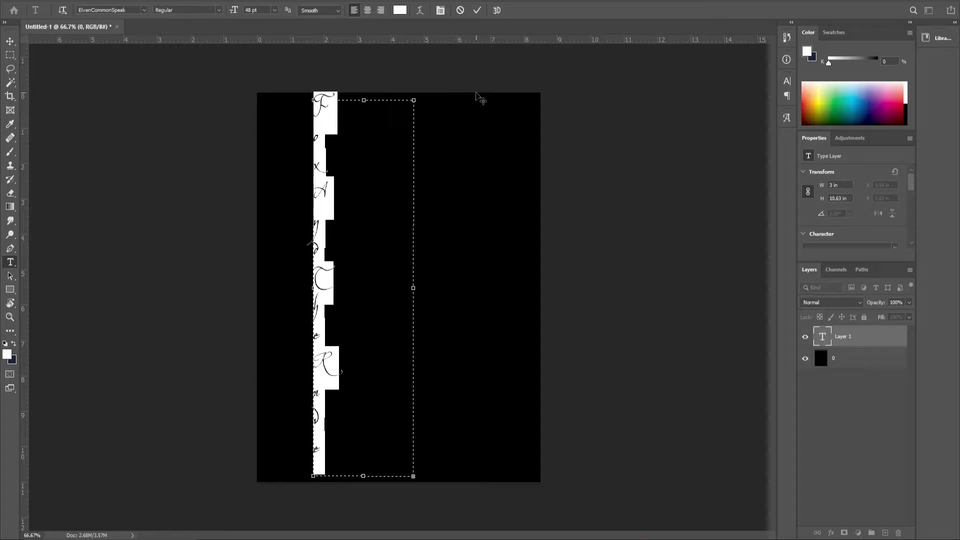
Set the vertical text to 45 pt, commit it, and move it towards the middle of the canvas
{"action": "left_click_drag", "start_coordinate": [266, 10], "coordinate": [244, 16]}
{"action": "left_click", "coordinate": [275, 11]}
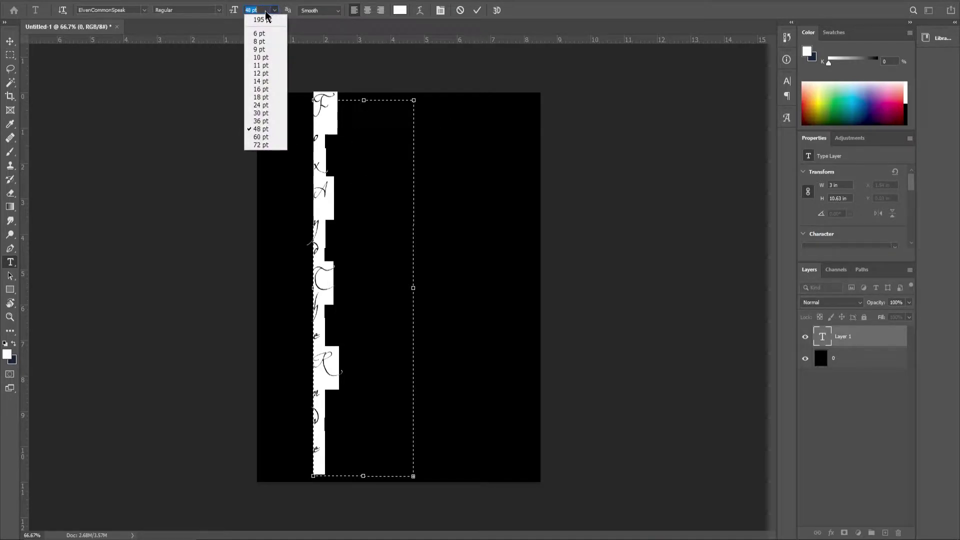
{"action": "left_click", "coordinate": [266, 13]}
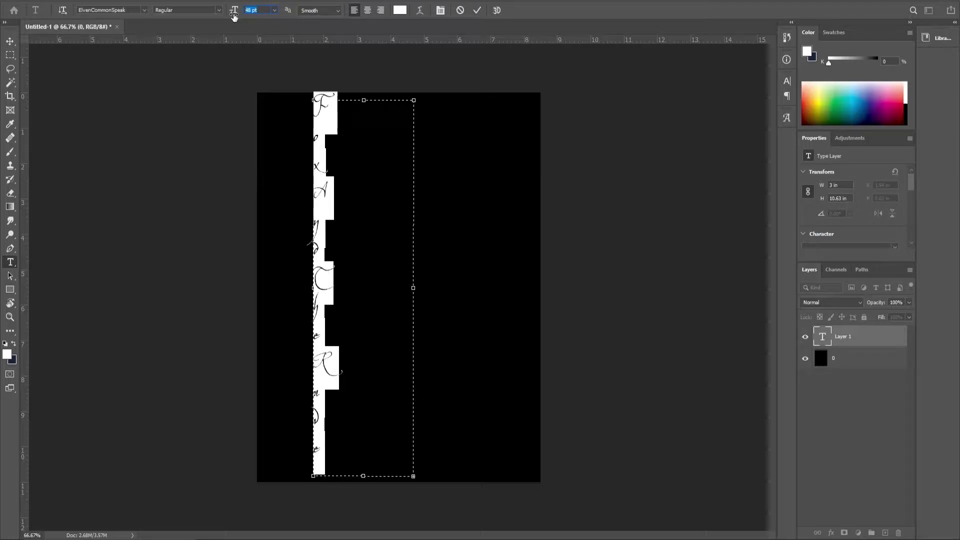
{"action": "type", "text": "46"}
{"action": "key", "text": "Return"}
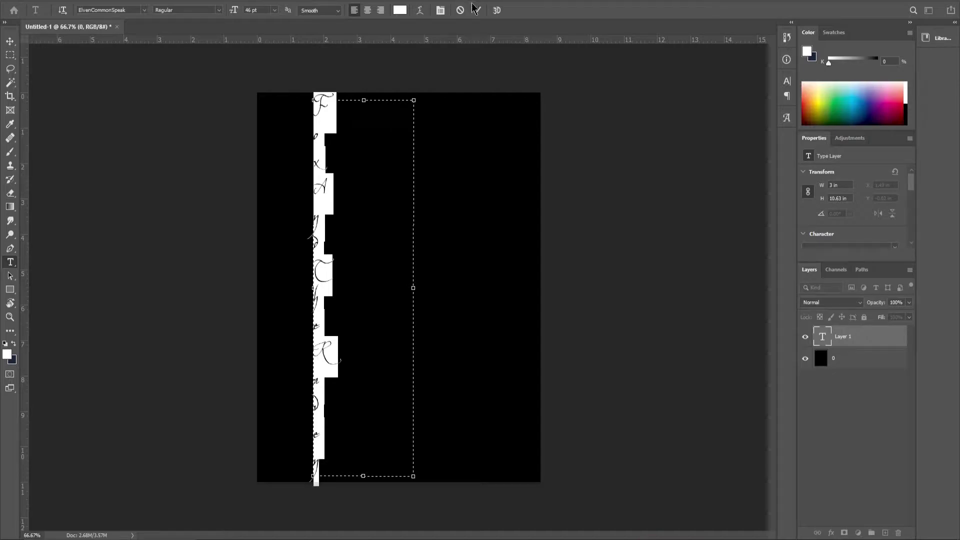
{"action": "left_click", "coordinate": [263, 10]}
{"action": "key", "text": "Return"}
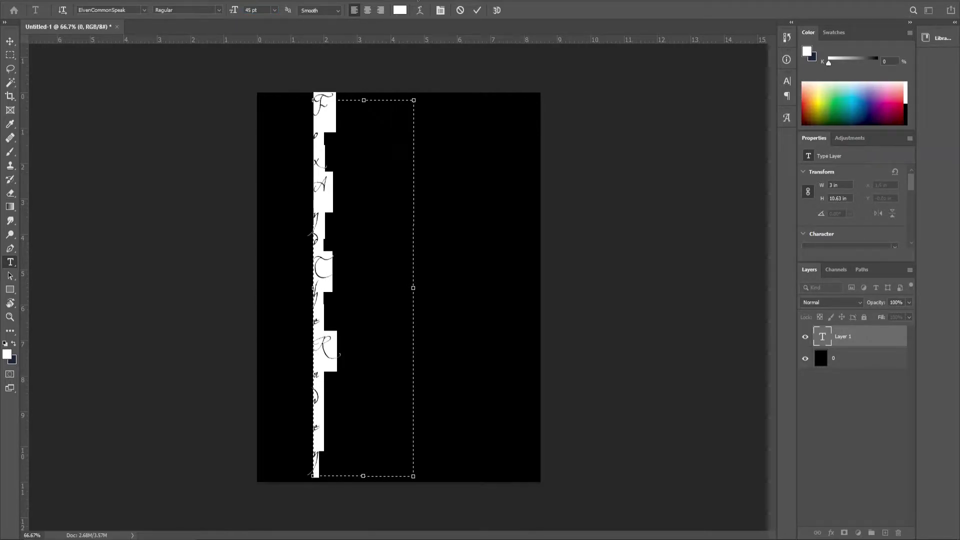
{"action": "left_click", "coordinate": [477, 10]}
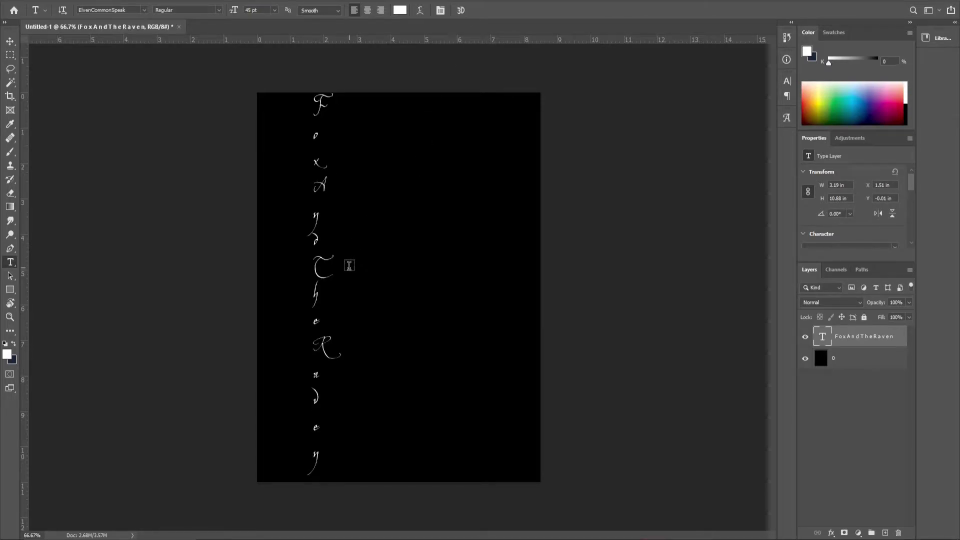
{"action": "key", "text": "v"}
{"action": "left_click_drag", "start_coordinate": [315, 244], "coordinate": [409, 251]}
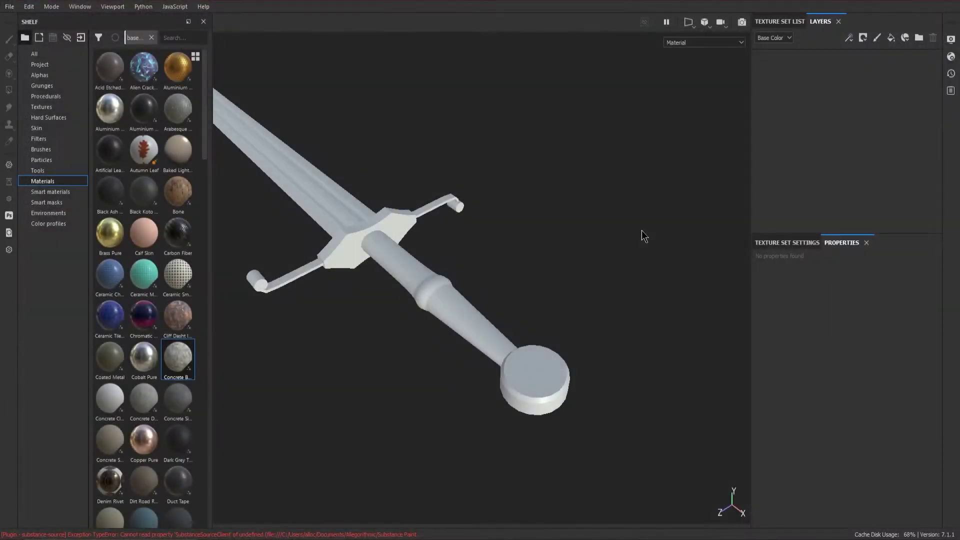
Switch to Substance Painter, try the Silver Pure material on the sword's grip texture set, and undo it
{"action": "mouse_move", "coordinate": [641, 230]}
{"action": "left_mouse_down", "text": "alt"}
{"action": "mouse_move", "coordinate": [470, 390]}
{"action": "mouse_move", "coordinate": [584, 394]}
{"action": "mouse_move", "coordinate": [535, 357]}
{"action": "mouse_move", "coordinate": [510, 355]}
{"action": "left_mouse_up", "text": "alt"}
{"action": "middle_click_drag", "start_coordinate": [509, 356], "coordinate": [564, 283], "text": "alt"}
{"action": "left_click_drag", "start_coordinate": [562, 279], "coordinate": [520, 336], "text": "alt"}
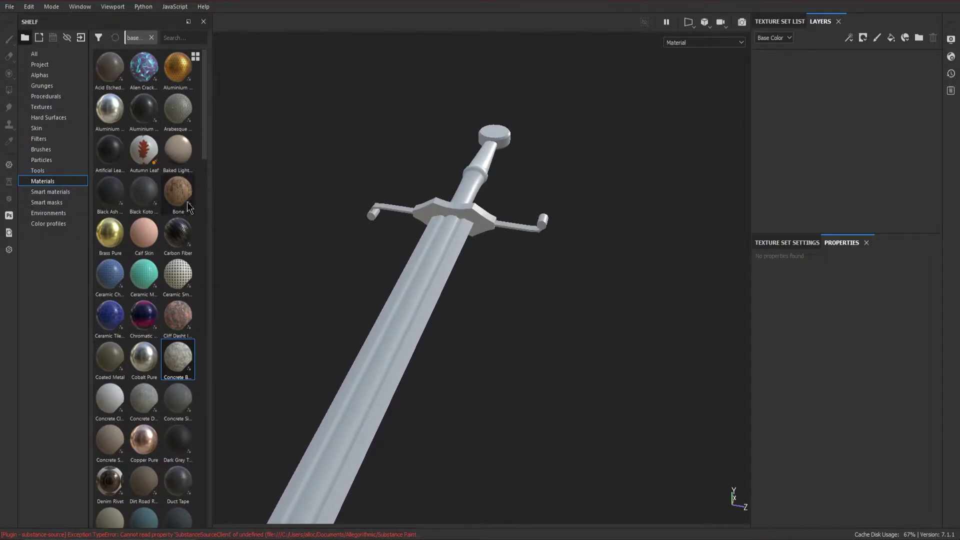
{"action": "left_click_drag", "start_coordinate": [202, 140], "coordinate": [237, 492]}
{"action": "scroll", "coordinate": [206, 415], "scroll_direction": "up", "scroll_amount": 1}
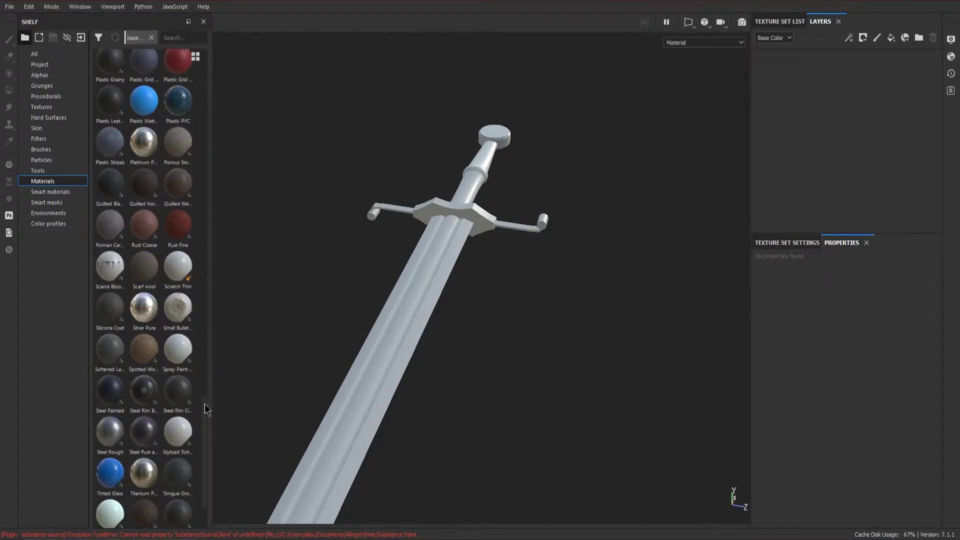
{"action": "left_click_drag", "start_coordinate": [154, 316], "coordinate": [792, 181]}
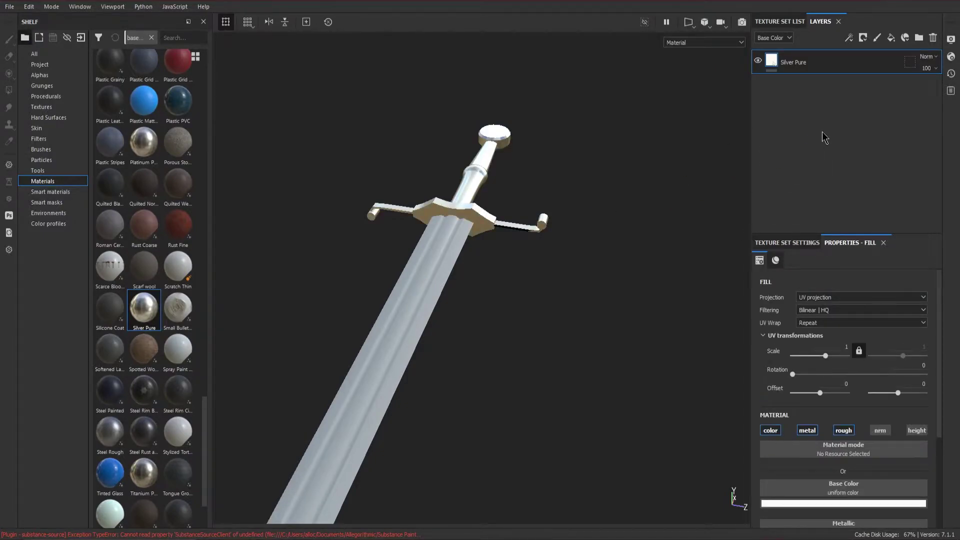
{"action": "key", "text": "ctrl+z"}
Add the Silver Pure material to the Blade_Mat texture set and delete its empty Layer 1
{"action": "left_click", "coordinate": [784, 20]}
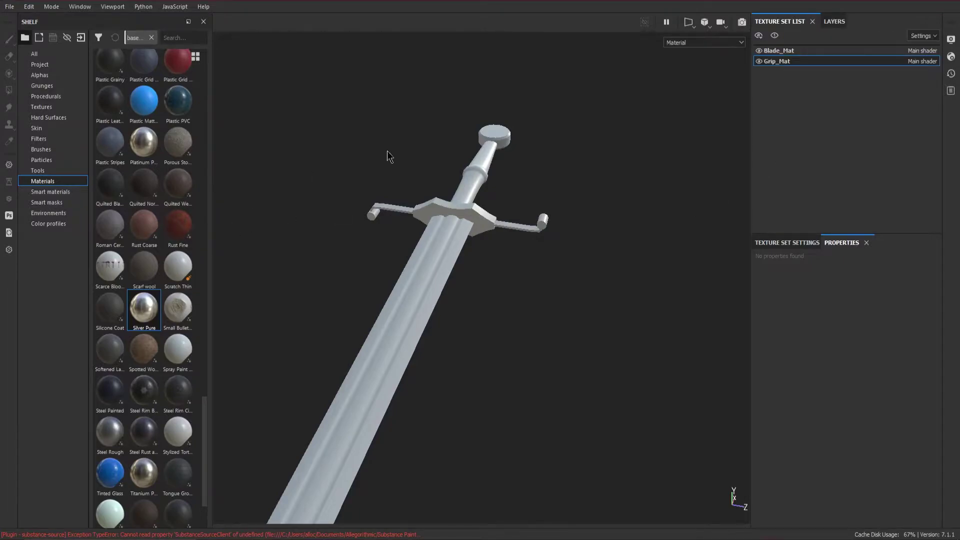
{"action": "left_click", "coordinate": [778, 50]}
{"action": "left_click", "coordinate": [834, 21]}
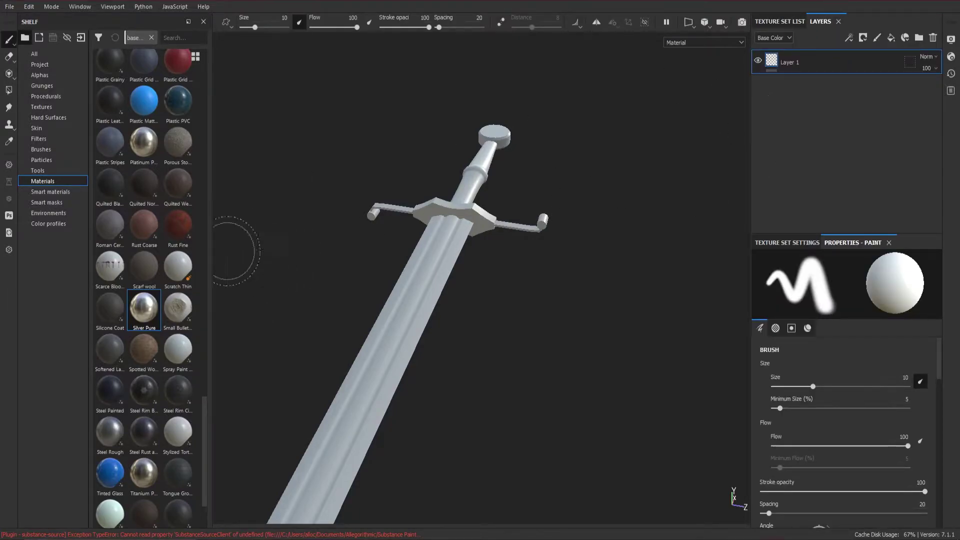
{"action": "left_click_drag", "start_coordinate": [144, 307], "coordinate": [840, 64]}
{"action": "left_click", "coordinate": [839, 64]}
{"action": "key", "text": "Delete"}
{"action": "mouse_move", "coordinate": [563, 256]}
{"action": "left_mouse_down", "text": "alt"}
{"action": "mouse_move", "coordinate": [647, 253]}
{"action": "mouse_move", "coordinate": [563, 264]}
{"action": "left_mouse_up", "text": "alt"}
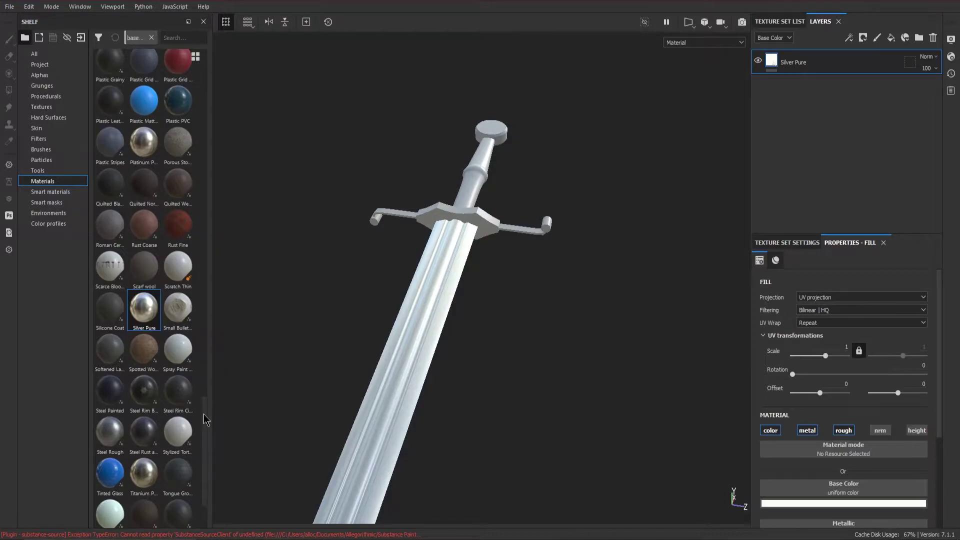
Replace the blade's Silver Pure layer with the Steel Rough material and check its look and parameters
{"action": "scroll", "coordinate": [204, 422], "scroll_direction": "down", "scroll_amount": 3}
{"action": "left_click_drag", "start_coordinate": [110, 340], "coordinate": [817, 80]}
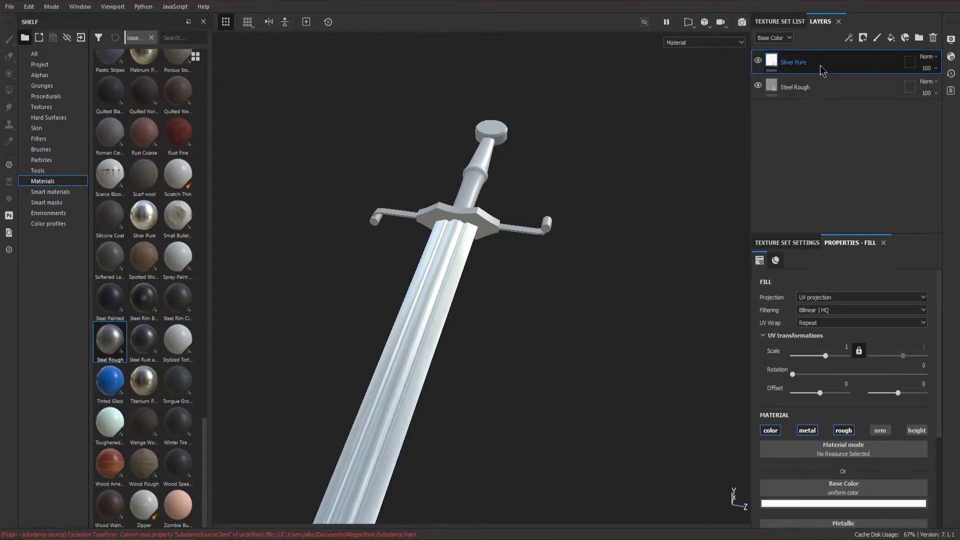
{"action": "key", "text": "Delete"}
{"action": "left_click_drag", "start_coordinate": [464, 301], "coordinate": [574, 360], "text": "alt"}
{"action": "right_click_drag", "start_coordinate": [574, 360], "coordinate": [602, 235], "text": "alt"}
{"action": "left_click_drag", "start_coordinate": [601, 235], "coordinate": [552, 255], "text": "alt"}
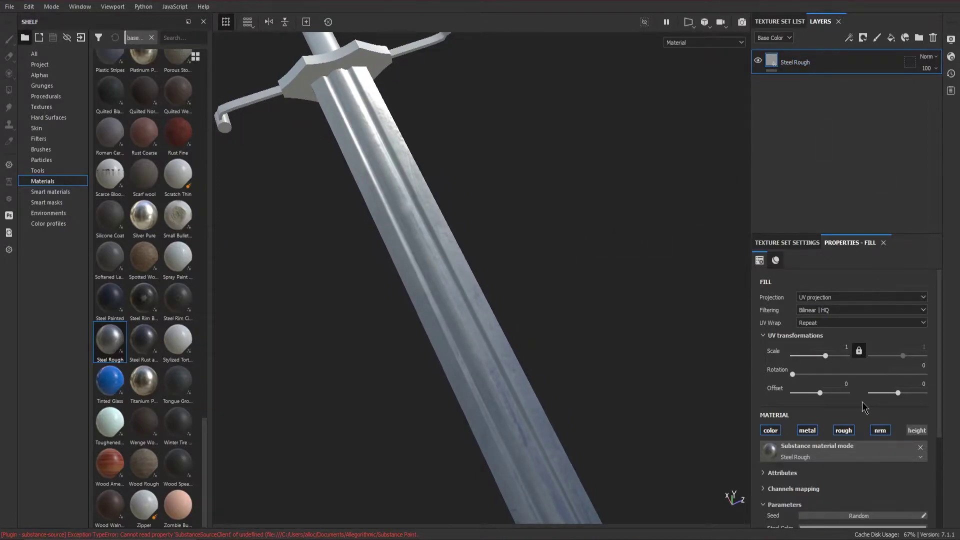
{"action": "scroll", "coordinate": [863, 411], "scroll_direction": "down", "scroll_amount": 3}
{"action": "scroll", "coordinate": [865, 423], "scroll_direction": "up", "scroll_amount": 1}
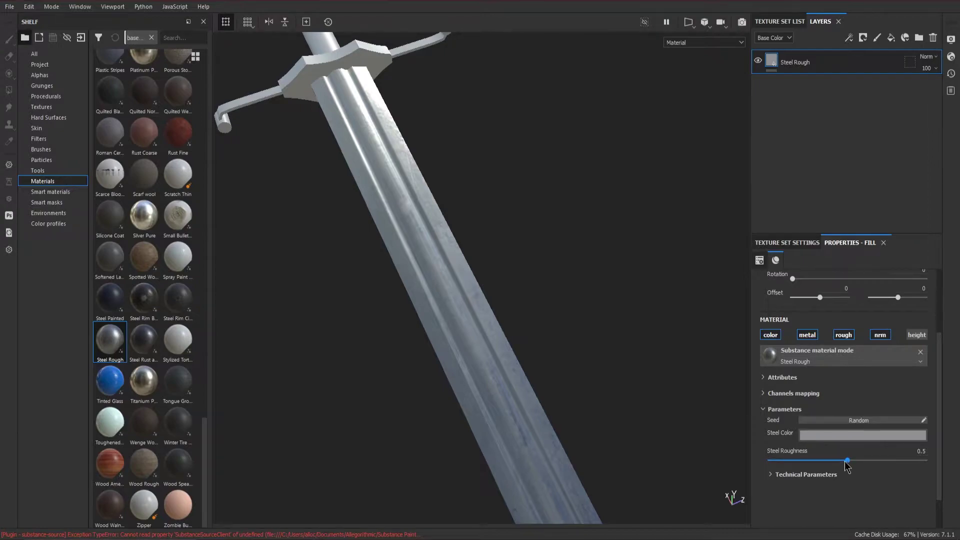
Add the Steel Rust and Wear material below the hidden Steel Rough layer and set its metal roughness to about 0.119
{"action": "mouse_move", "coordinate": [138, 345]}
{"action": "left_click_drag", "start_coordinate": [138, 345], "coordinate": [801, 173]}
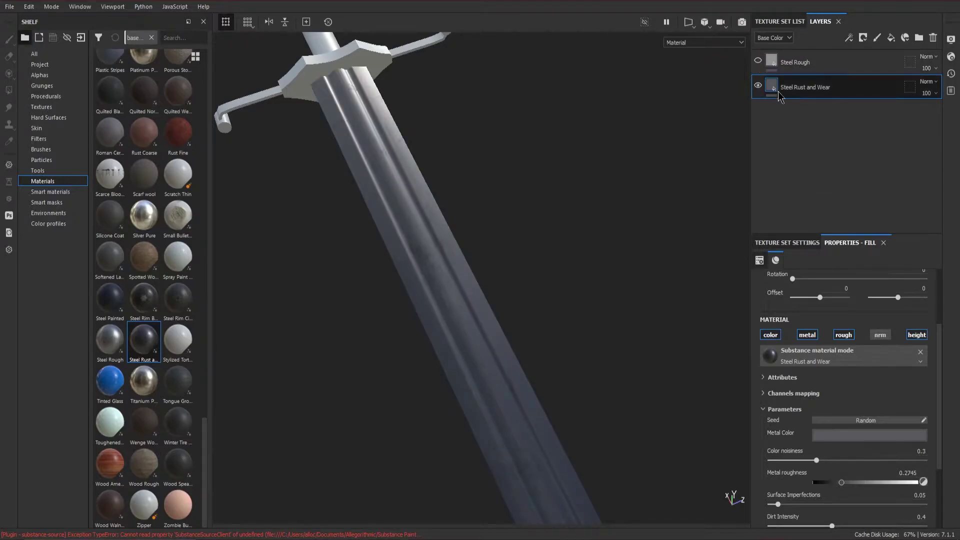
{"action": "scroll", "coordinate": [851, 402], "scroll_direction": "down", "scroll_amount": 2}
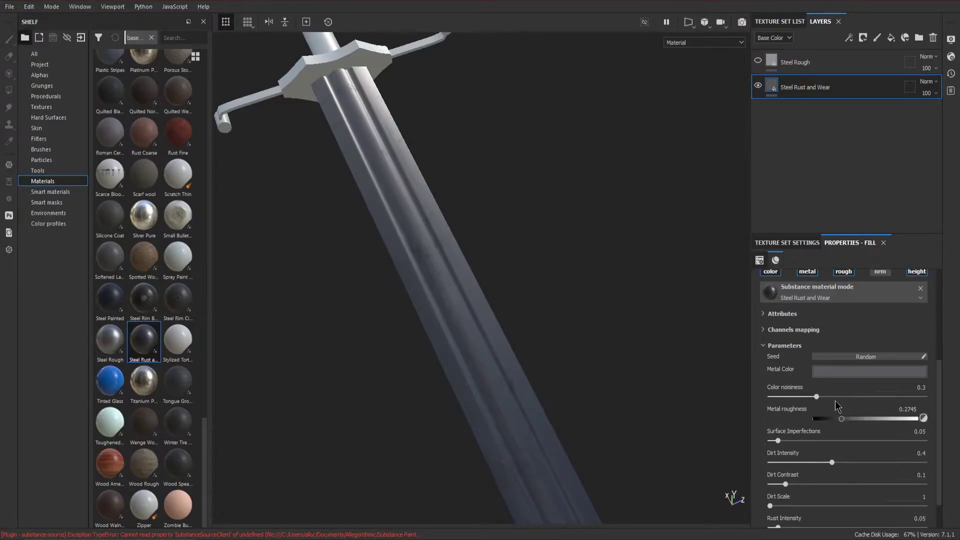
{"action": "left_click_drag", "start_coordinate": [842, 421], "coordinate": [824, 424]}
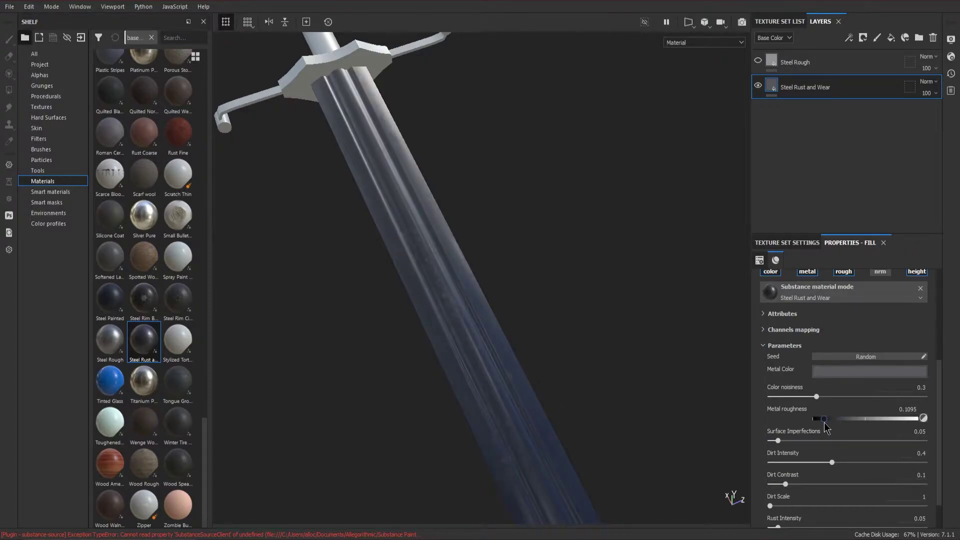
{"action": "scroll", "coordinate": [858, 433], "scroll_direction": "down", "scroll_amount": 1}
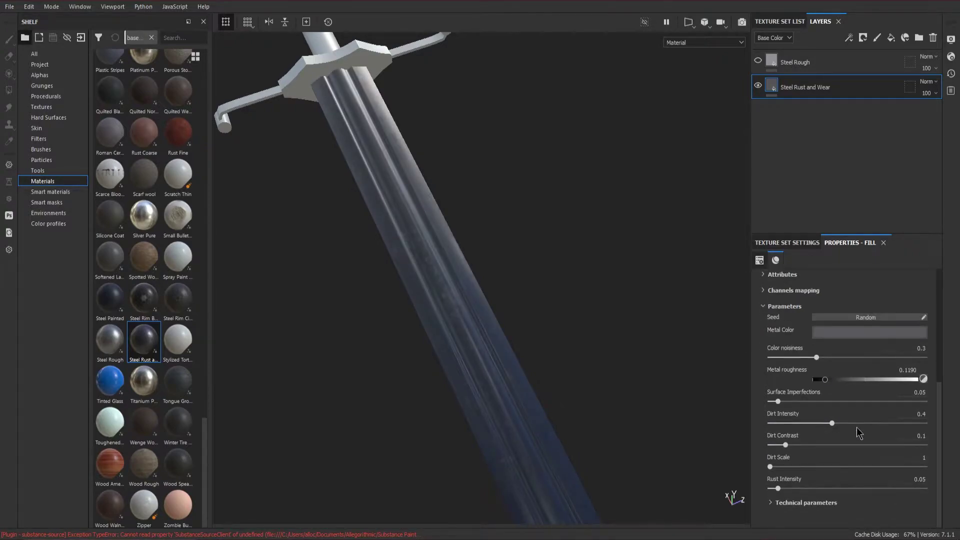
Set the rust intensity of the blade's Steel Rust and Wear layer to 0
{"action": "left_click_drag", "start_coordinate": [778, 492], "coordinate": [757, 492]}
{"action": "left_click_drag", "start_coordinate": [603, 336], "coordinate": [574, 265], "text": "alt"}
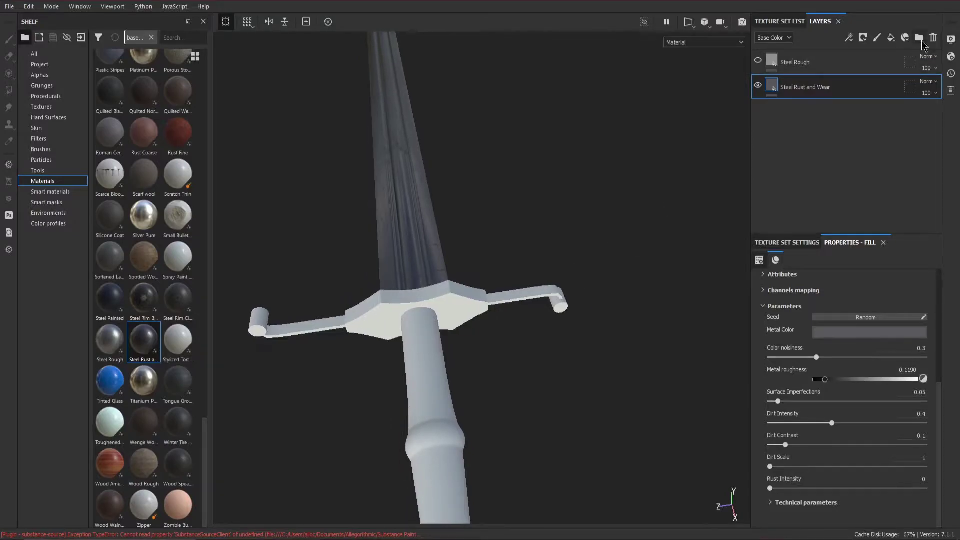
Preview the sword against the panorama environment at full opacity with zero blur, and set the environment opacity back to 0
{"action": "left_click", "coordinate": [950, 40]}
{"action": "left_click_drag", "start_coordinate": [771, 152], "coordinate": [935, 153]}
{"action": "left_click_drag", "start_coordinate": [828, 218], "coordinate": [768, 219]}
{"action": "left_click_drag", "start_coordinate": [577, 223], "coordinate": [492, 167], "text": "alt"}
{"action": "right_click_drag", "start_coordinate": [492, 168], "coordinate": [640, 145], "text": "shift"}
{"action": "left_click_drag", "start_coordinate": [505, 195], "coordinate": [453, 209], "text": "alt"}
{"action": "mouse_move", "coordinate": [507, 240]}
{"action": "left_mouse_down", "text": "alt"}
{"action": "mouse_move", "coordinate": [520, 244]}
{"action": "mouse_move", "coordinate": [523, 233]}
{"action": "left_mouse_up", "text": "alt"}
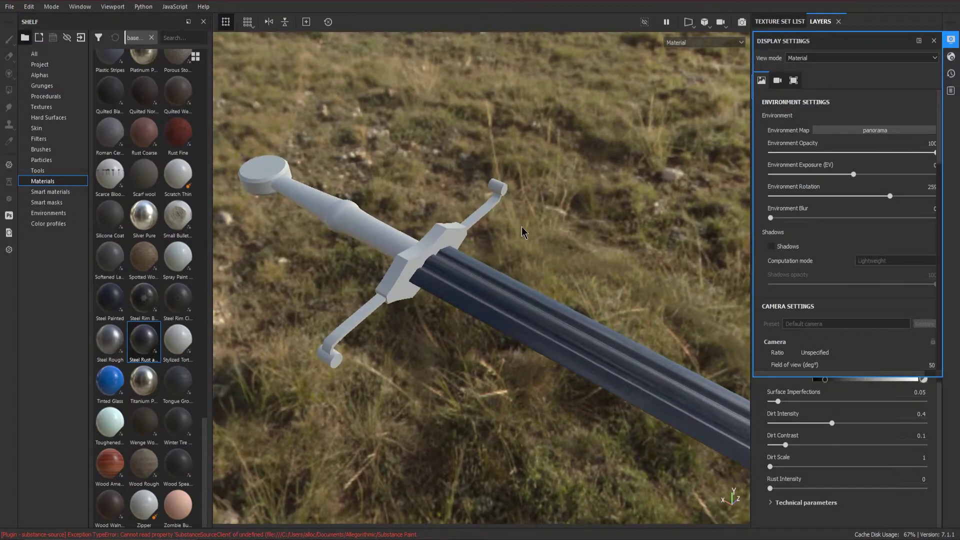
{"action": "left_click_drag", "start_coordinate": [857, 152], "coordinate": [759, 165]}
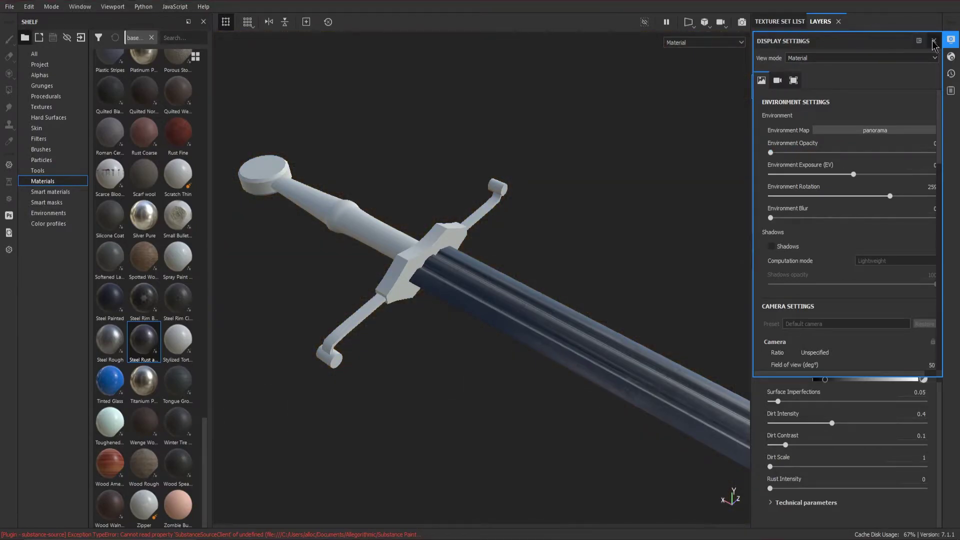
{"action": "left_click", "coordinate": [950, 42]}
{"action": "left_click_drag", "start_coordinate": [694, 186], "coordinate": [627, 231], "text": "alt"}
{"action": "middle_click_drag", "start_coordinate": [653, 243], "coordinate": [465, 205]}
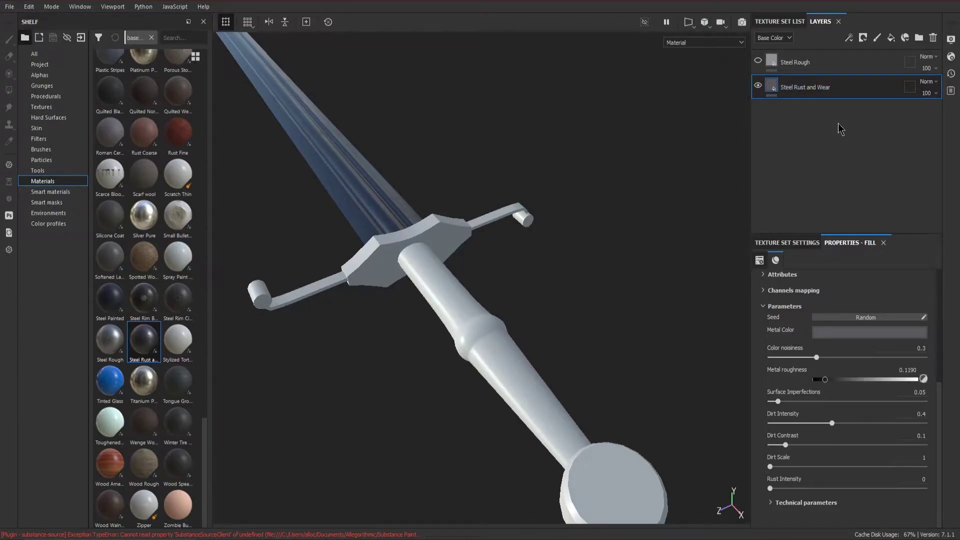
Delete the blade's hidden Steel Rough layer and switch to the layer stack of the Grip_Mat texture set
{"action": "left_click", "coordinate": [815, 67]}
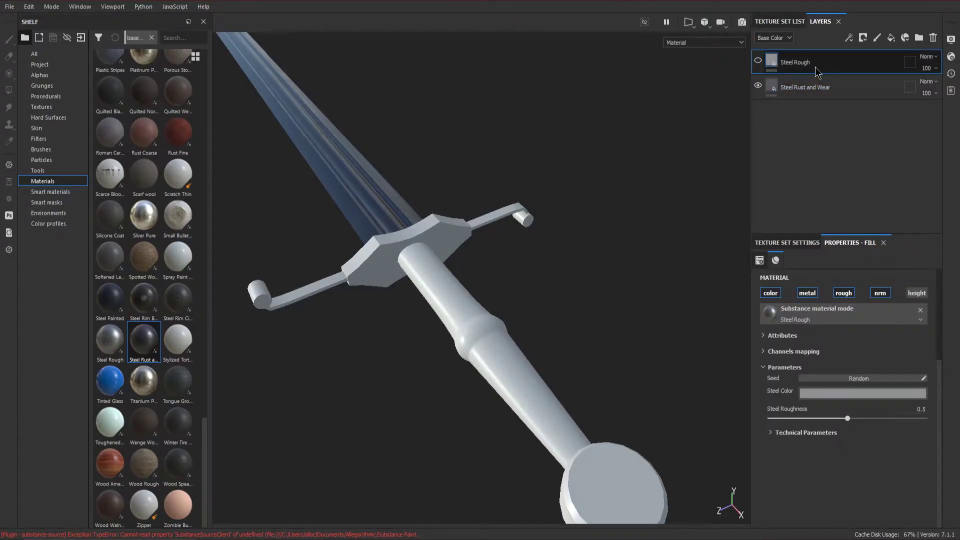
{"action": "key", "text": "Delete"}
{"action": "left_click", "coordinate": [779, 21]}
{"action": "left_click", "coordinate": [775, 61]}
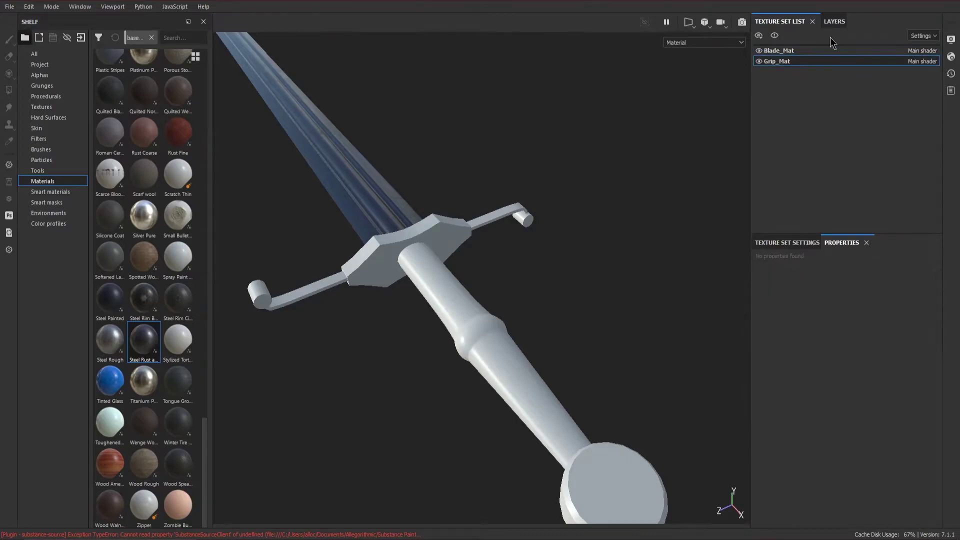
{"action": "left_click", "coordinate": [825, 23]}
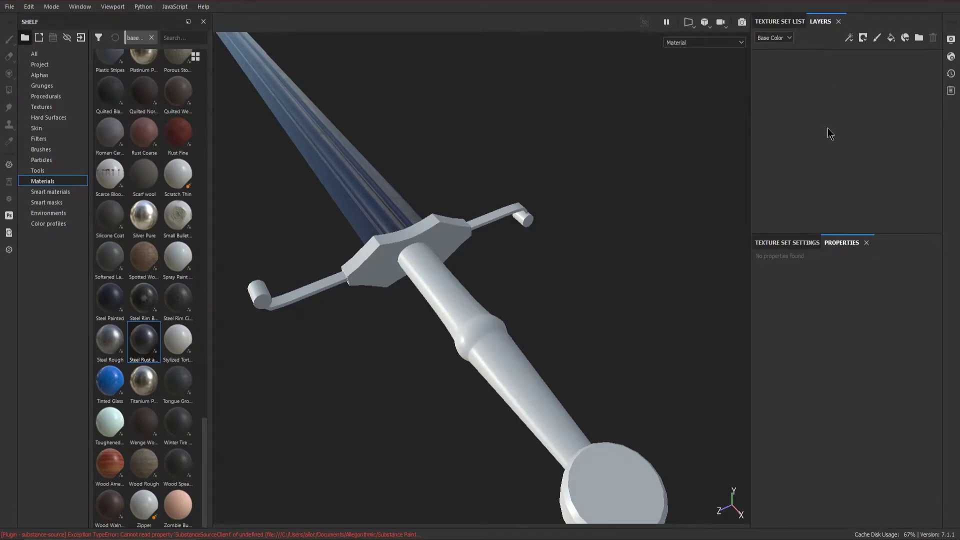
Add the Steel Rust and Wear material to the Grip_Mat layers and give it a black mask
{"action": "left_click_drag", "start_coordinate": [827, 128], "coordinate": [827, 128]}
{"action": "left_click_drag", "start_coordinate": [499, 225], "coordinate": [644, 145], "text": "alt"}
{"action": "right_click", "coordinate": [830, 70]}
{"action": "left_click", "coordinate": [836, 86]}
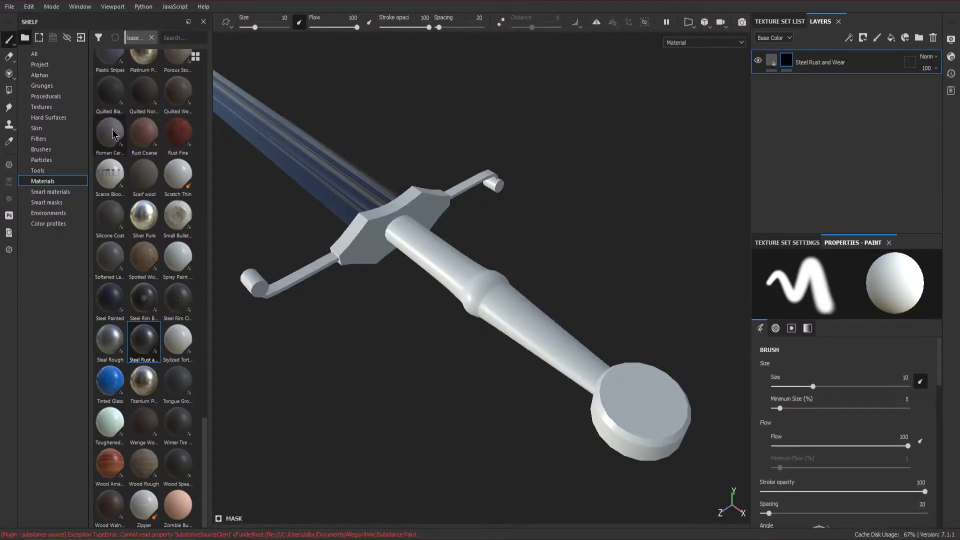
Reveal the steel on the whole crossguard, including its arms and curled ends, using Polygon Fill in UV chunk mode with color 1
{"action": "left_click", "coordinate": [9, 90]}
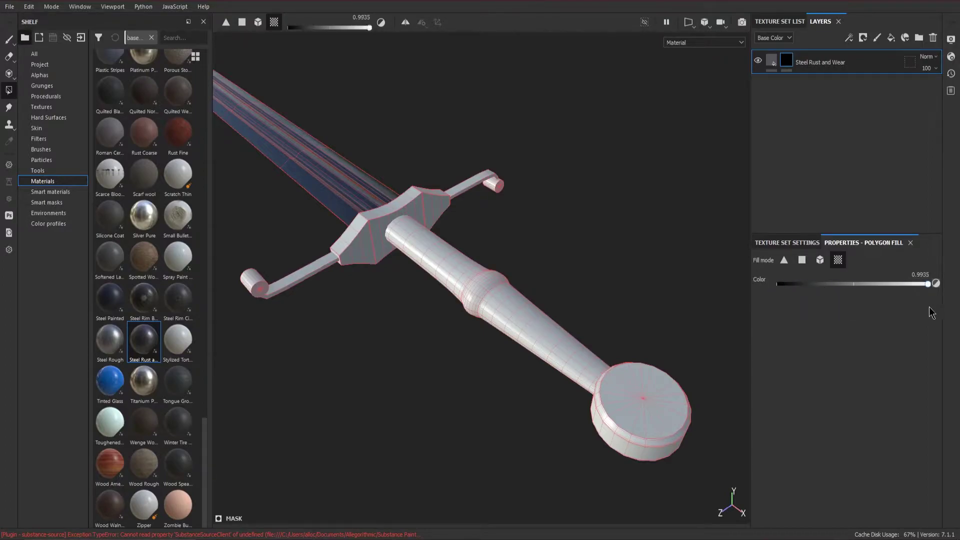
{"action": "left_click_drag", "start_coordinate": [548, 241], "coordinate": [552, 241], "text": "alt"}
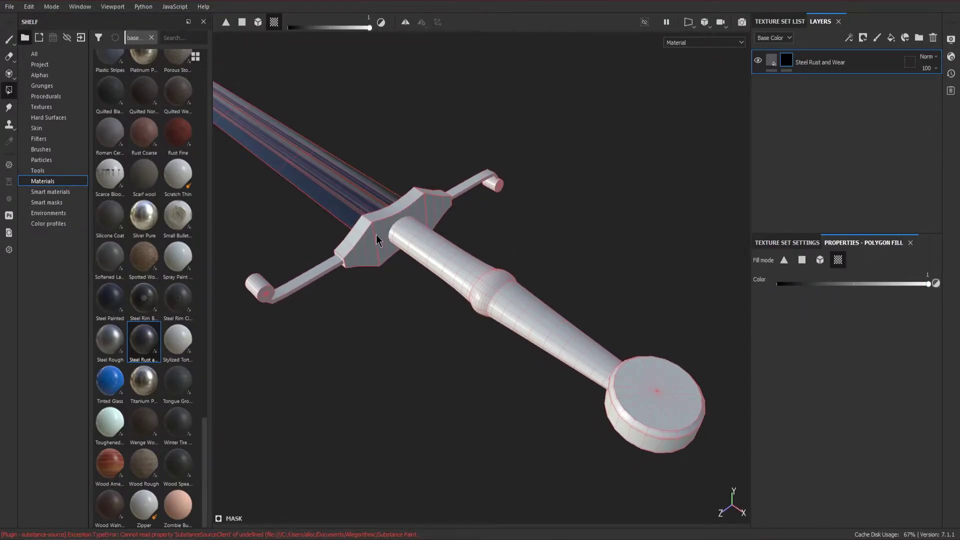
{"action": "left_click_drag", "start_coordinate": [385, 238], "coordinate": [382, 240], "text": "alt"}
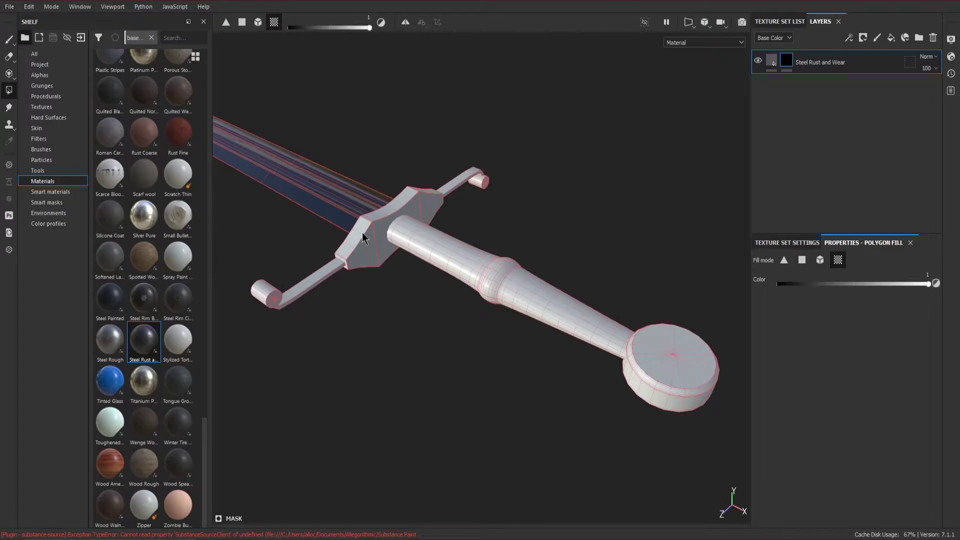
{"action": "left_click", "coordinate": [362, 231]}
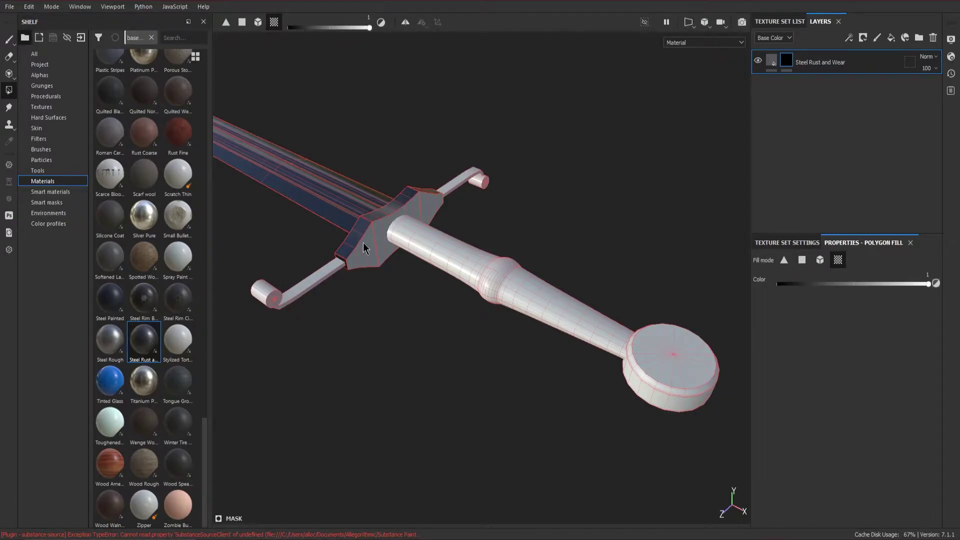
{"action": "left_click", "coordinate": [363, 261]}
{"action": "left_click_drag", "start_coordinate": [370, 262], "coordinate": [484, 279], "text": "alt"}
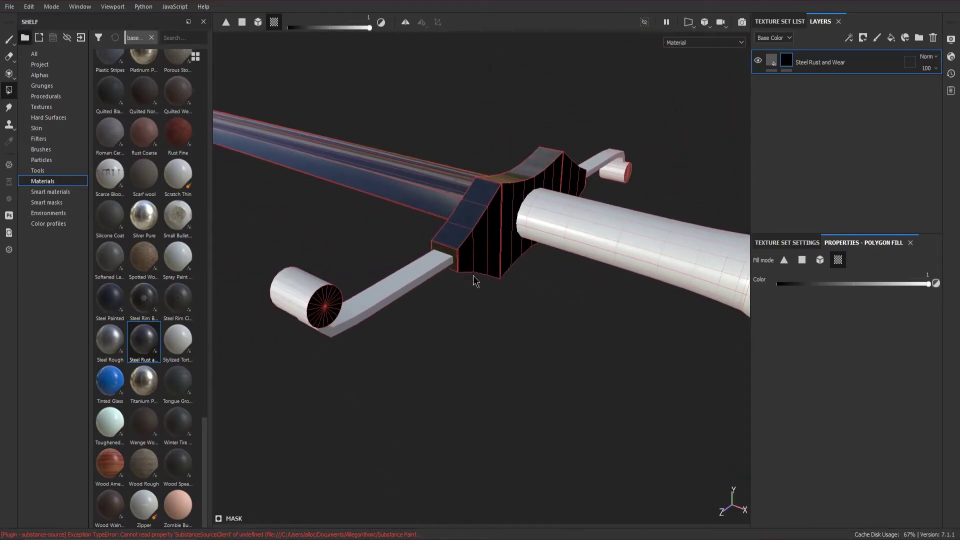
{"action": "left_click", "coordinate": [416, 276]}
{"action": "left_click", "coordinate": [328, 309]}
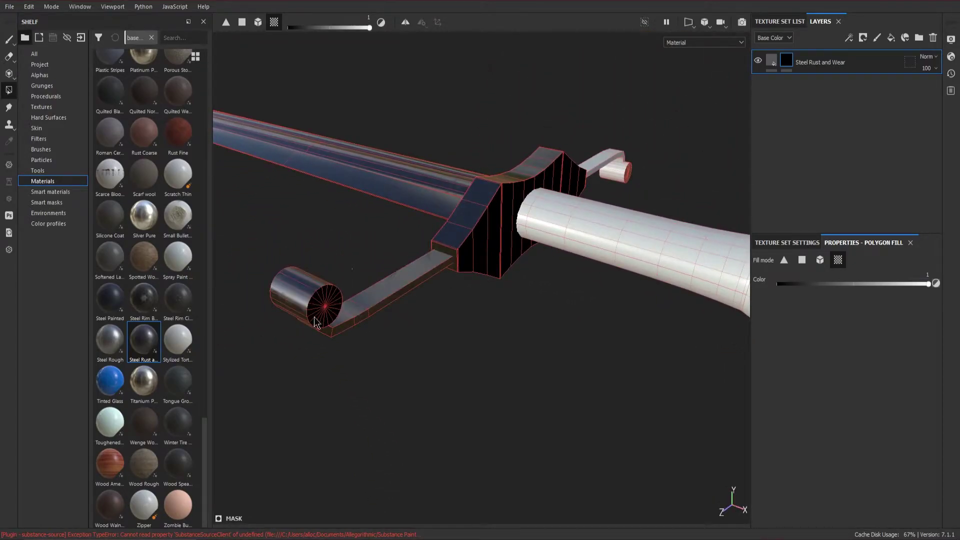
{"action": "left_click_drag", "start_coordinate": [330, 327], "coordinate": [472, 226], "text": "alt"}
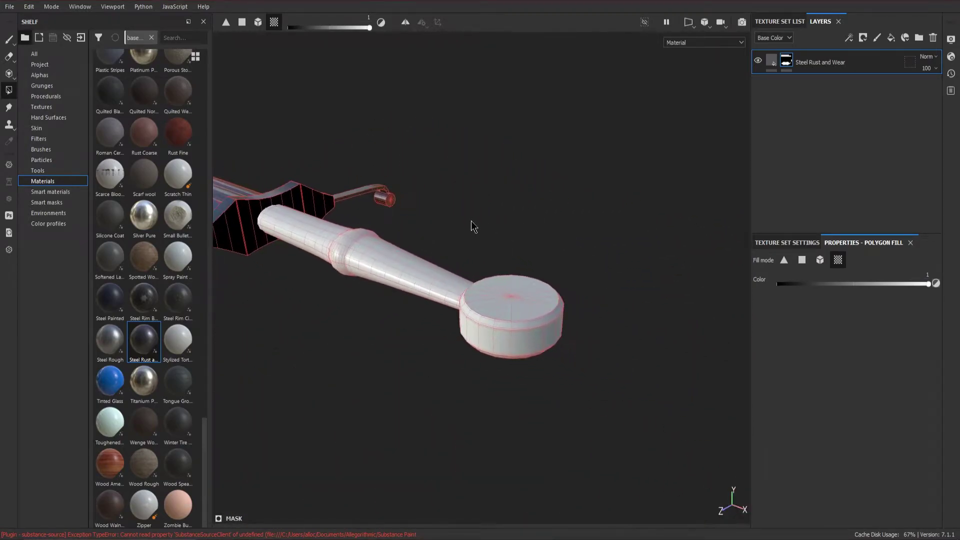
Fill the pommel's top, side and underside into the Steel Rust and Wear mask
{"action": "left_click", "coordinate": [515, 286]}
{"action": "left_click", "coordinate": [542, 317]}
{"action": "left_click_drag", "start_coordinate": [542, 317], "coordinate": [584, 409], "text": "alt"}
{"action": "left_click", "coordinate": [518, 372]}
Fill the ring in the middle of the grip into the steel mask and return to the Paint tool
{"action": "mouse_move", "coordinate": [559, 233]}
{"action": "left_mouse_down", "text": "alt"}
{"action": "mouse_move", "coordinate": [397, 253]}
{"action": "mouse_move", "coordinate": [553, 206]}
{"action": "mouse_move", "coordinate": [539, 225]}
{"action": "mouse_move", "coordinate": [548, 244]}
{"action": "left_mouse_up", "text": "alt"}
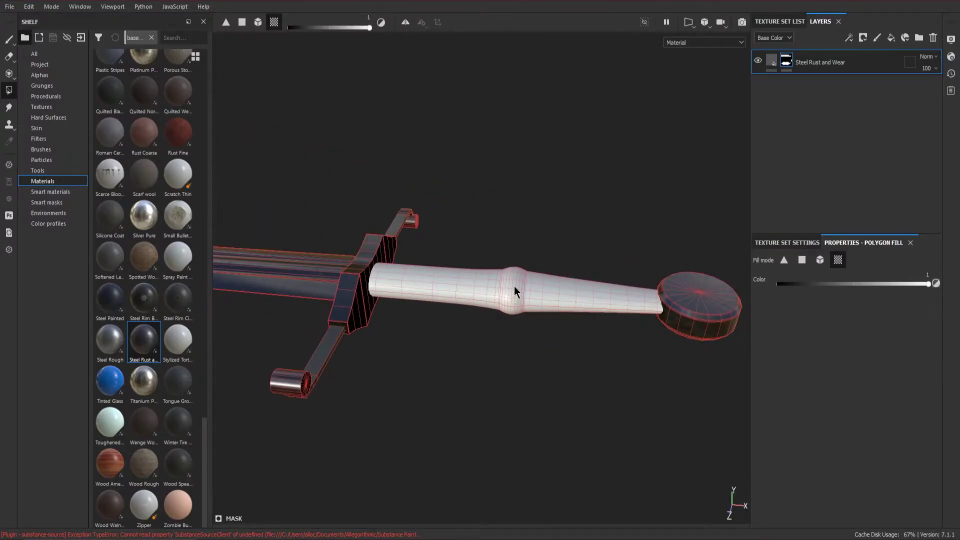
{"action": "left_click_drag", "start_coordinate": [537, 197], "coordinate": [544, 240], "text": "alt"}
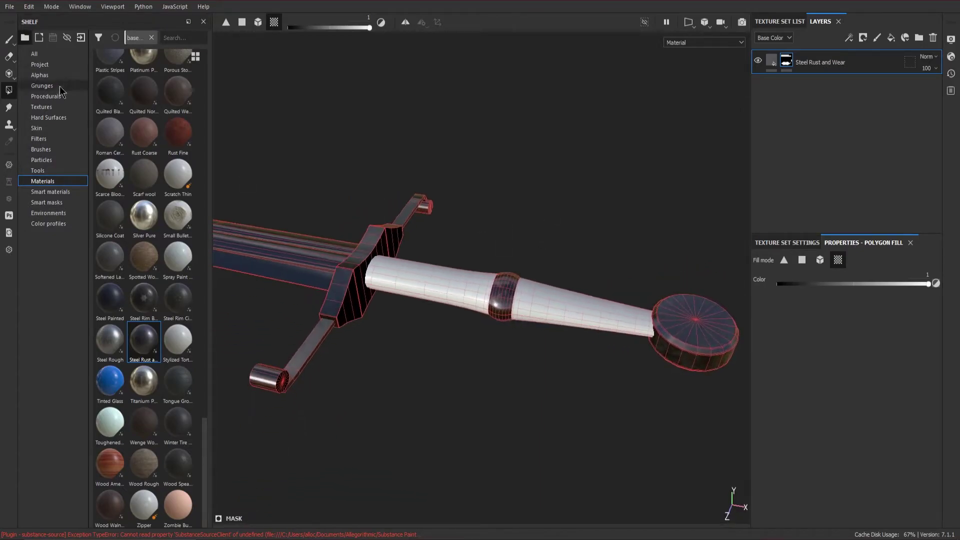
{"action": "left_click", "coordinate": [10, 40]}
{"action": "mouse_move", "coordinate": [539, 167]}
{"action": "left_mouse_down", "text": "alt"}
{"action": "mouse_move", "coordinate": [469, 152]}
{"action": "mouse_move", "coordinate": [531, 144]}
{"action": "mouse_move", "coordinate": [554, 178]}
{"action": "left_mouse_up", "text": "alt"}
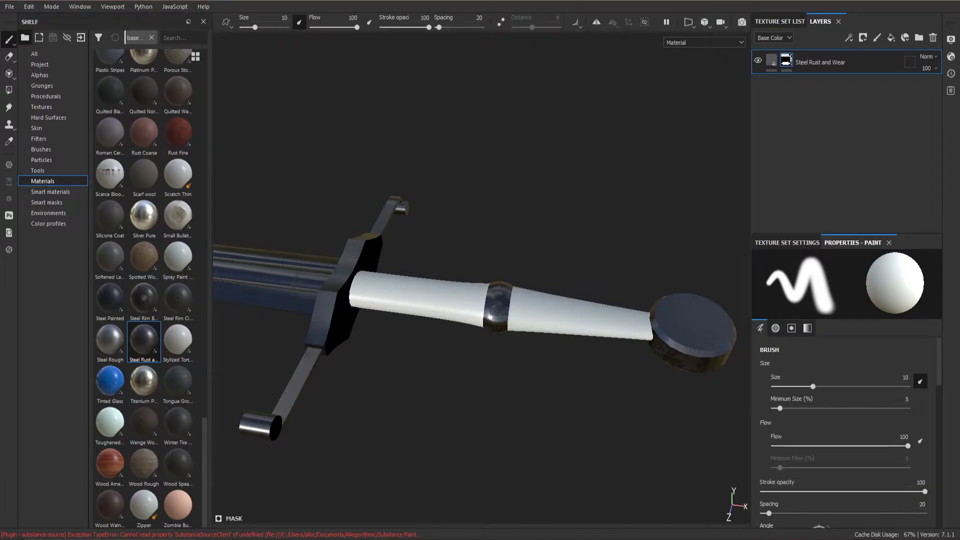
Switch to the Swords.jpg reference in Photos, examine the grip wrapping and fittings up close, and return to Substance Painter
{"action": "key", "text": "alt+Tab"}
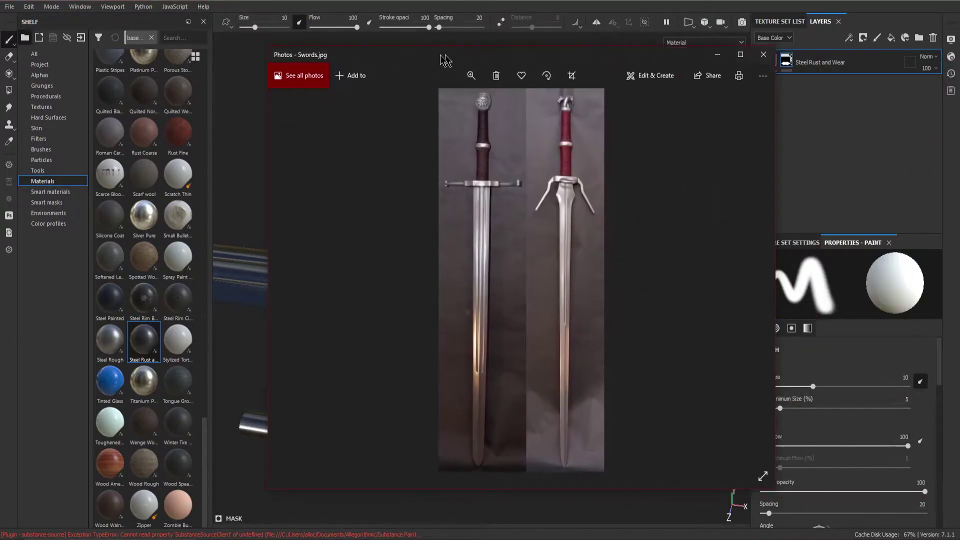
{"action": "scroll", "coordinate": [439, 118], "scroll_direction": "up", "scroll_amount": 5}
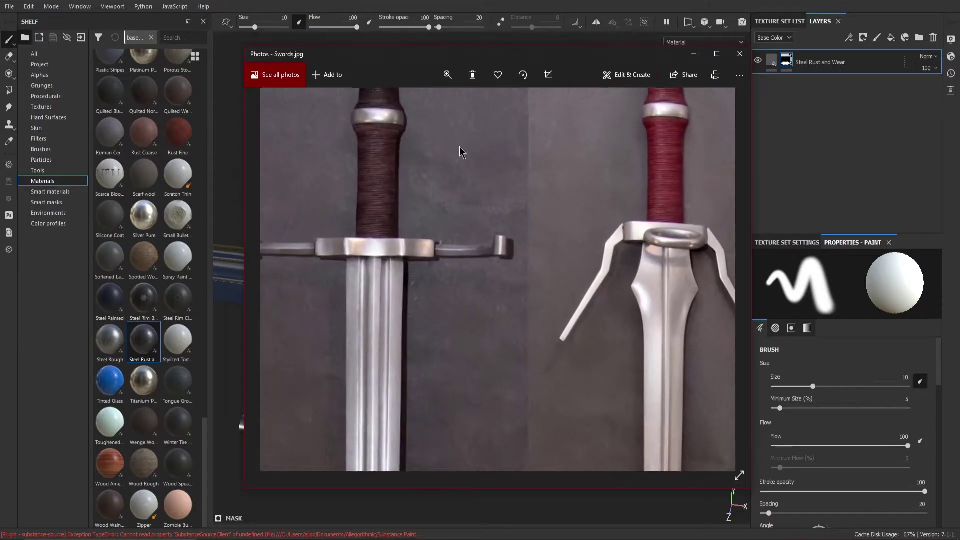
{"action": "scroll", "coordinate": [487, 243], "scroll_direction": "down", "scroll_amount": 5}
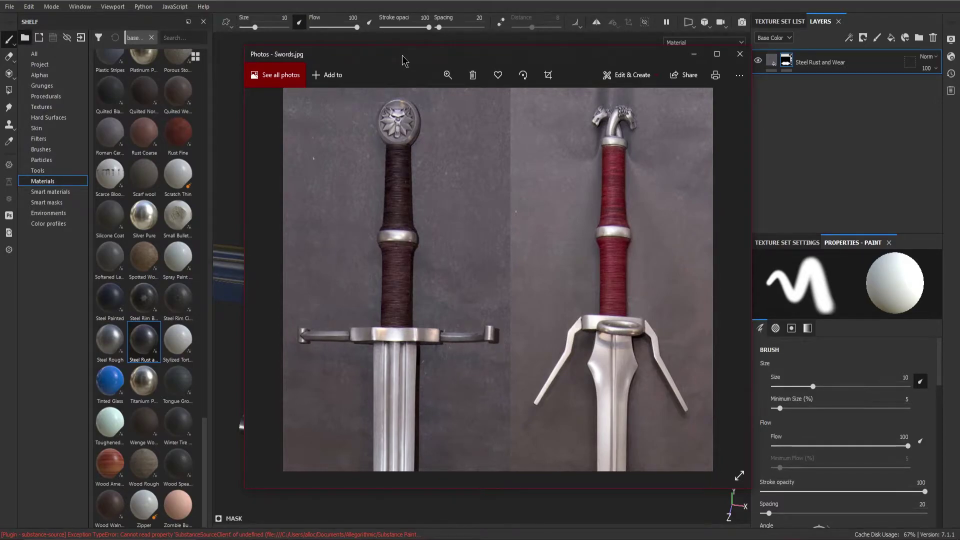
{"action": "key", "text": "alt+Tab"}
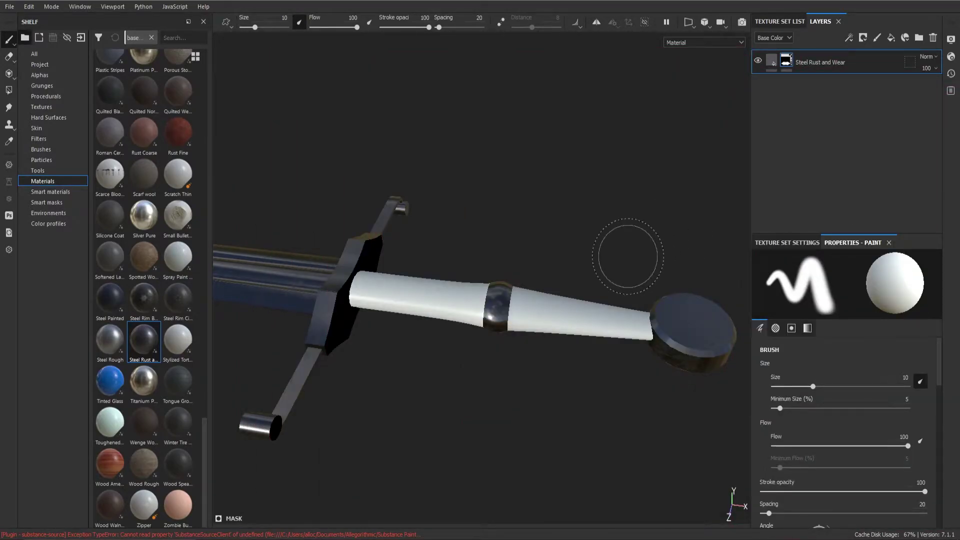
Add the Half Croupon Leather Braids material below the Steel Rust and Wear layer of Grip_Mat
{"action": "mouse_move", "coordinate": [533, 268]}
{"action": "left_mouse_down", "text": "alt"}
{"action": "mouse_move", "coordinate": [440, 225]}
{"action": "mouse_move", "coordinate": [465, 259]}
{"action": "mouse_move", "coordinate": [496, 189]}
{"action": "mouse_move", "coordinate": [481, 253]}
{"action": "left_mouse_up", "text": "alt"}
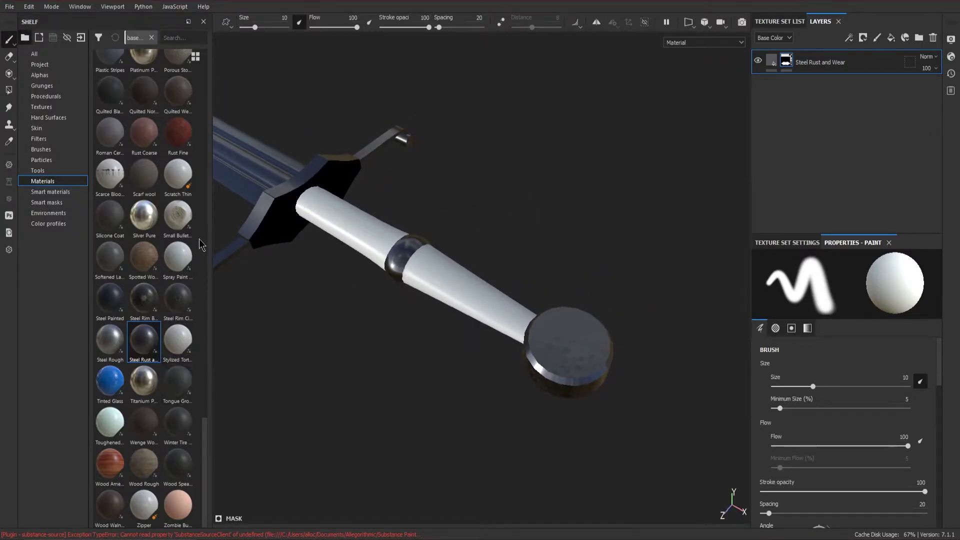
{"action": "left_click_drag", "start_coordinate": [207, 439], "coordinate": [207, 305]}
{"action": "mouse_move", "coordinate": [149, 253]}
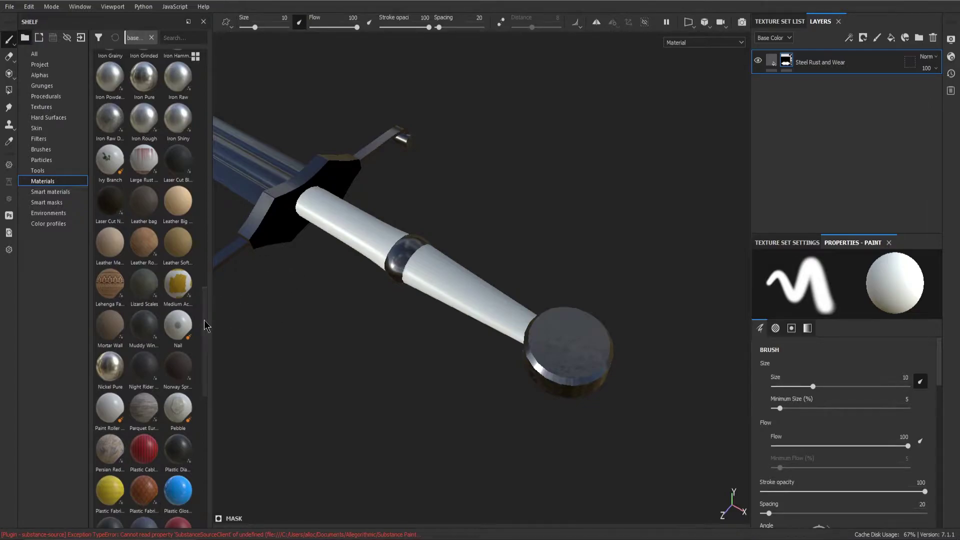
{"action": "left_click_drag", "start_coordinate": [203, 317], "coordinate": [210, 196]}
{"action": "left_click_drag", "start_coordinate": [112, 244], "coordinate": [818, 146]}
{"action": "left_click_drag", "start_coordinate": [583, 226], "coordinate": [684, 225], "text": "alt"}
Add a black mask to the Half Croupon Leather Braids layer and reveal the leather on both grip sections with Polygon Fill
{"action": "right_click", "coordinate": [856, 91]}
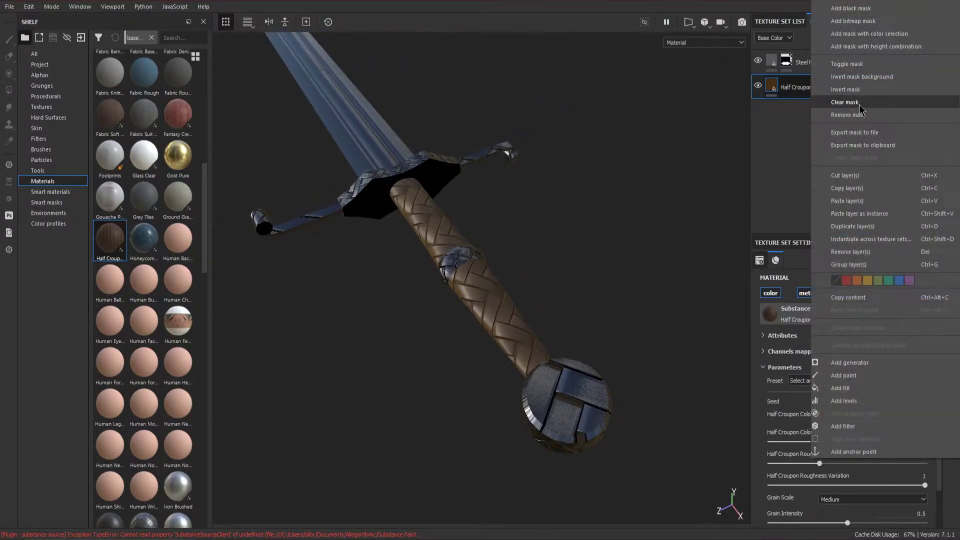
{"action": "left_click", "coordinate": [864, 21]}
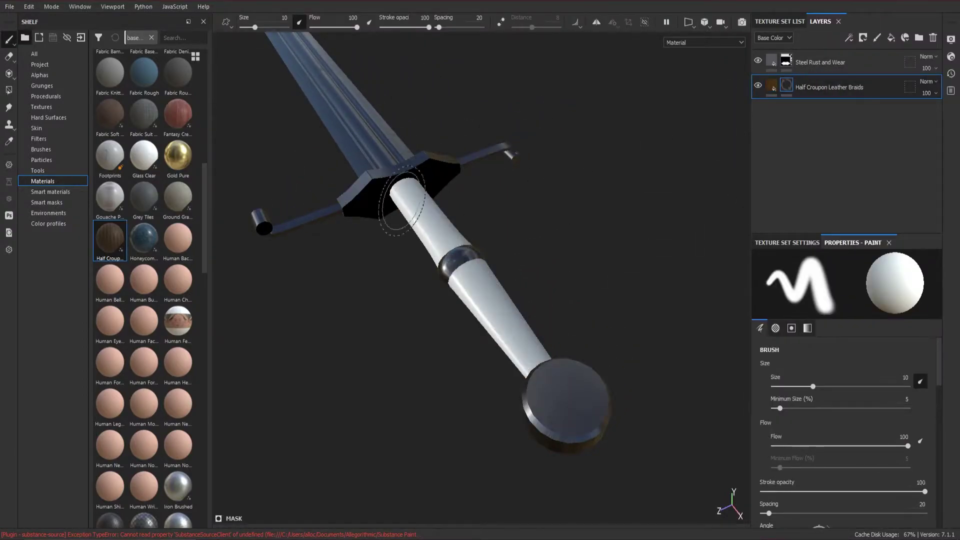
{"action": "left_click", "coordinate": [9, 91]}
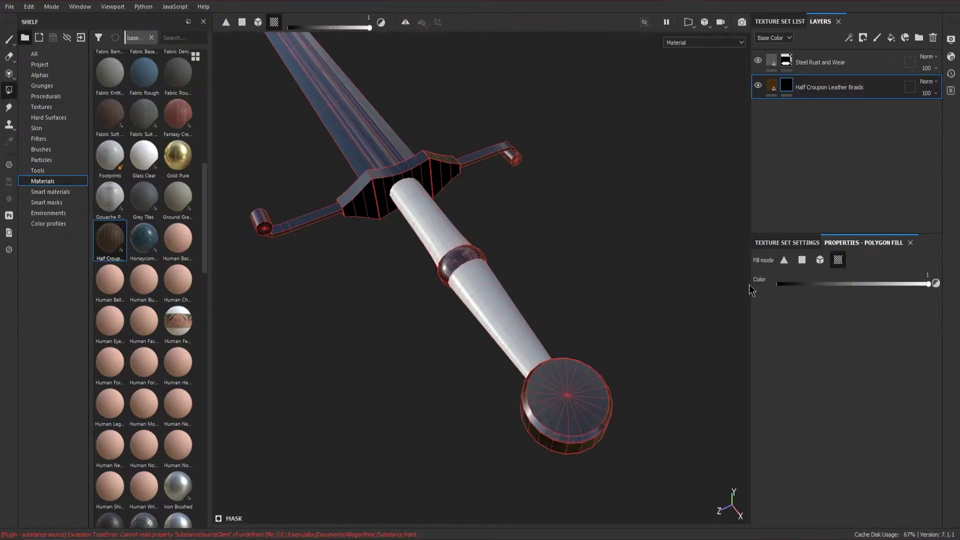
{"action": "left_click", "coordinate": [456, 232]}
{"action": "left_click", "coordinate": [500, 289]}
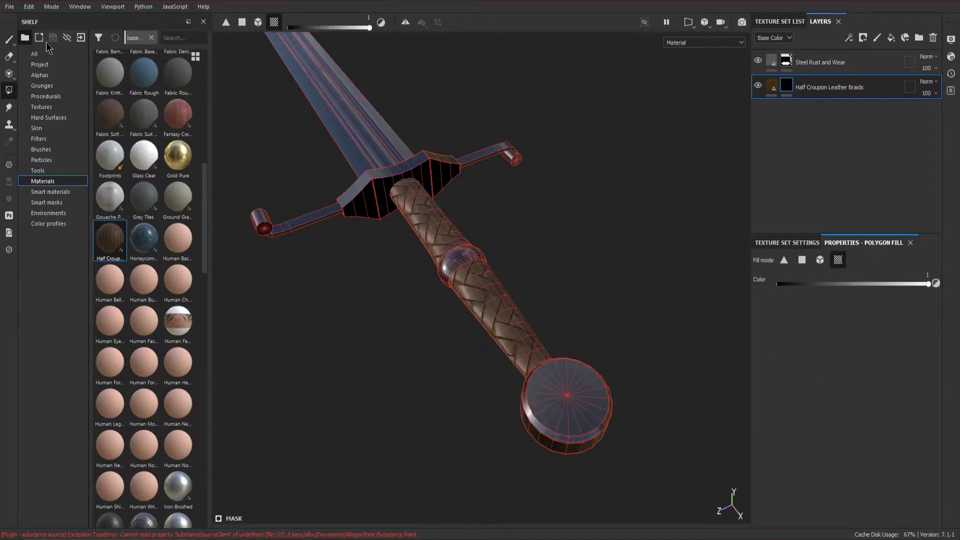
{"action": "left_click", "coordinate": [9, 40]}
Examine the sword's leather grip, steel fittings and blade from several angles and distances
{"action": "mouse_move", "coordinate": [440, 185]}
{"action": "left_mouse_down", "text": "alt"}
{"action": "mouse_move", "coordinate": [519, 193]}
{"action": "mouse_move", "coordinate": [520, 214]}
{"action": "left_mouse_up", "text": "alt"}
{"action": "mouse_move", "coordinate": [520, 215]}
{"action": "right_mouse_down", "text": "alt"}
{"action": "mouse_move", "coordinate": [430, 223]}
{"action": "mouse_move", "coordinate": [448, 241]}
{"action": "right_mouse_up", "text": "alt"}
{"action": "left_click_drag", "start_coordinate": [447, 242], "coordinate": [553, 319], "text": "alt"}
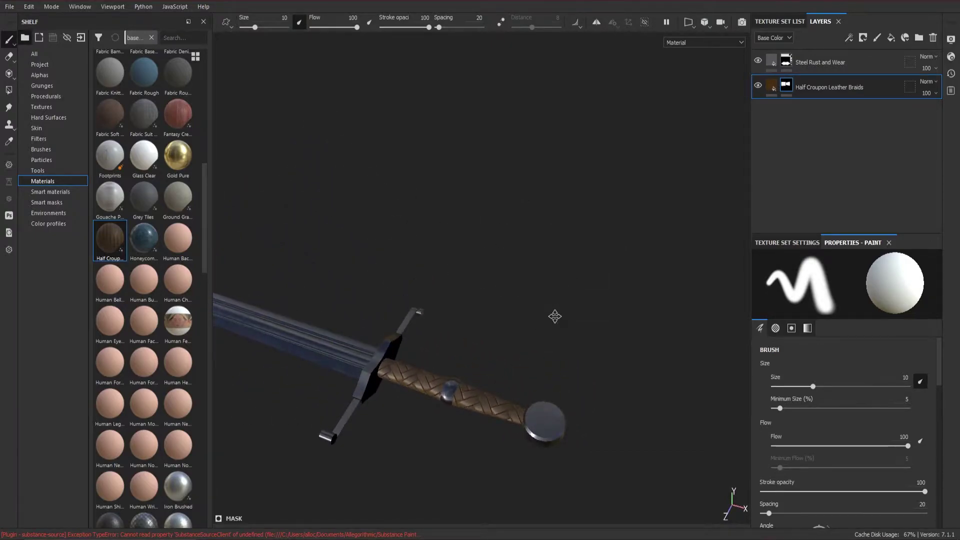
{"action": "right_click_drag", "start_coordinate": [553, 319], "coordinate": [564, 272], "text": "alt"}
{"action": "left_click_drag", "start_coordinate": [564, 272], "coordinate": [584, 302], "text": "alt"}
{"action": "right_click_drag", "start_coordinate": [700, 366], "coordinate": [394, 249], "text": "alt"}
{"action": "left_click_drag", "start_coordinate": [394, 248], "coordinate": [685, 295], "text": "alt"}
{"action": "mouse_move", "coordinate": [587, 276]}
{"action": "right_mouse_down", "text": "alt"}
{"action": "mouse_move", "coordinate": [625, 274]}
{"action": "mouse_move", "coordinate": [578, 220]}
{"action": "right_mouse_up", "text": "alt"}
Darken the Half Croupon Color of the leather braids layer to the dark brown 291b0b
{"action": "left_click", "coordinate": [777, 92]}
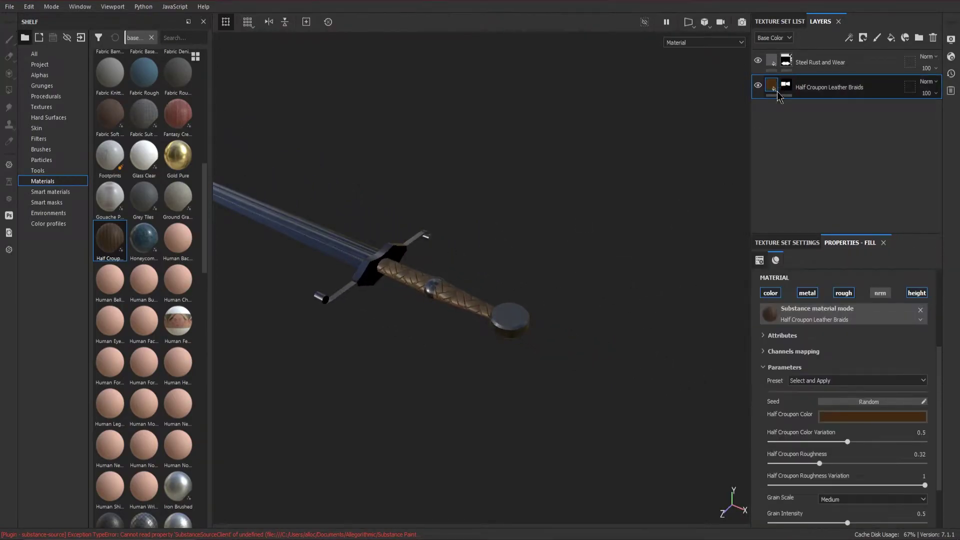
{"action": "left_click", "coordinate": [871, 417]}
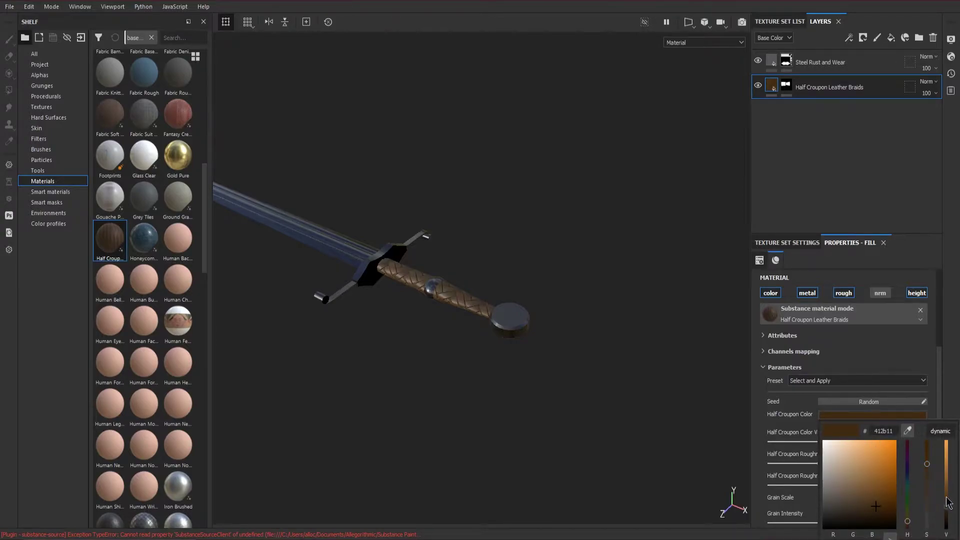
{"action": "left_click_drag", "start_coordinate": [950, 520], "coordinate": [950, 520]}
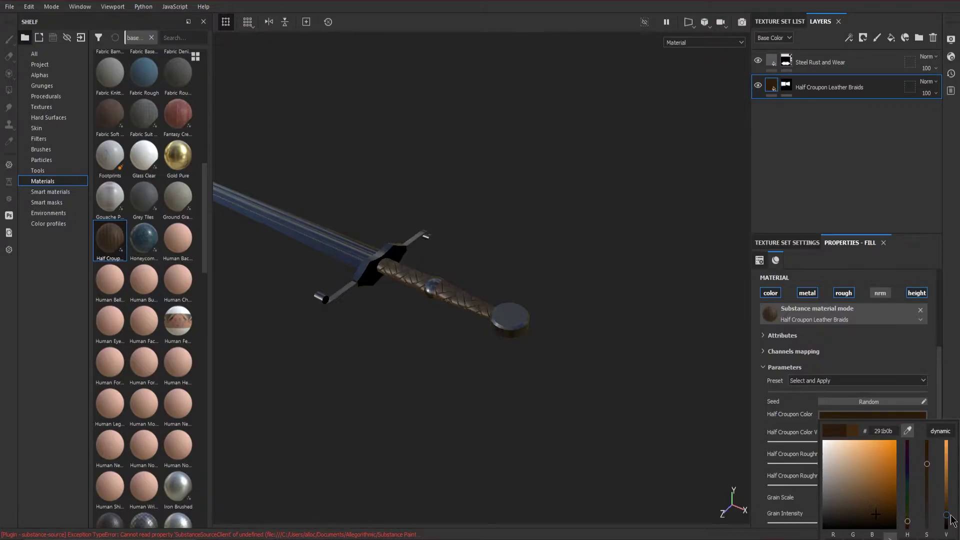
{"action": "left_click_drag", "start_coordinate": [575, 350], "coordinate": [477, 269], "text": "alt"}
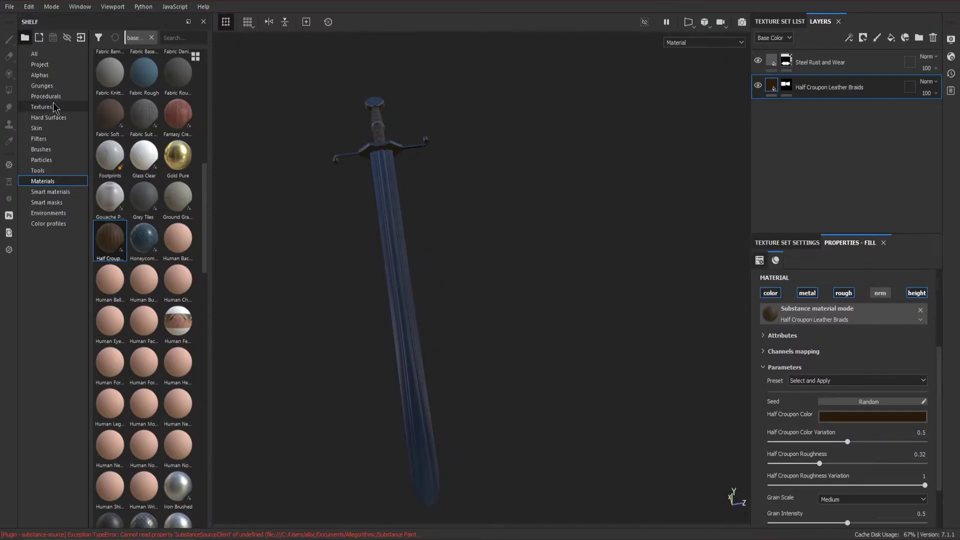
Bring the Fox.png inscription image from its folder into the shelf's alphas as a resource for import
{"action": "left_click", "coordinate": [55, 75]}
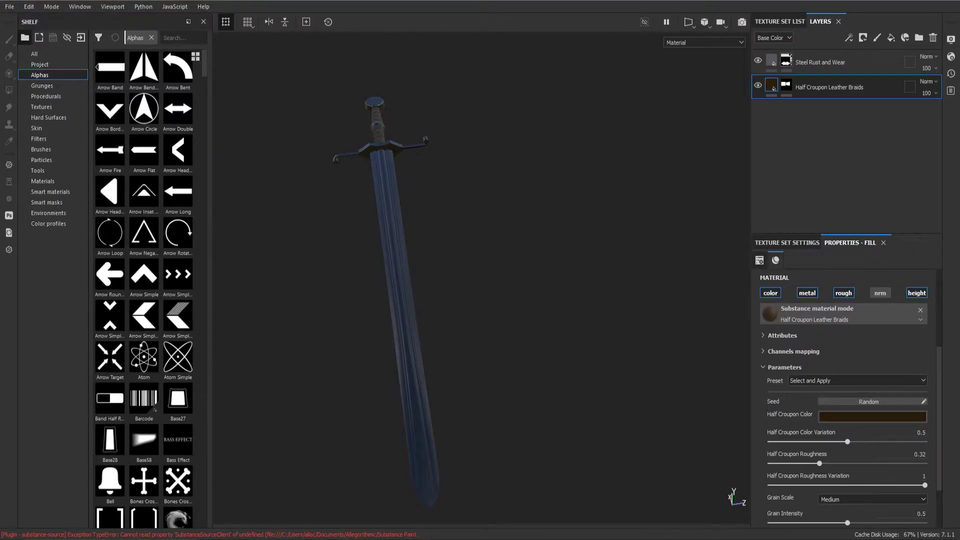
{"action": "key", "text": "alt+Tab"}
{"action": "left_click_drag", "start_coordinate": [405, 52], "coordinate": [513, 64]}
{"action": "left_click", "coordinate": [493, 177]}
{"action": "double_click", "coordinate": [492, 178]}
{"action": "left_click", "coordinate": [402, 202]}
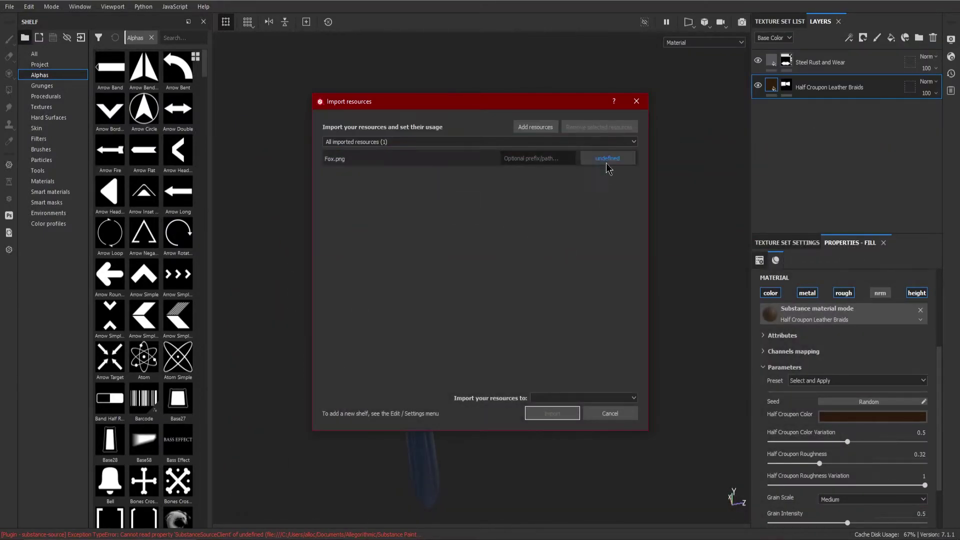
Set the usage of Fox.png to alpha and import it into the current steel sword project
{"action": "left_click", "coordinate": [608, 158]}
{"action": "left_click", "coordinate": [626, 167]}
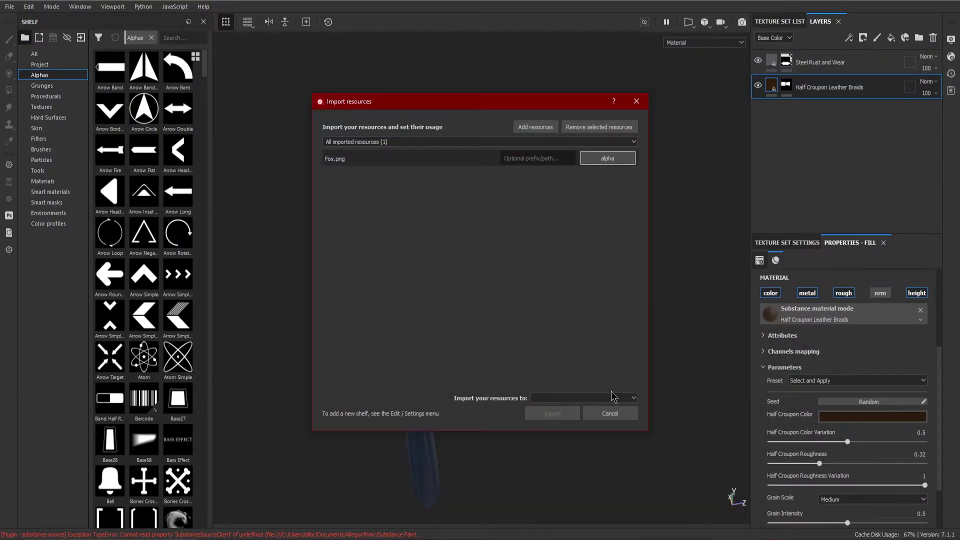
{"action": "left_click", "coordinate": [612, 398]}
{"action": "left_click", "coordinate": [590, 415]}
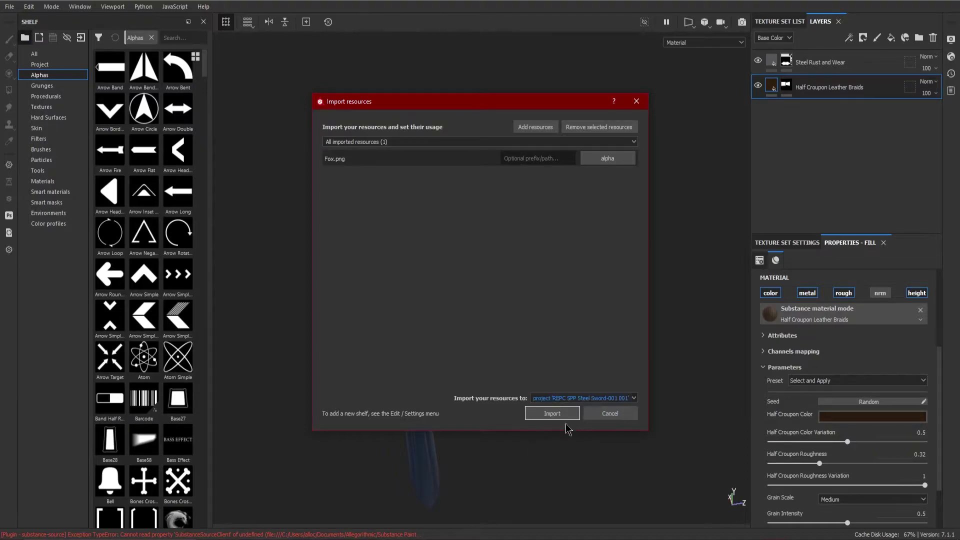
{"action": "left_click", "coordinate": [553, 413]}
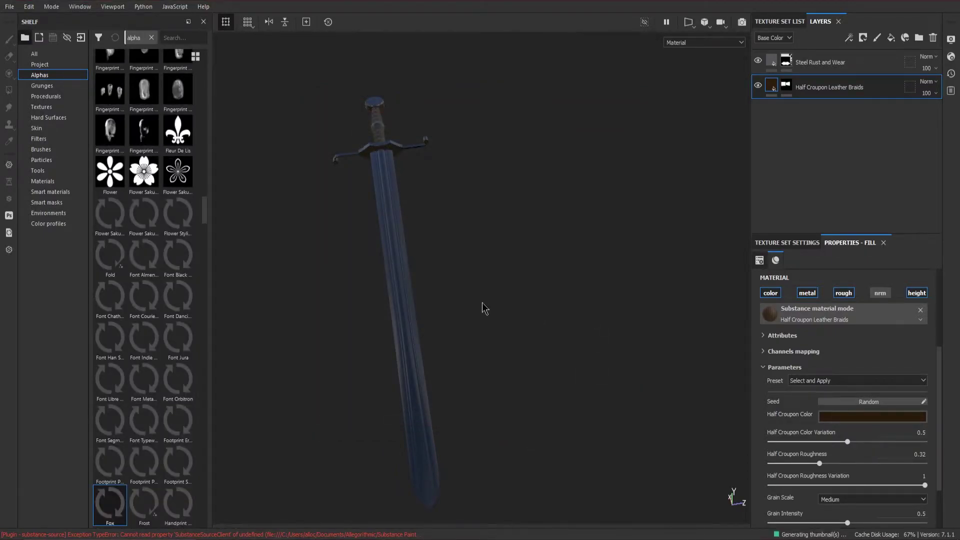
Switch to the split 3D/2D view and frame the sword beside its UV layout
{"action": "left_click", "coordinate": [688, 22]}
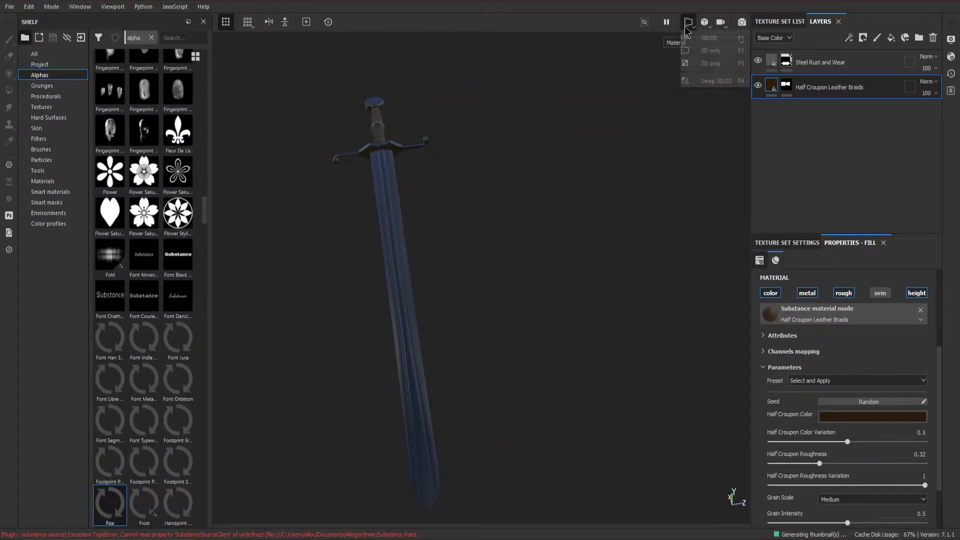
{"action": "left_click", "coordinate": [709, 48]}
{"action": "key", "text": "f"}
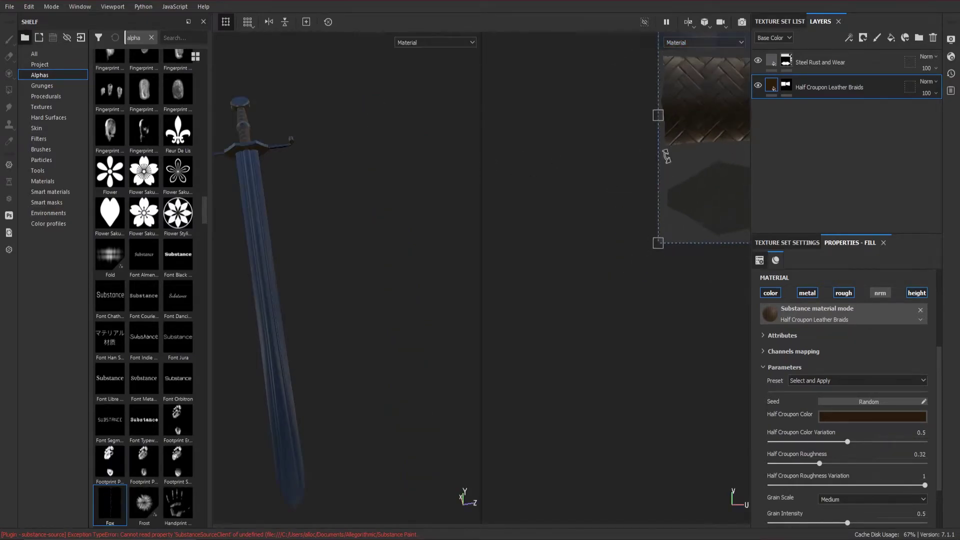
{"action": "middle_click_drag", "start_coordinate": [628, 252], "coordinate": [660, 266], "text": "alt"}
{"action": "left_click_drag", "start_coordinate": [400, 261], "coordinate": [362, 250], "text": "alt"}
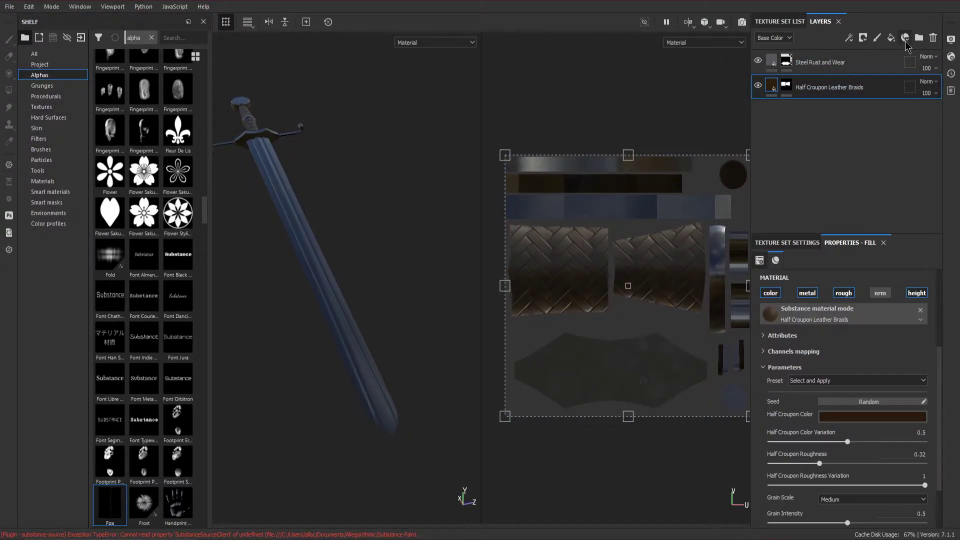
Add a fill layer at the top of the Grip_Mat layer stack and give it a black mask
{"action": "left_click", "coordinate": [891, 38]}
{"action": "left_click_drag", "start_coordinate": [844, 87], "coordinate": [844, 58]}
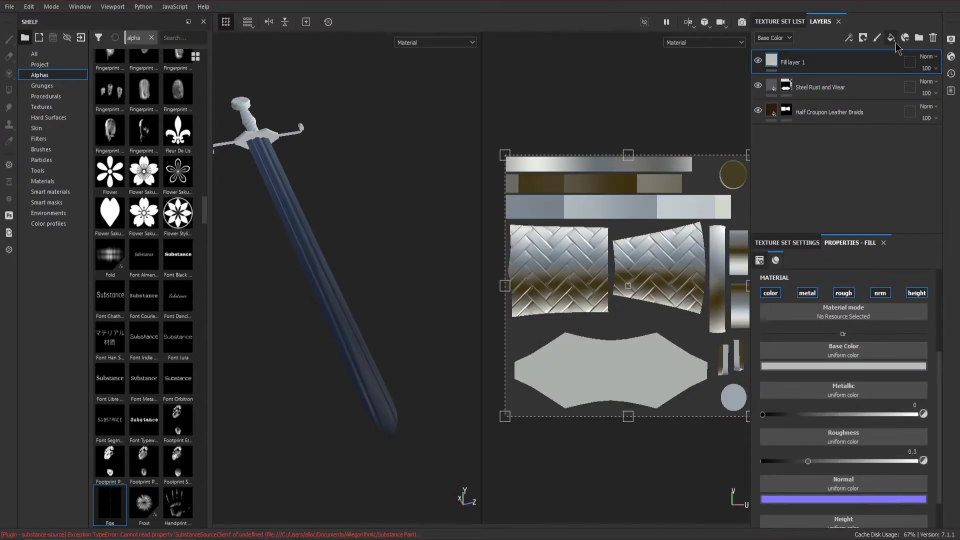
{"action": "right_click", "coordinate": [791, 63]}
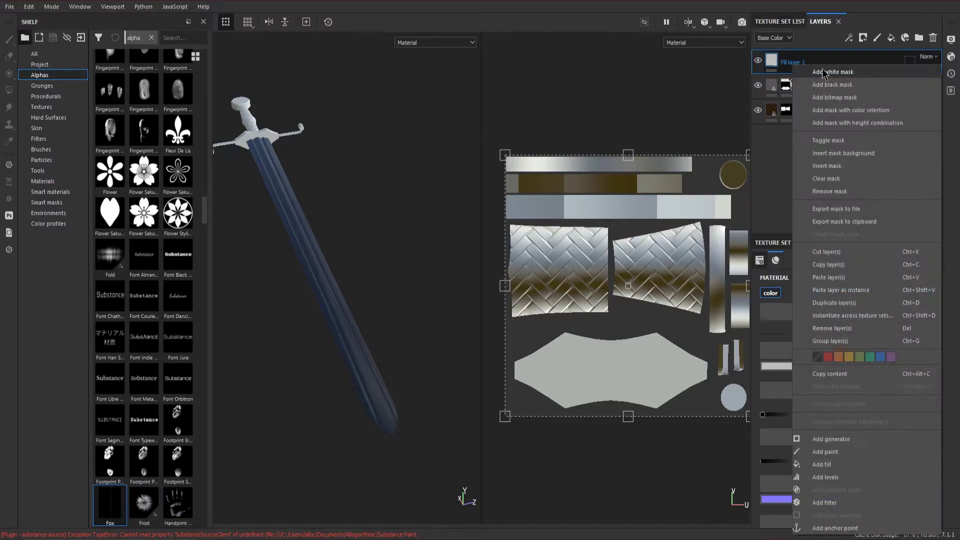
{"action": "left_click", "coordinate": [825, 72]}
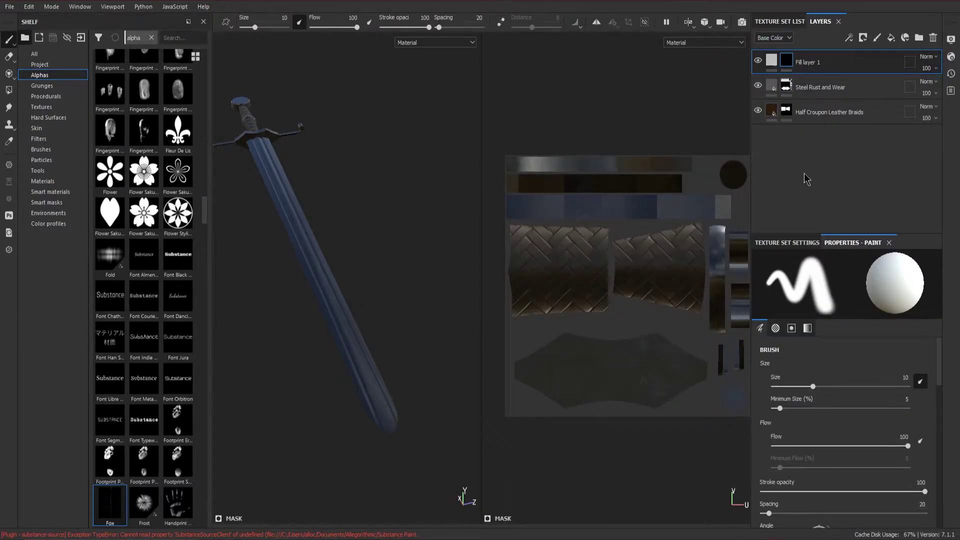
Add the Ambient occlusion and Emissive channels to the Grip_Mat texture set
{"action": "left_click", "coordinate": [789, 243]}
{"action": "left_click", "coordinate": [921, 401]}
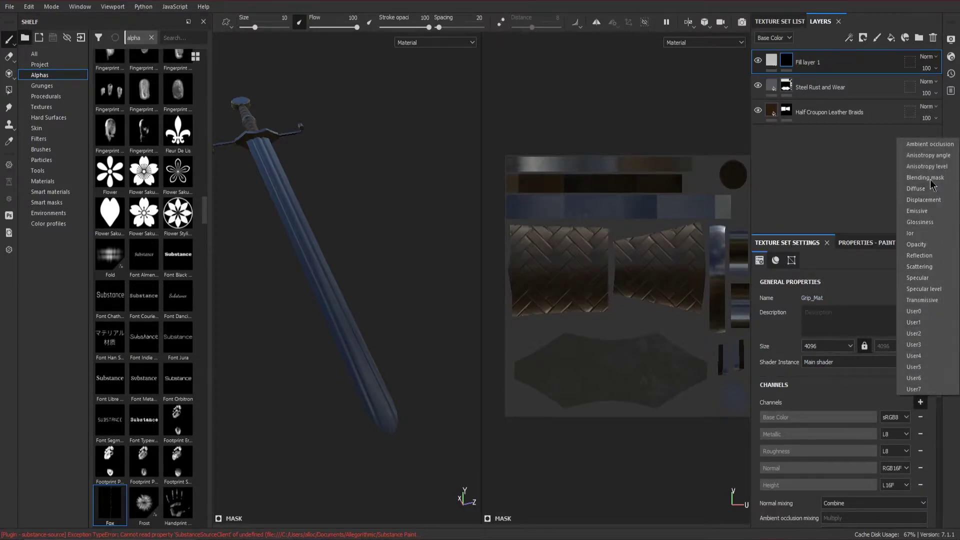
{"action": "left_click", "coordinate": [931, 144]}
{"action": "left_click", "coordinate": [920, 402]}
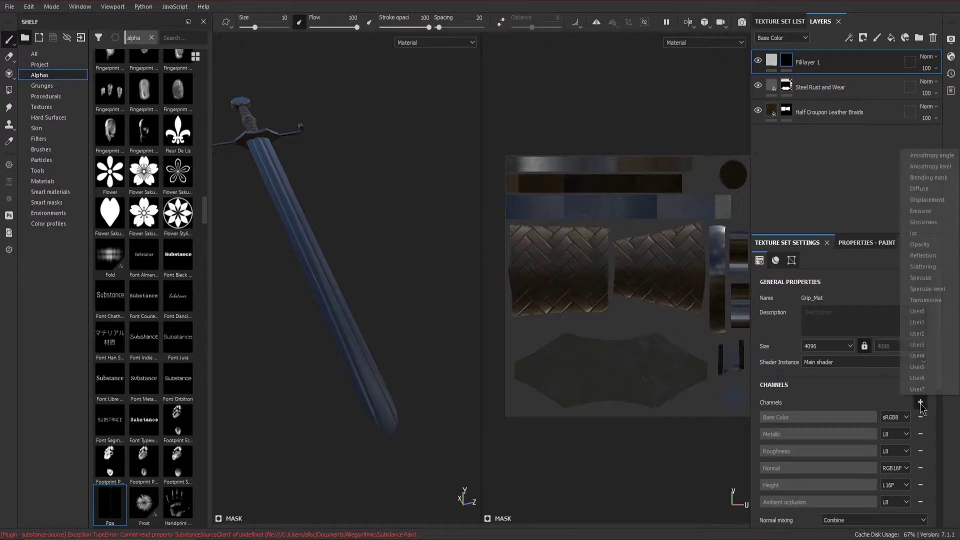
{"action": "left_click", "coordinate": [921, 211]}
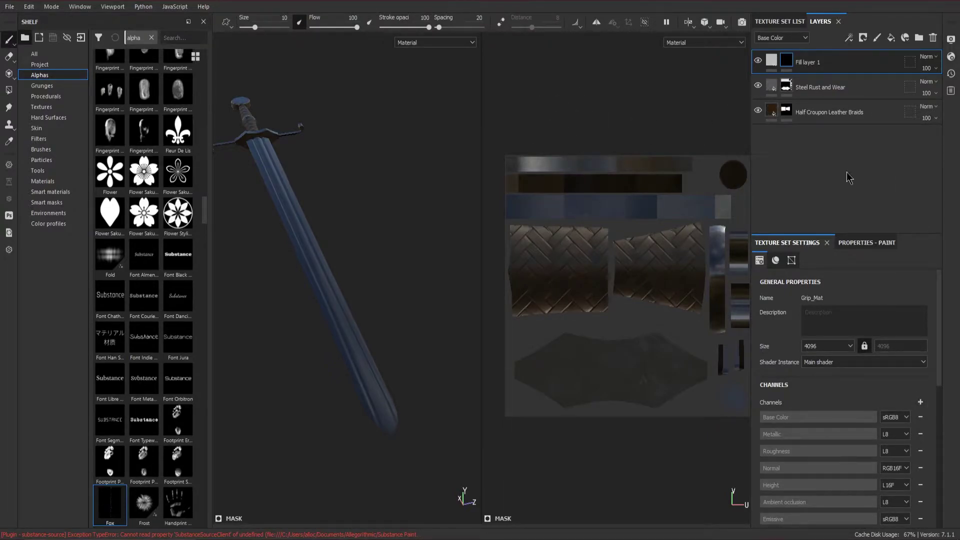
Select the Blade_Mat texture set and add the Ambient occlusion and Emissive channels to it
{"action": "left_click", "coordinate": [779, 22]}
{"action": "left_click", "coordinate": [790, 51]}
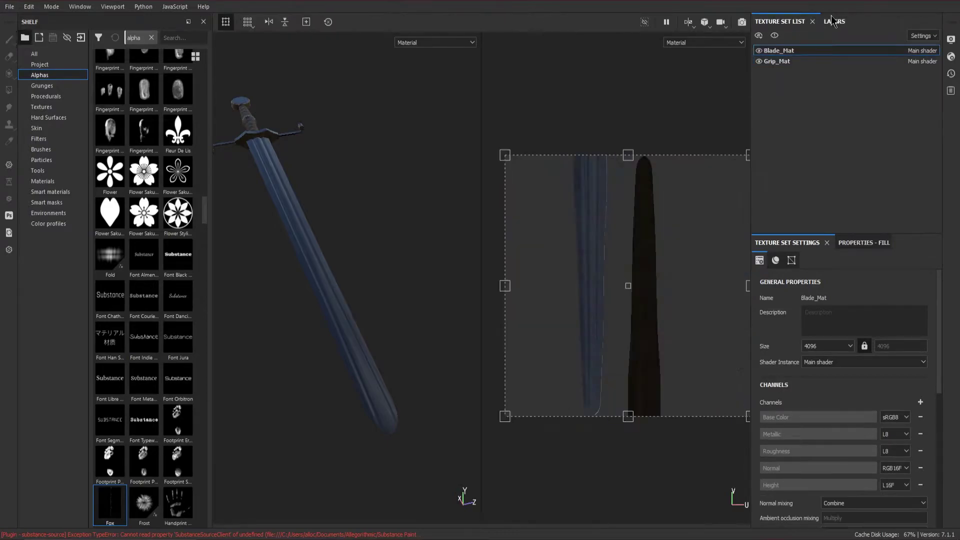
{"action": "left_click", "coordinate": [821, 22]}
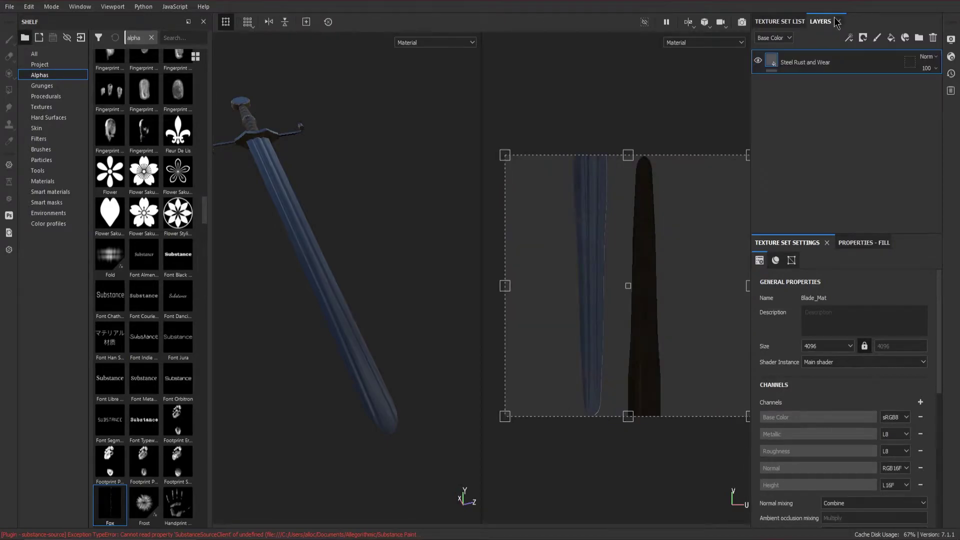
{"action": "left_click", "coordinate": [920, 401]}
{"action": "left_click", "coordinate": [919, 144]}
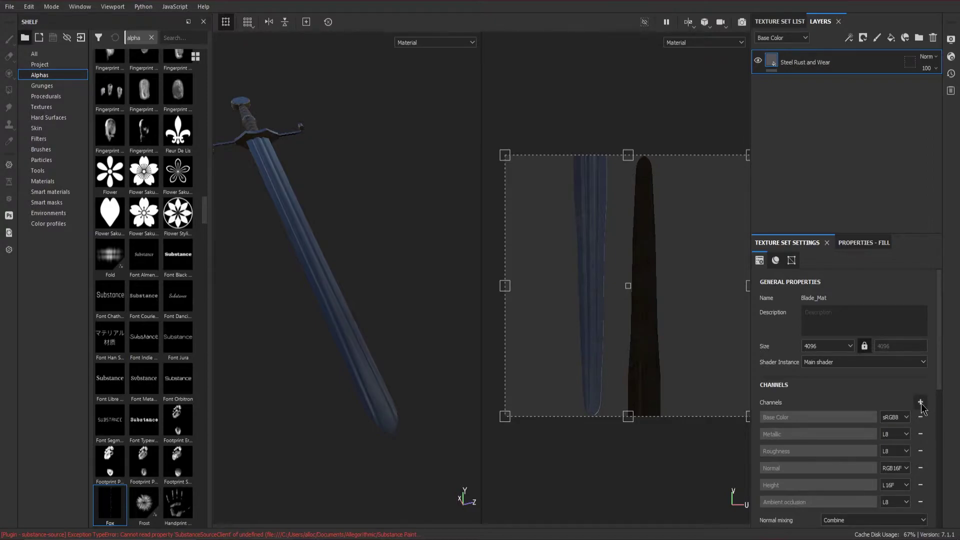
{"action": "left_click", "coordinate": [784, 22]}
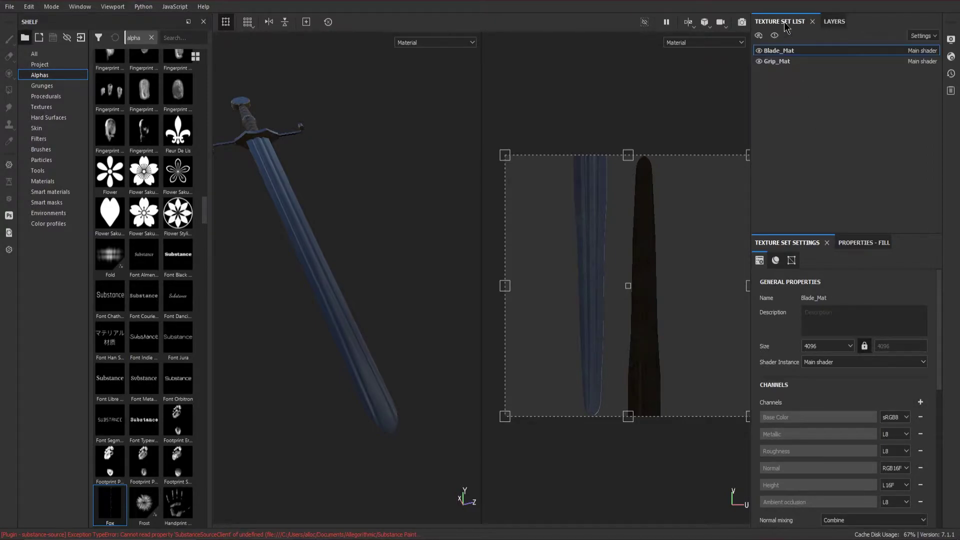
{"action": "left_click", "coordinate": [836, 23]}
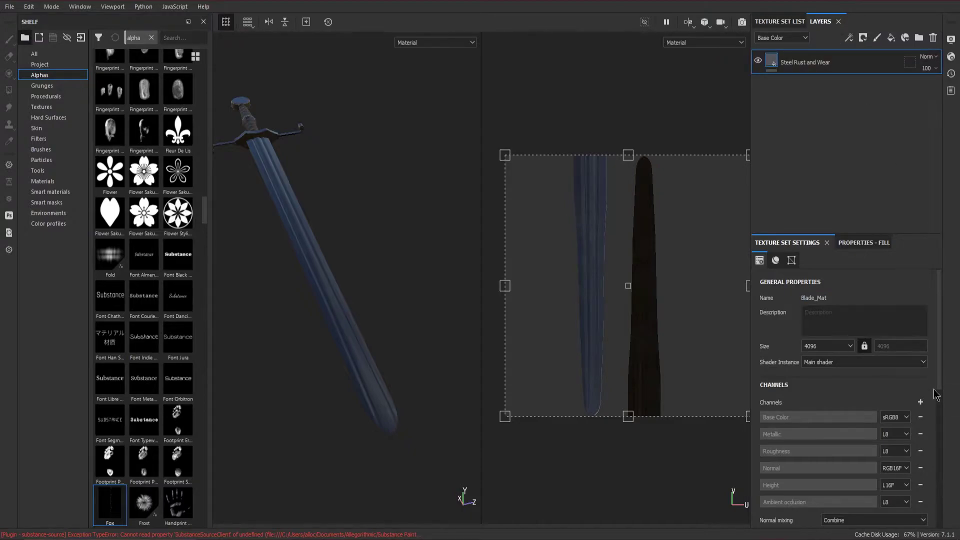
{"action": "left_click", "coordinate": [920, 402]}
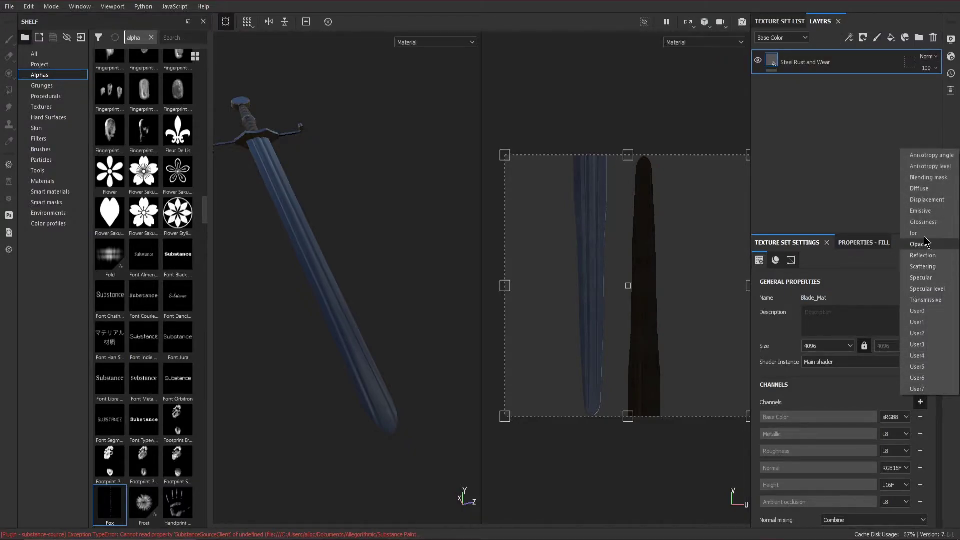
{"action": "left_click", "coordinate": [924, 212]}
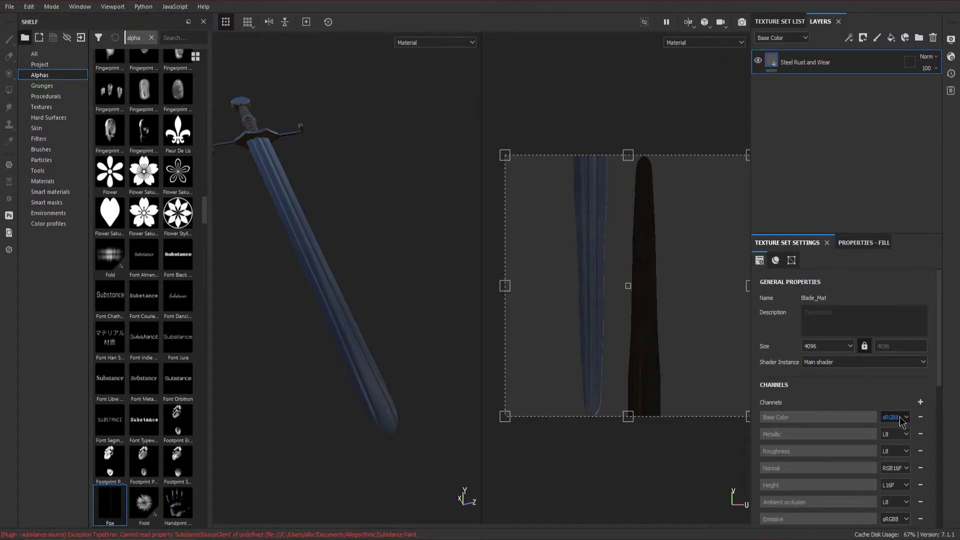
Remove the Emissive channel from the Grip_Mat texture set
{"action": "left_click", "coordinate": [785, 24]}
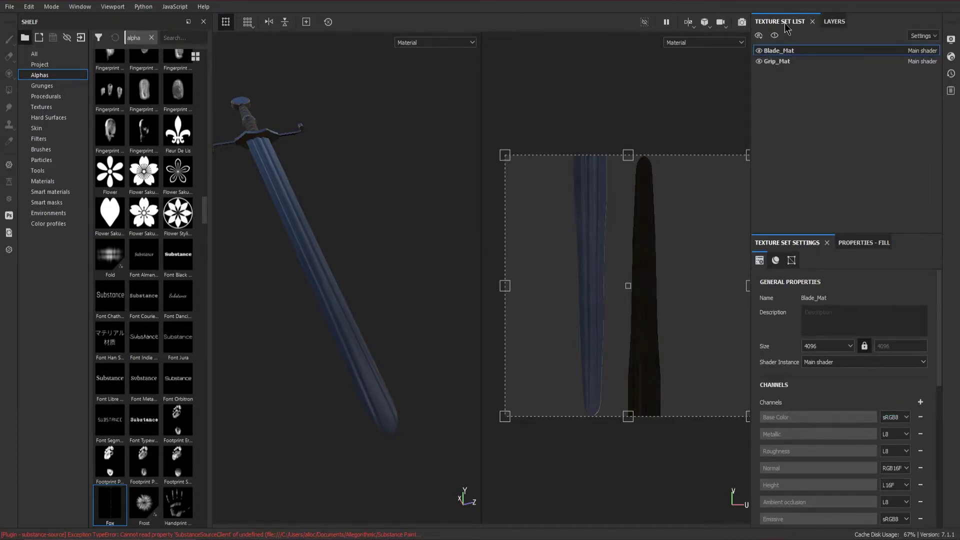
{"action": "left_click", "coordinate": [799, 61]}
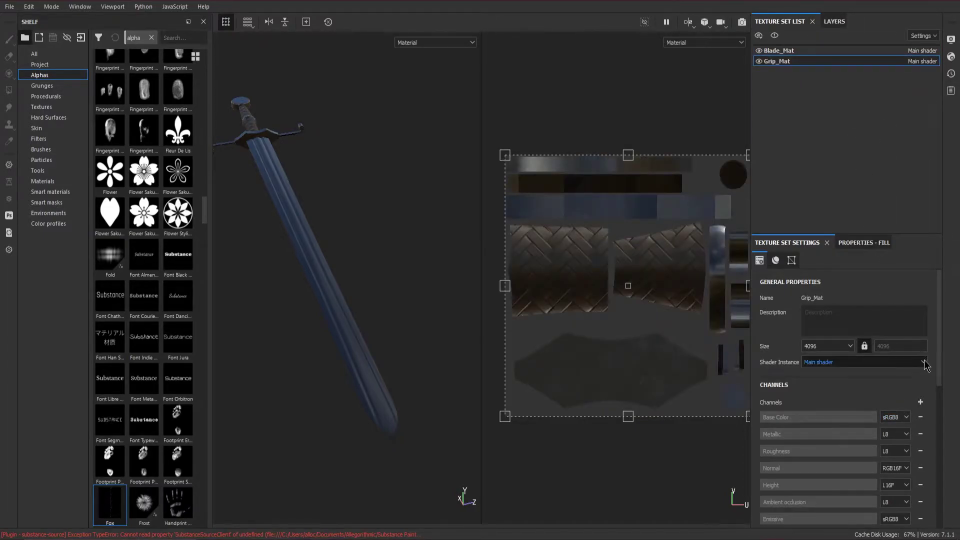
{"action": "scroll", "coordinate": [928, 451], "scroll_direction": "down", "scroll_amount": 2}
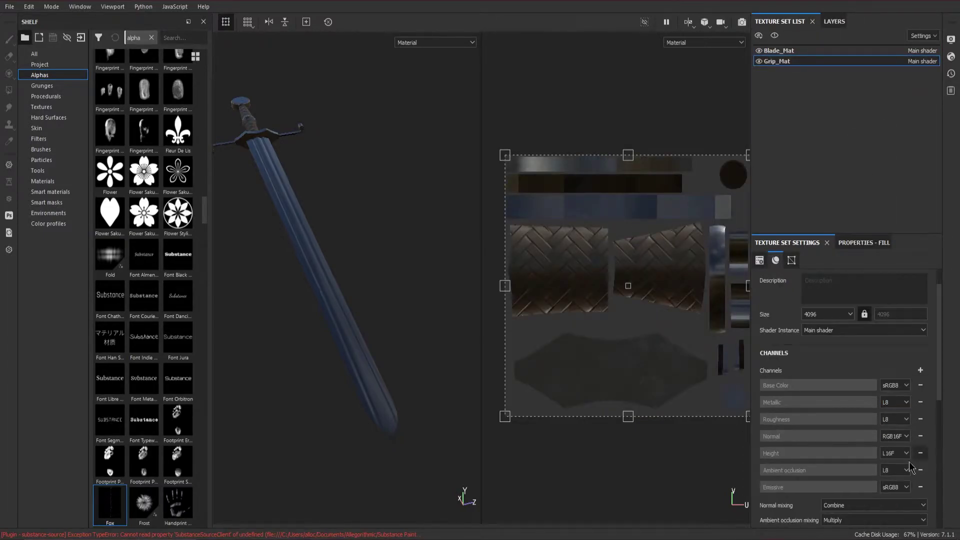
{"action": "left_click", "coordinate": [921, 488]}
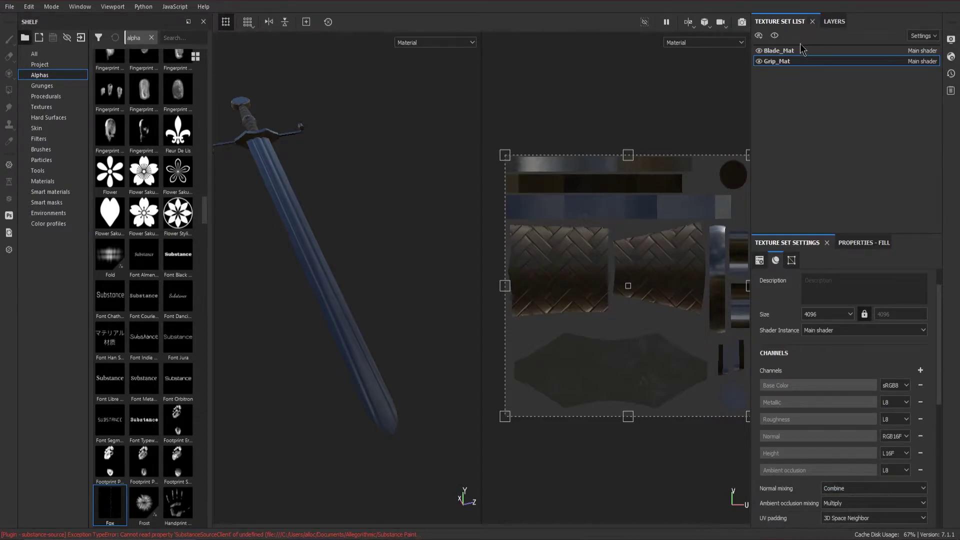
Open mesh map baking from Blade_Mat, set the output size to 4096 and enable Use Low Poly Mesh as High Poly Mesh
{"action": "left_click", "coordinate": [799, 52]}
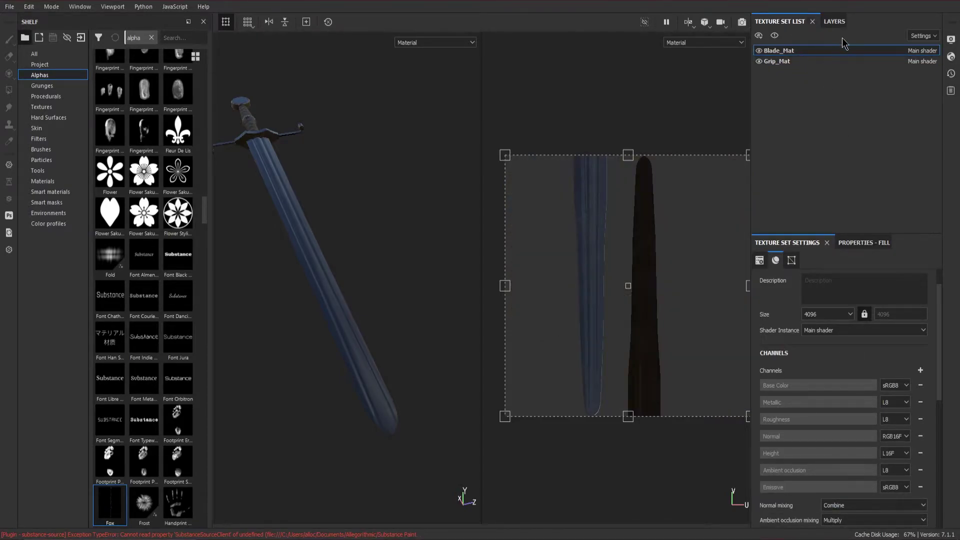
{"action": "left_click", "coordinate": [835, 23]}
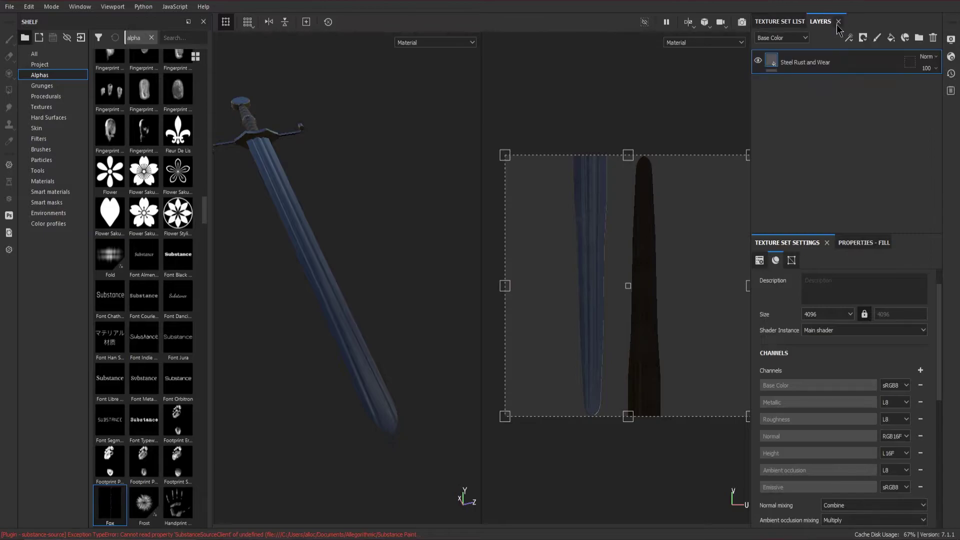
{"action": "scroll", "coordinate": [874, 400], "scroll_direction": "down", "scroll_amount": 5}
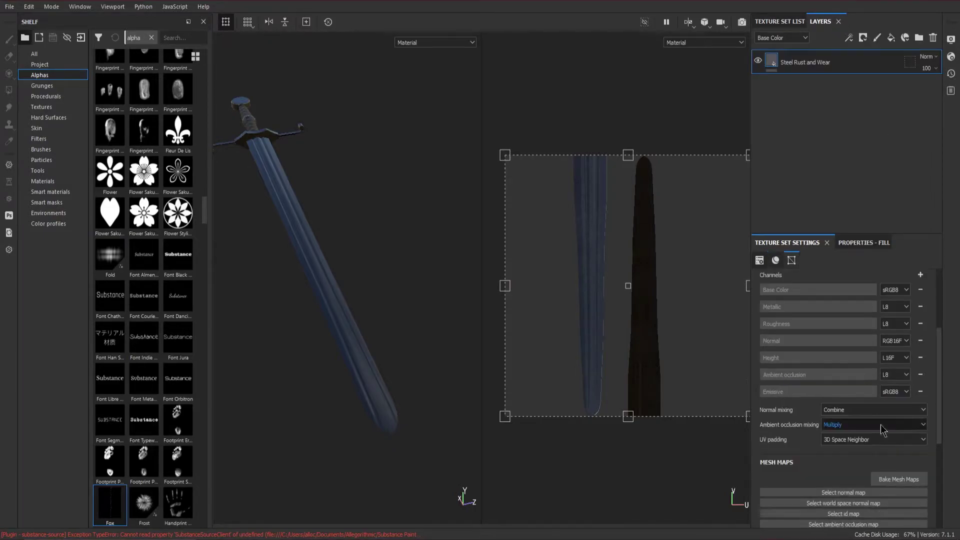
{"action": "left_click", "coordinate": [898, 447]}
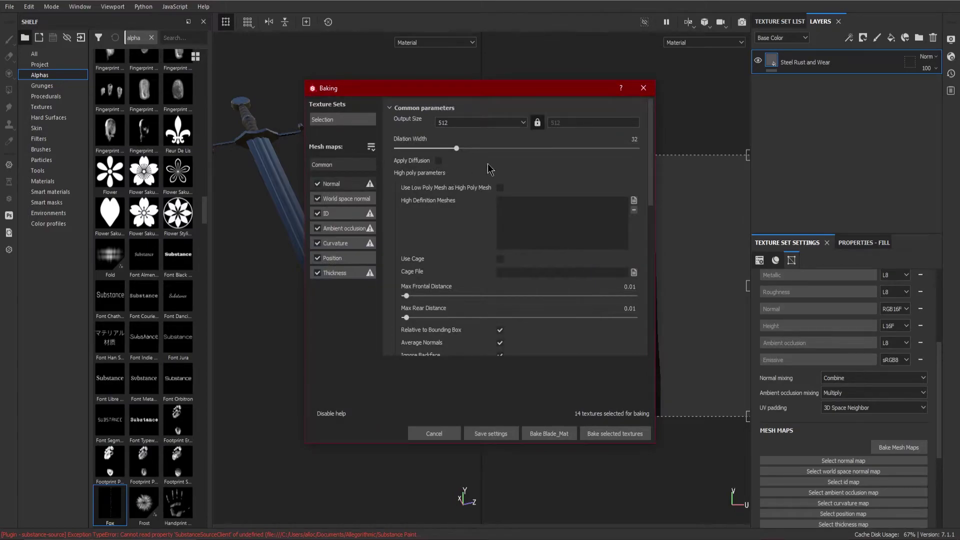
{"action": "left_click", "coordinate": [479, 122]}
{"action": "left_click", "coordinate": [447, 180]}
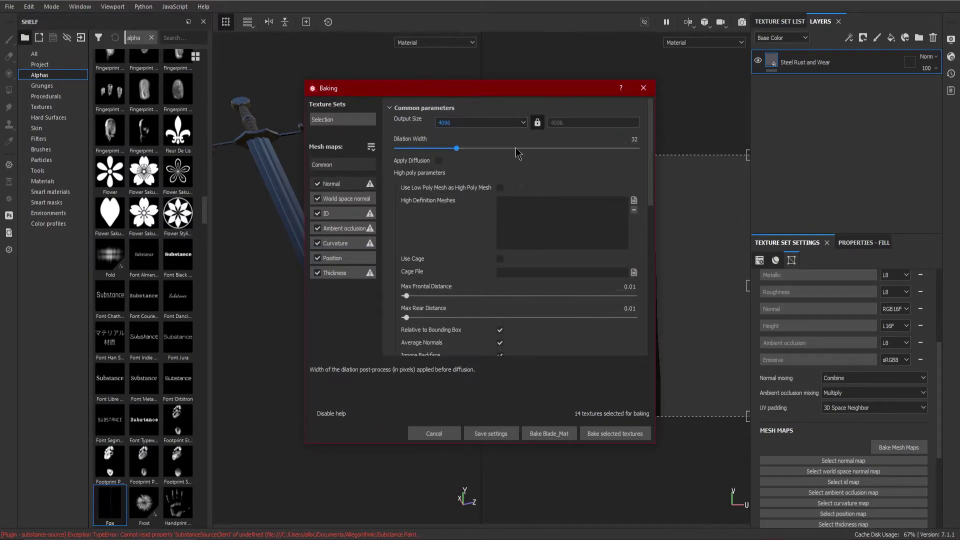
{"action": "left_click", "coordinate": [500, 188]}
Set the baking antialiasing to Subsampling 4x4, leave Match on Always and review the common baking parameters
{"action": "scroll", "coordinate": [641, 228], "scroll_direction": "down", "scroll_amount": 4}
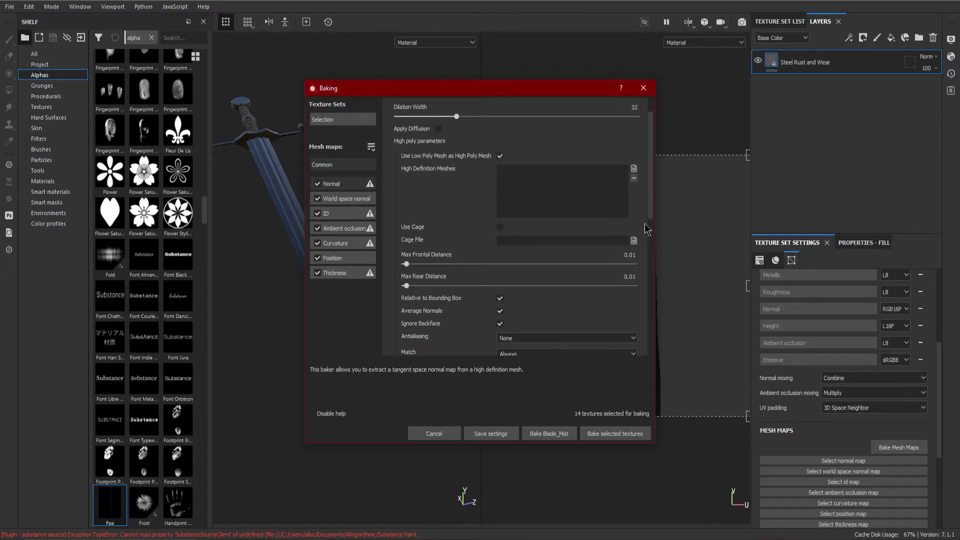
{"action": "left_click", "coordinate": [631, 258]}
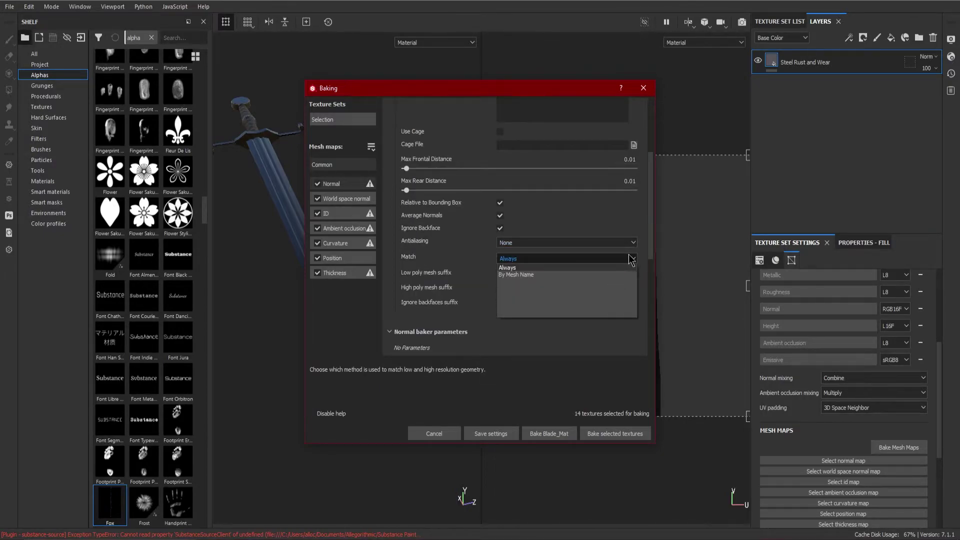
{"action": "left_click", "coordinate": [637, 259]}
{"action": "scroll", "coordinate": [642, 251], "scroll_direction": "down", "scroll_amount": 1}
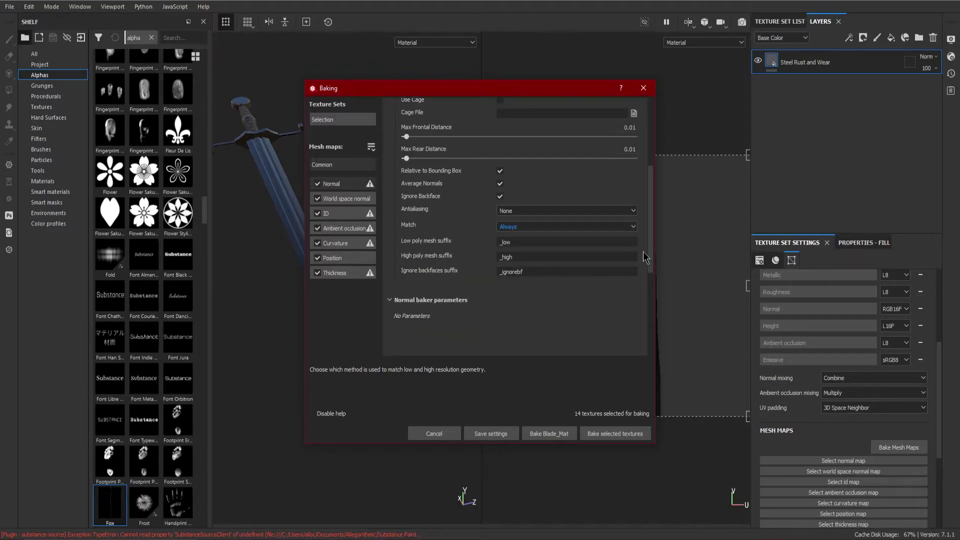
{"action": "left_click", "coordinate": [628, 213]}
{"action": "left_click", "coordinate": [562, 234]}
{"action": "scroll", "coordinate": [649, 301], "scroll_direction": "up", "scroll_amount": 4}
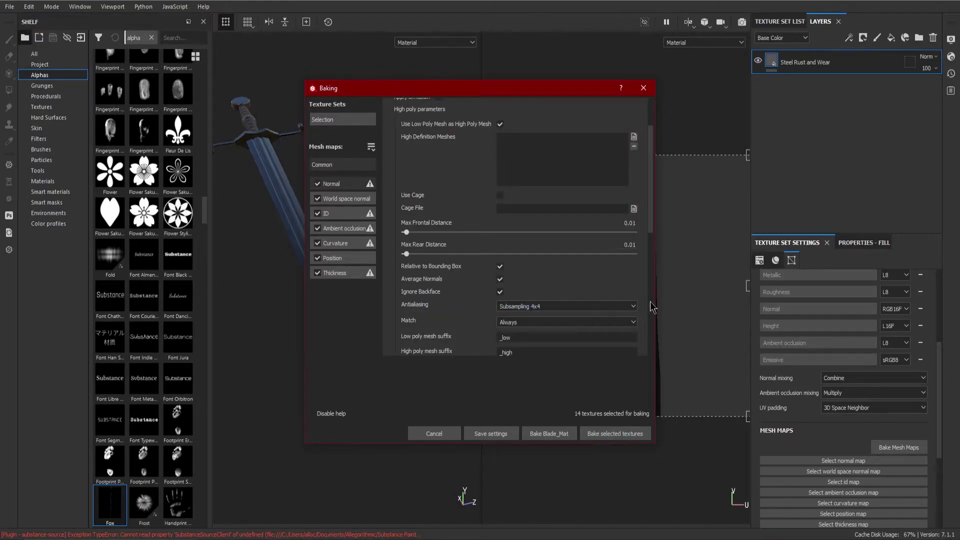
{"action": "scroll", "coordinate": [650, 302], "scroll_direction": "down", "scroll_amount": 4}
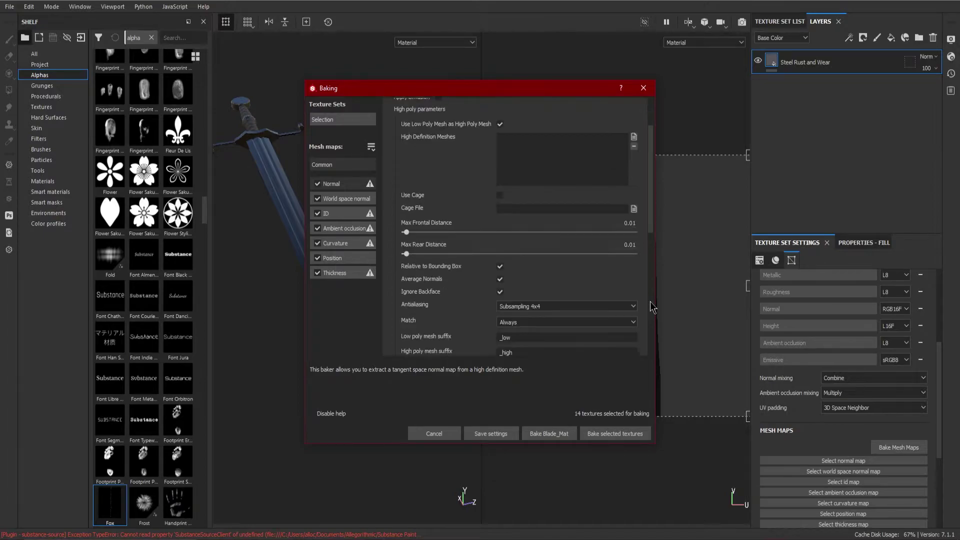
Bake the selected mesh maps for the Blade_Mat and Grip_Mat texture sets
{"action": "left_click", "coordinate": [626, 434]}
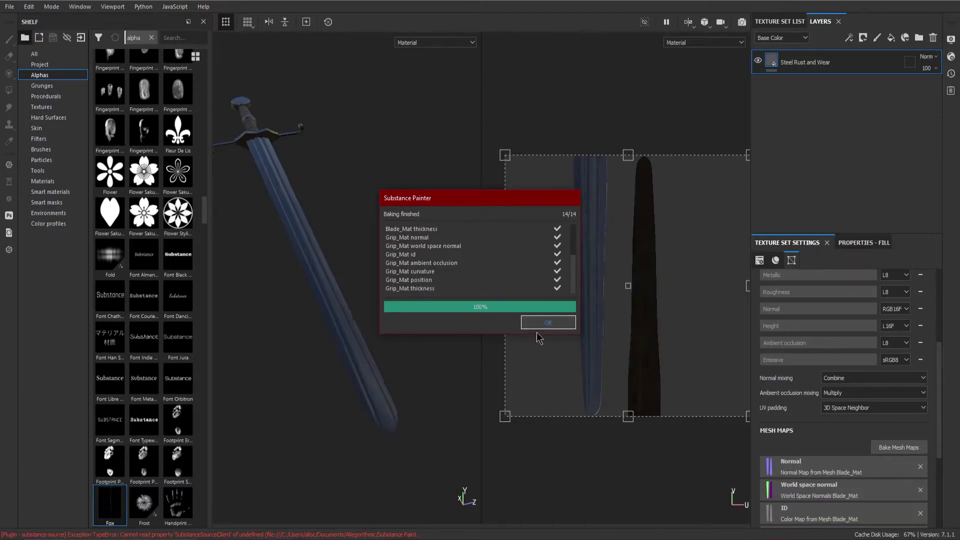
{"action": "left_click", "coordinate": [550, 324]}
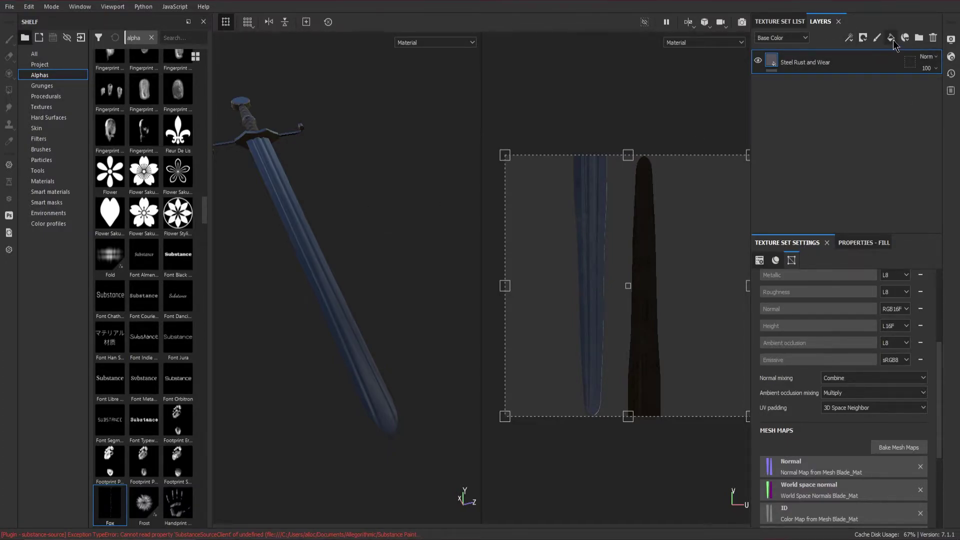
Add a fill layer above Steel Rust and Wear in Blade_Mat and leave only its ao channel enabled
{"action": "left_click", "coordinate": [787, 21]}
{"action": "left_click", "coordinate": [845, 21]}
{"action": "left_click", "coordinate": [890, 38]}
{"action": "left_click", "coordinate": [862, 244]}
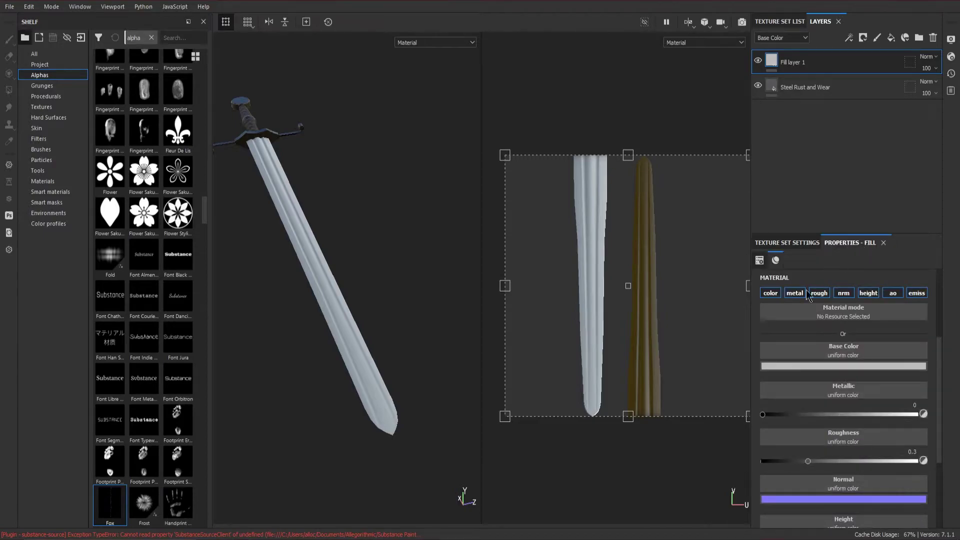
{"action": "left_click", "coordinate": [770, 293]}
{"action": "left_click", "coordinate": [794, 293]}
{"action": "left_click", "coordinate": [819, 292]}
{"action": "left_click", "coordinate": [843, 293]}
{"action": "left_click", "coordinate": [868, 293]}
{"action": "left_click", "coordinate": [923, 295]}
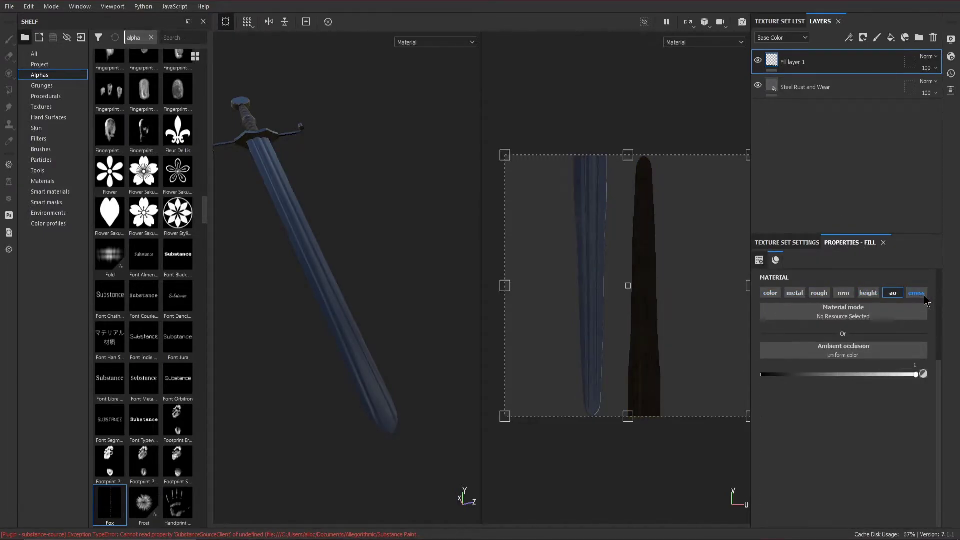
Assign the baked Blade_Mat Ambient Occlusion map to the fill layer's ambient occlusion and rename the layer AO
{"action": "left_click", "coordinate": [865, 348]}
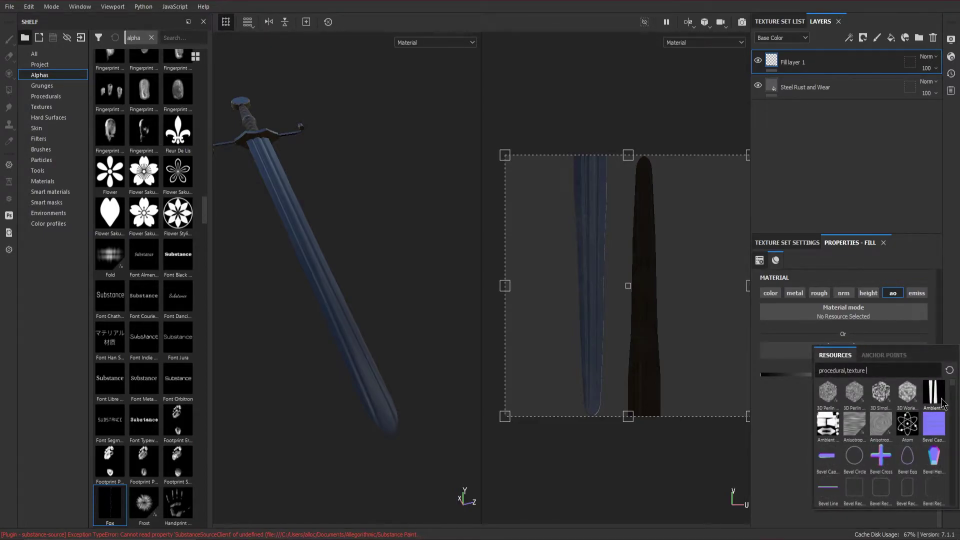
{"action": "left_click", "coordinate": [941, 402]}
{"action": "double_click", "coordinate": [801, 64]}
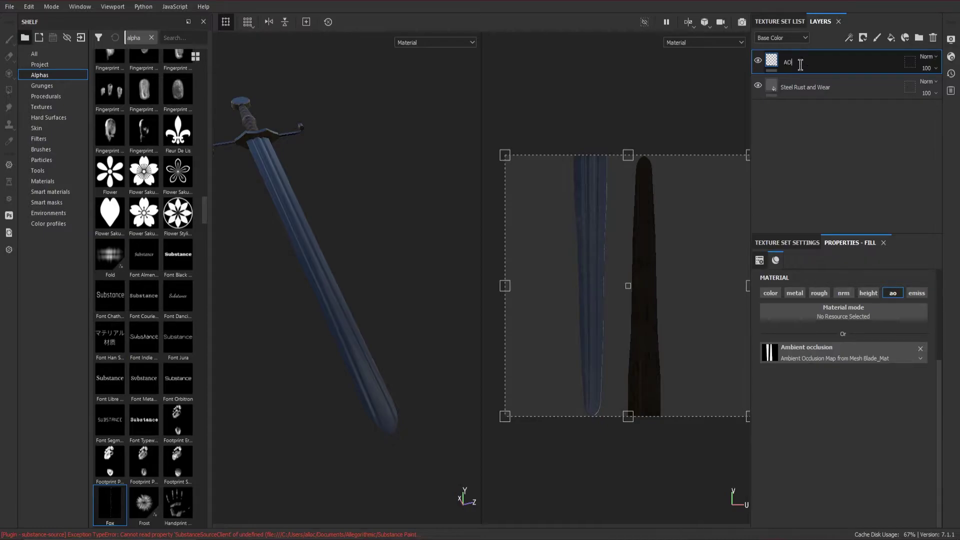
Add a Levels effect to the AO layer, set its affected channel to Ambient occlusion and raise the midtone to about 11.69
{"action": "right_click", "coordinate": [799, 64]}
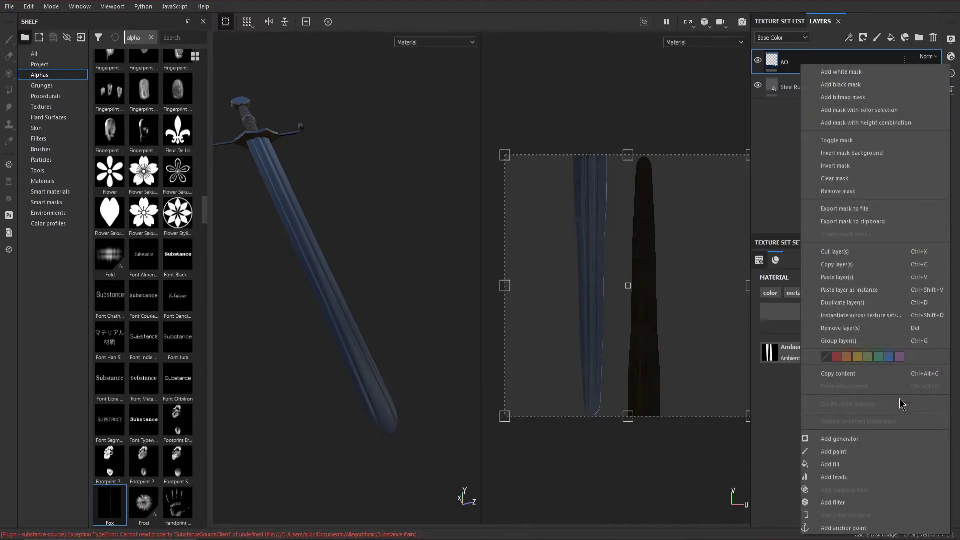
{"action": "left_click", "coordinate": [834, 477]}
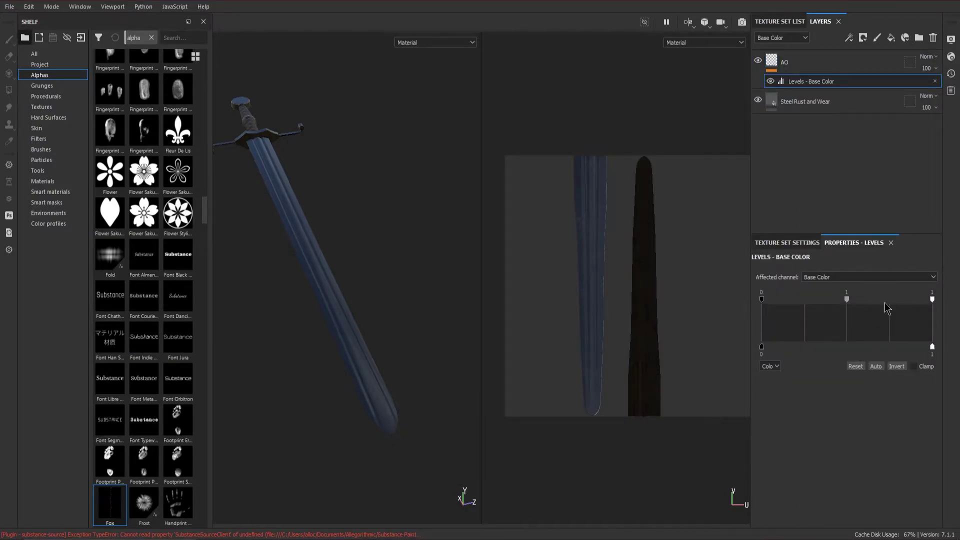
{"action": "left_click", "coordinate": [879, 276]}
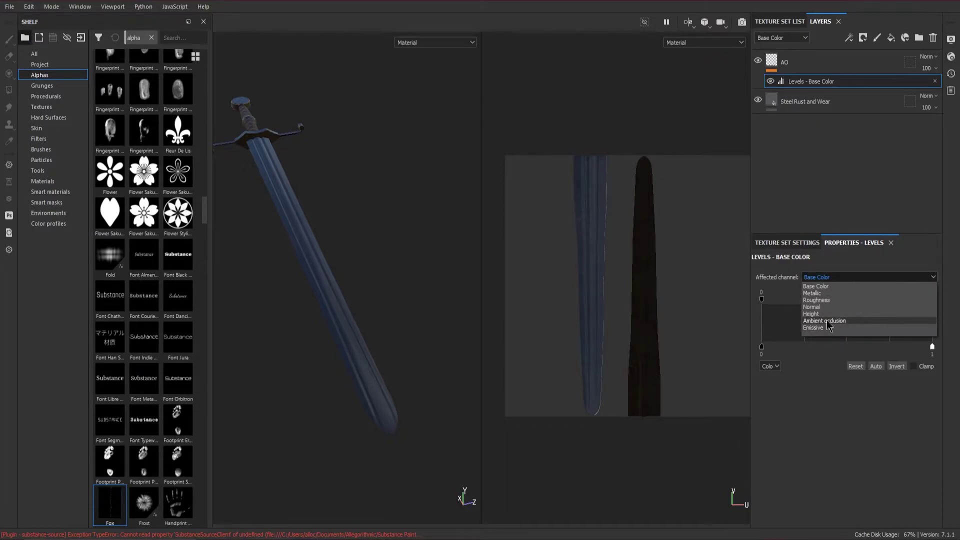
{"action": "left_click", "coordinate": [828, 322]}
{"action": "left_click_drag", "start_coordinate": [848, 303], "coordinate": [910, 320]}
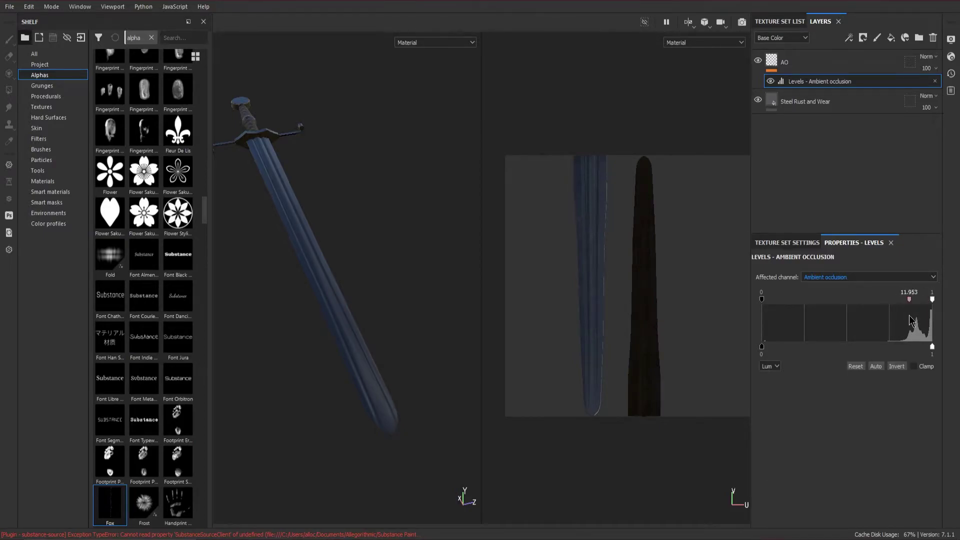
{"action": "scroll", "coordinate": [350, 208], "scroll_direction": "up", "scroll_amount": 5}
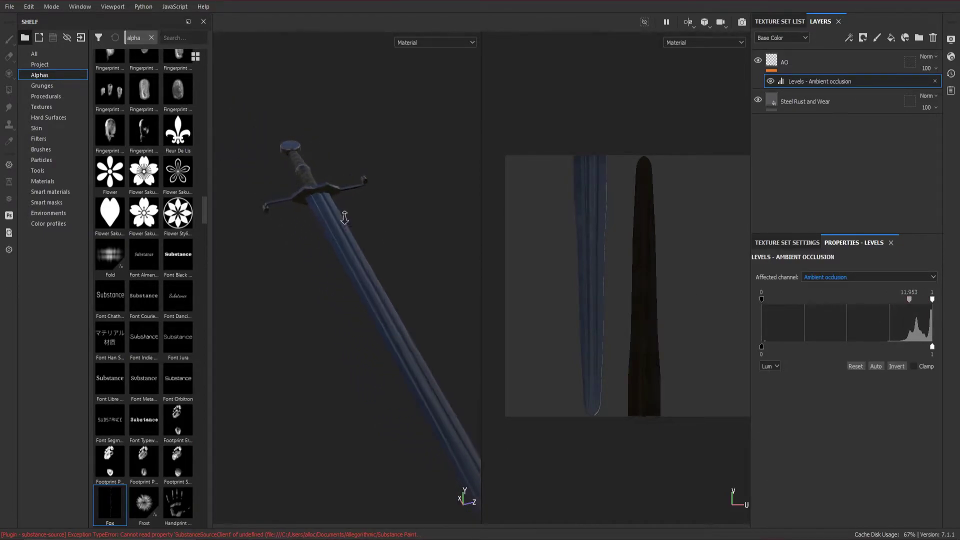
{"action": "left_click_drag", "start_coordinate": [423, 378], "coordinate": [467, 327], "text": "alt"}
{"action": "mouse_move", "coordinate": [916, 298]}
{"action": "left_mouse_down"}
{"action": "mouse_move", "coordinate": [936, 311]}
{"action": "mouse_move", "coordinate": [908, 312]}
{"action": "left_mouse_up"}
{"action": "left_click_drag", "start_coordinate": [437, 261], "coordinate": [372, 274], "text": "alt"}
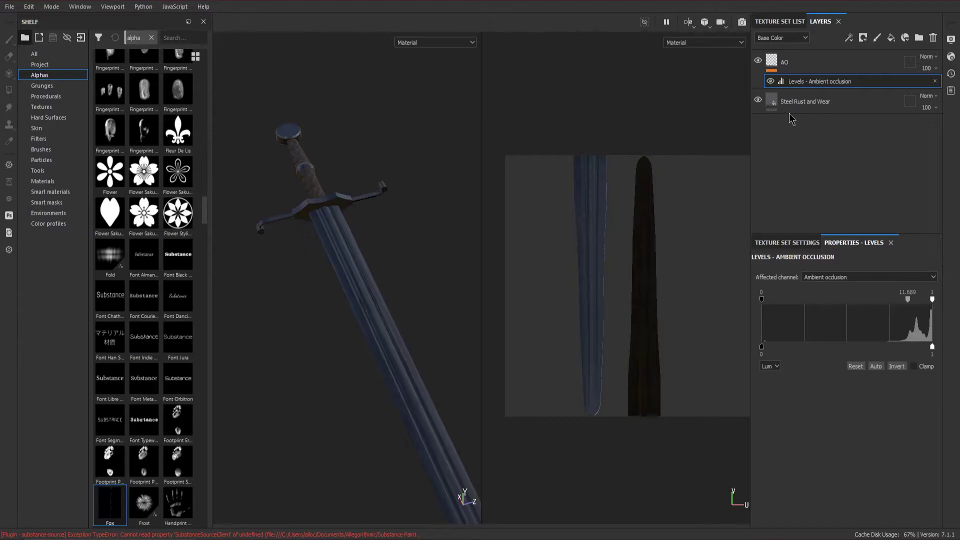
Lighten the Metal Color of the blade's Steel Rust and Wear layer
{"action": "left_click", "coordinate": [777, 103]}
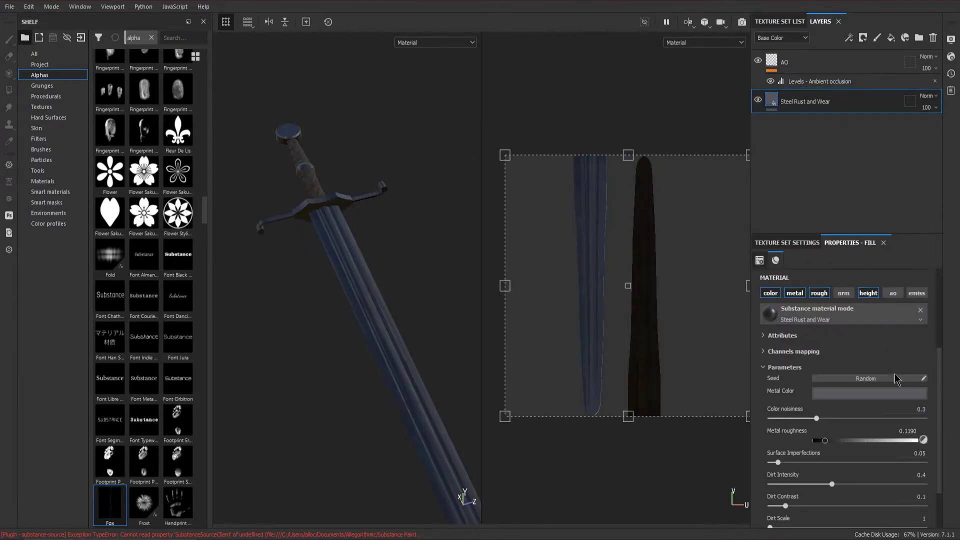
{"action": "left_click", "coordinate": [867, 395]}
{"action": "left_click_drag", "start_coordinate": [948, 472], "coordinate": [946, 457]}
{"action": "left_click_drag", "start_coordinate": [427, 221], "coordinate": [328, 252], "text": "alt"}
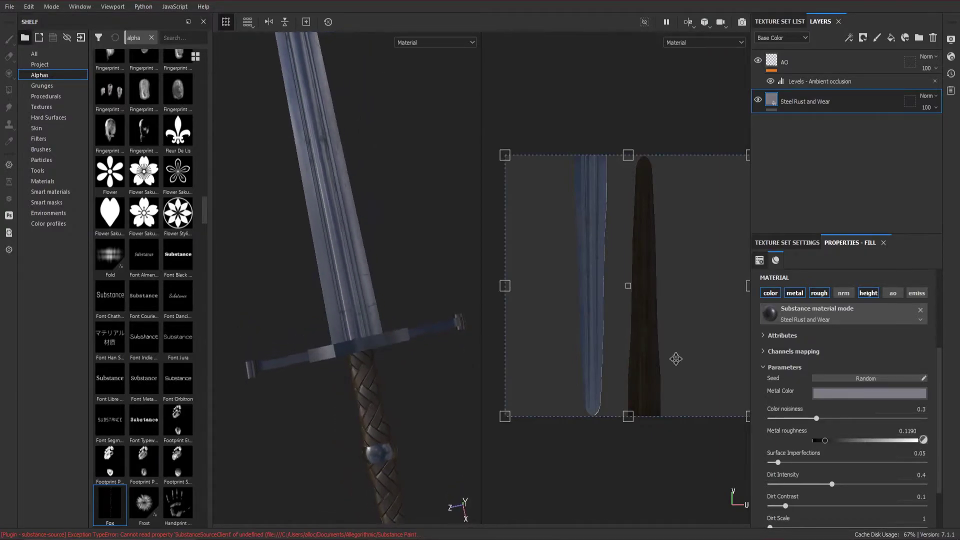
Copy the blade layer's Metal Color hex code and switch to the layers of the Grip_Mat texture set
{"action": "left_click", "coordinate": [891, 394]}
{"action": "left_click", "coordinate": [786, 25]}
{"action": "left_click_drag", "start_coordinate": [786, 29], "coordinate": [790, 56]}
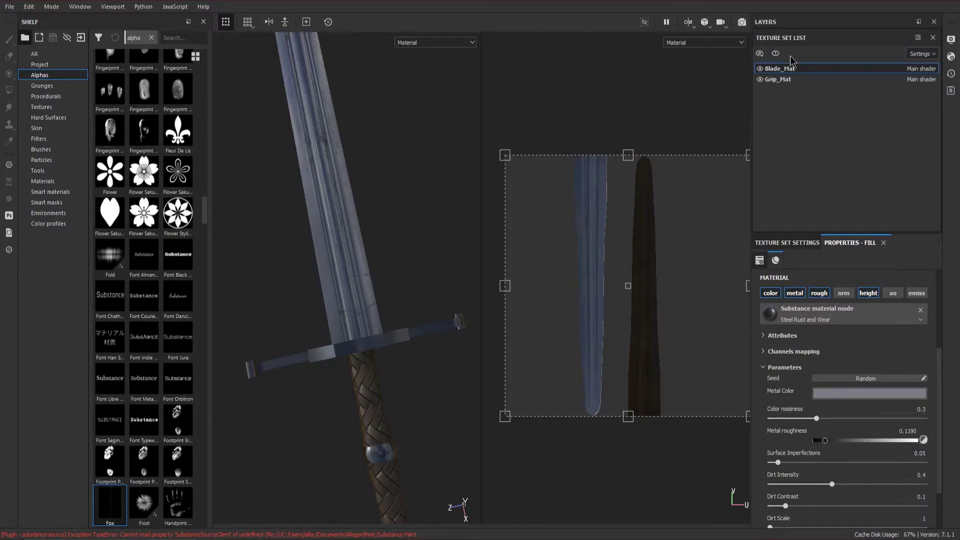
{"action": "left_click", "coordinate": [792, 79]}
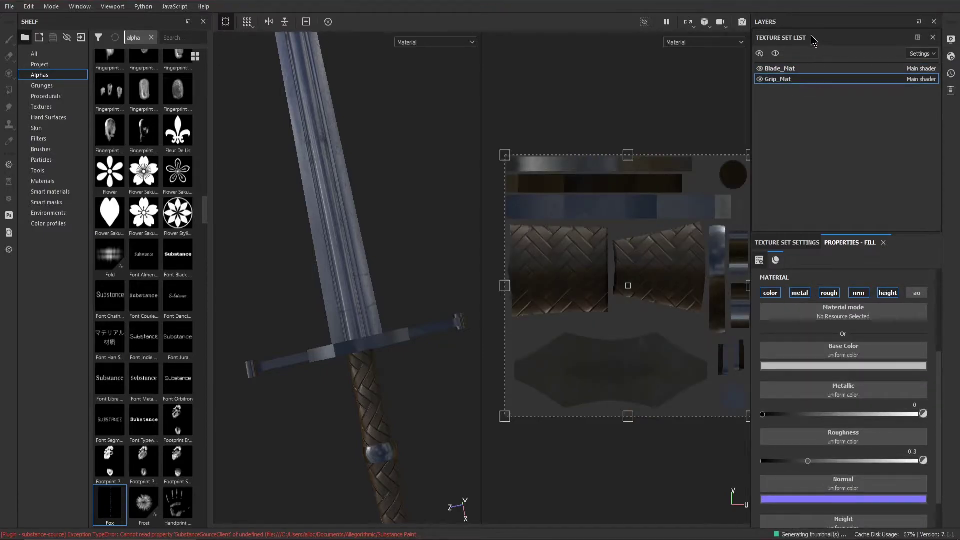
{"action": "left_click", "coordinate": [823, 20]}
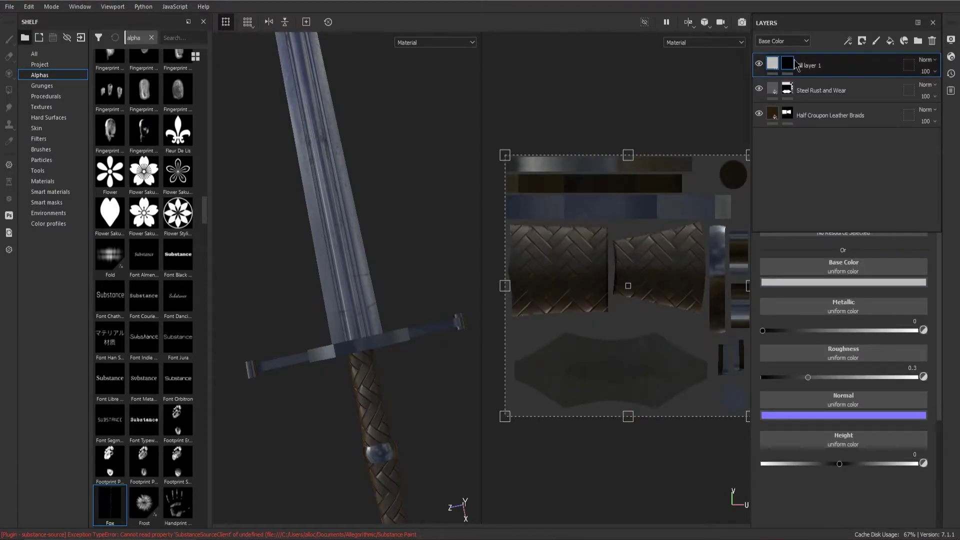
Dock Layers and Texture Set List together again as one group, with Texture Set List placed first
{"action": "mouse_move", "coordinate": [789, 25]}
{"action": "left_mouse_down"}
{"action": "mouse_move", "coordinate": [792, 48]}
{"action": "mouse_move", "coordinate": [830, 86]}
{"action": "mouse_move", "coordinate": [799, 151]}
{"action": "mouse_move", "coordinate": [815, 46]}
{"action": "mouse_move", "coordinate": [790, 39]}
{"action": "left_mouse_up"}
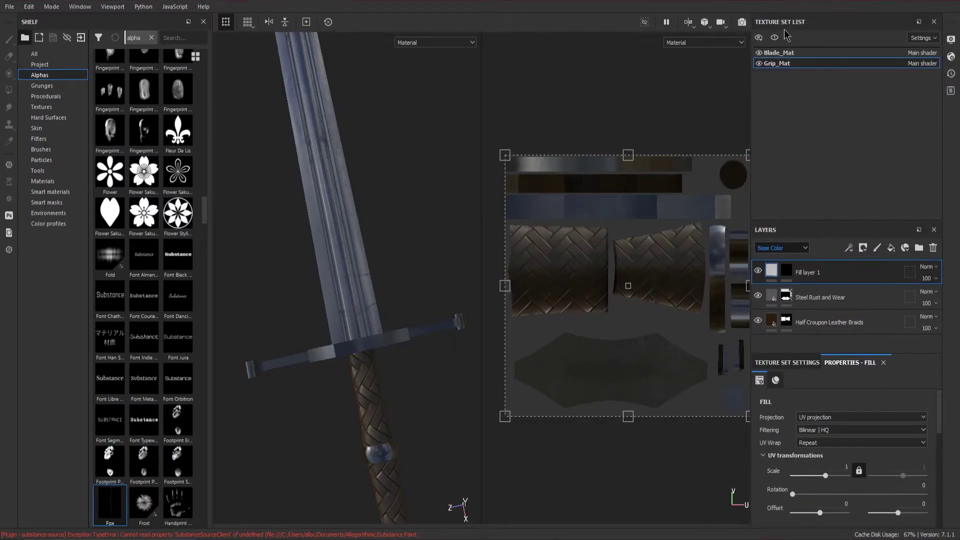
{"action": "left_click_drag", "start_coordinate": [774, 234], "coordinate": [800, 82]}
{"action": "left_click", "coordinate": [817, 21]}
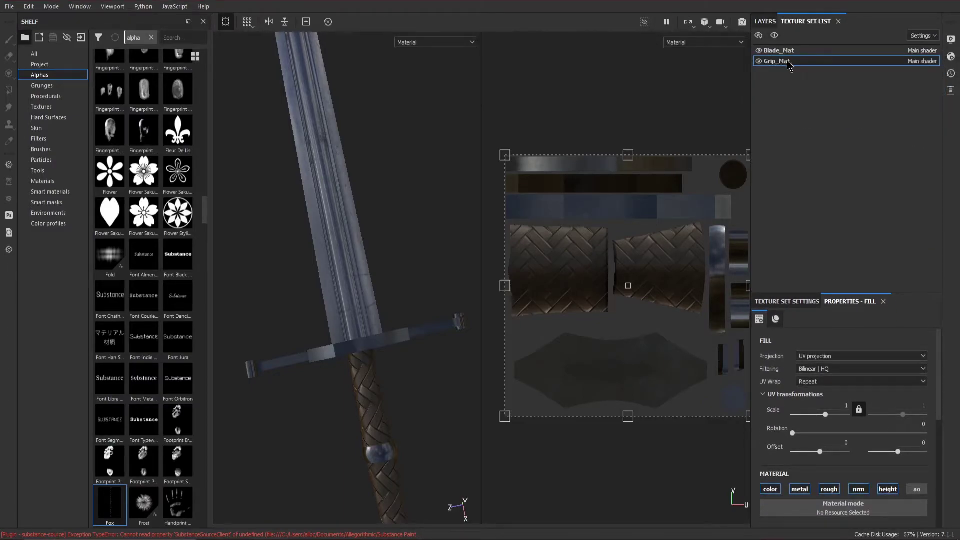
{"action": "left_click_drag", "start_coordinate": [764, 22], "coordinate": [820, 22]}
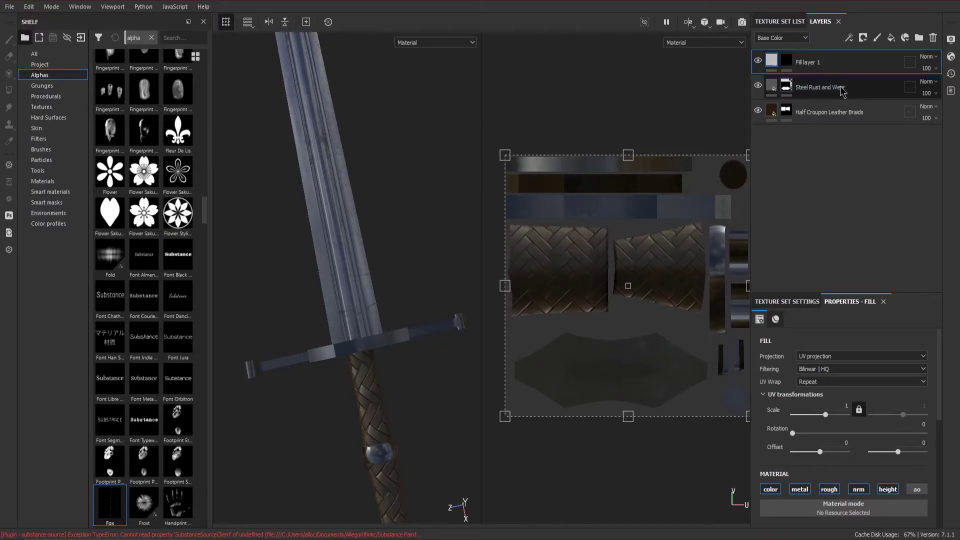
Set the Metal Color of Grip_Mat's Steel Rust and Wear layer to 7e7c85 and inspect the guard and pommel
{"action": "left_click", "coordinate": [785, 24]}
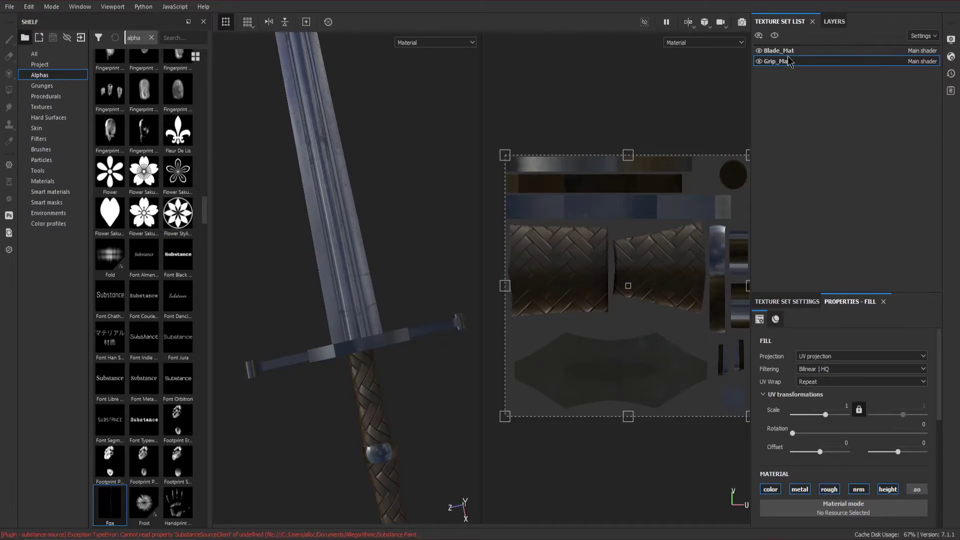
{"action": "left_click", "coordinate": [833, 22]}
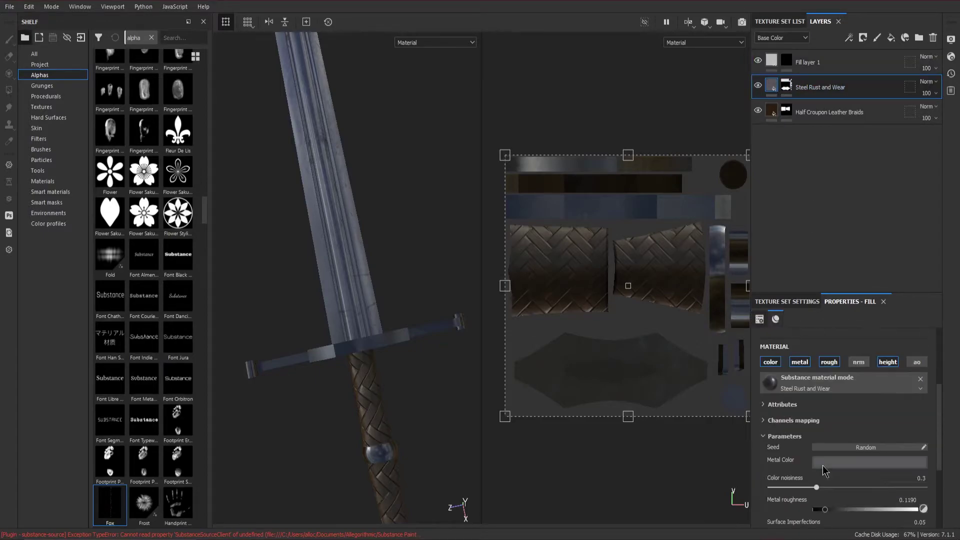
{"action": "left_click", "coordinate": [847, 461]}
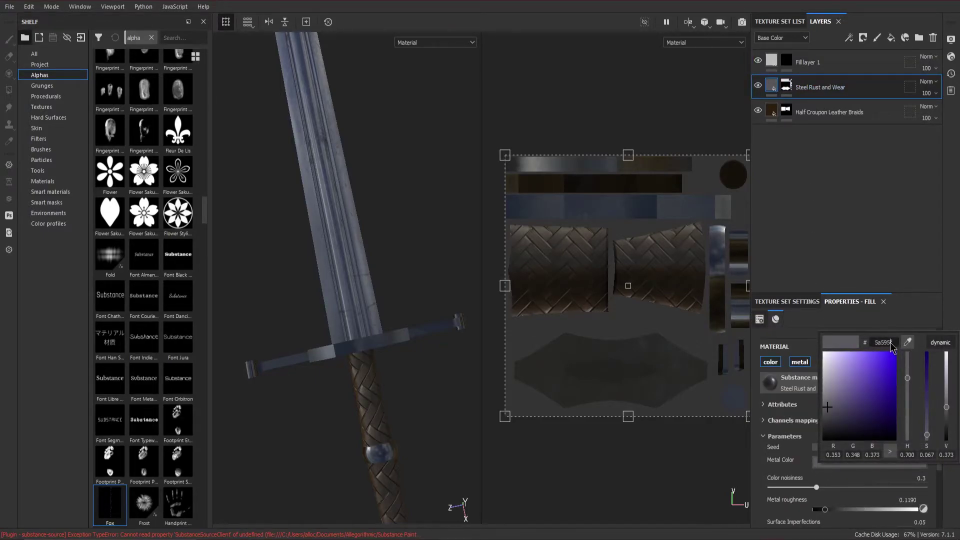
{"action": "type", "text": "7e7c85"}
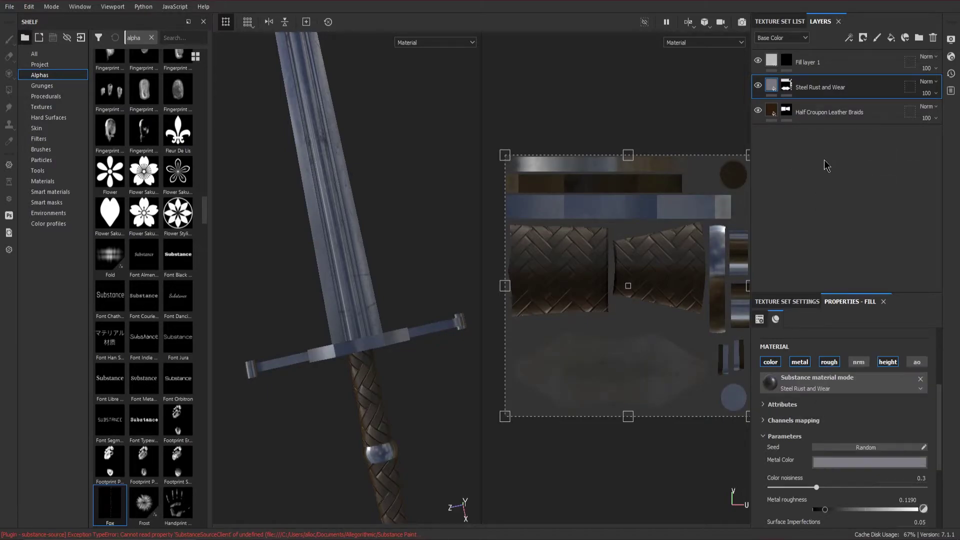
{"action": "left_click_drag", "start_coordinate": [360, 258], "coordinate": [382, 259], "text": "alt"}
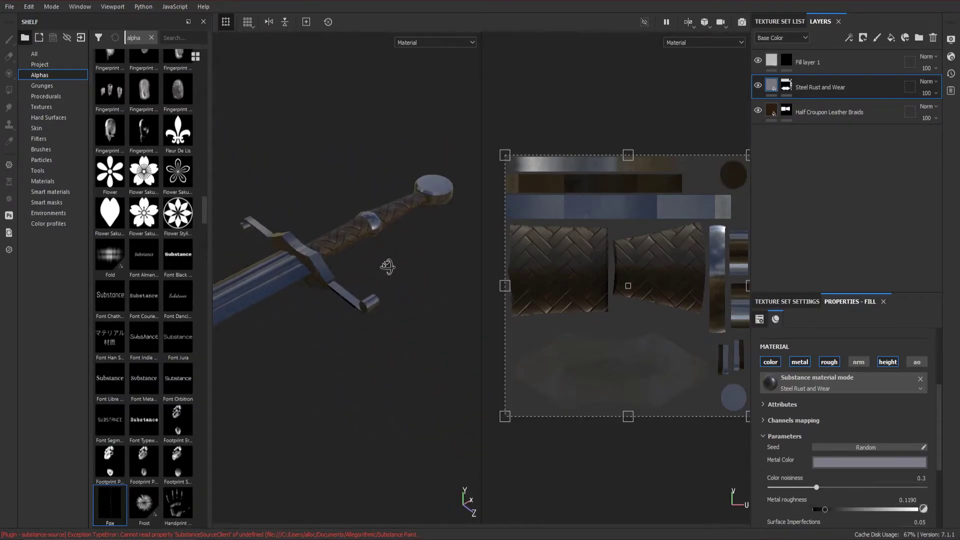
Check the Grip_Mat texture set's channel list for Ambient occlusion
{"action": "left_click", "coordinate": [759, 65]}
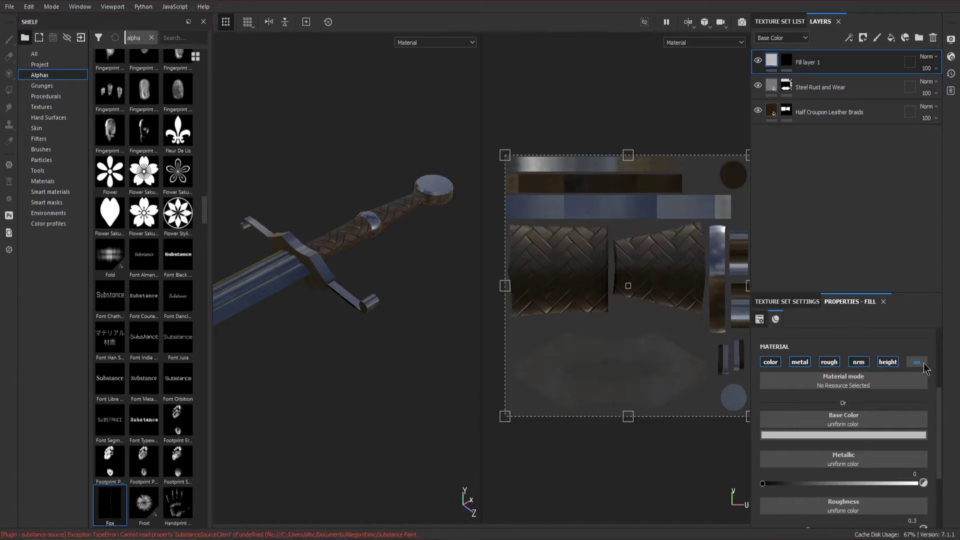
{"action": "left_click", "coordinate": [807, 303]}
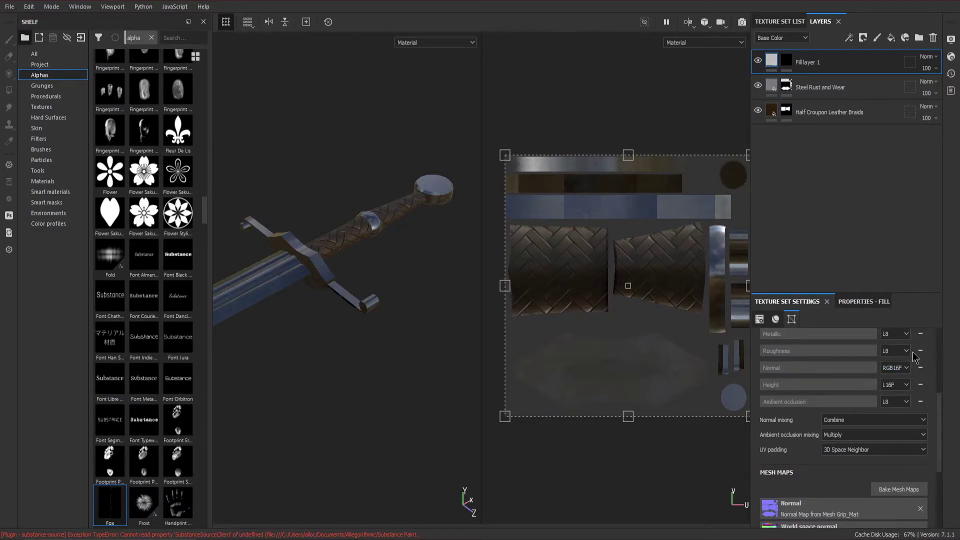
{"action": "scroll", "coordinate": [914, 352], "scroll_direction": "up", "scroll_amount": 3}
{"action": "left_click", "coordinate": [920, 397]}
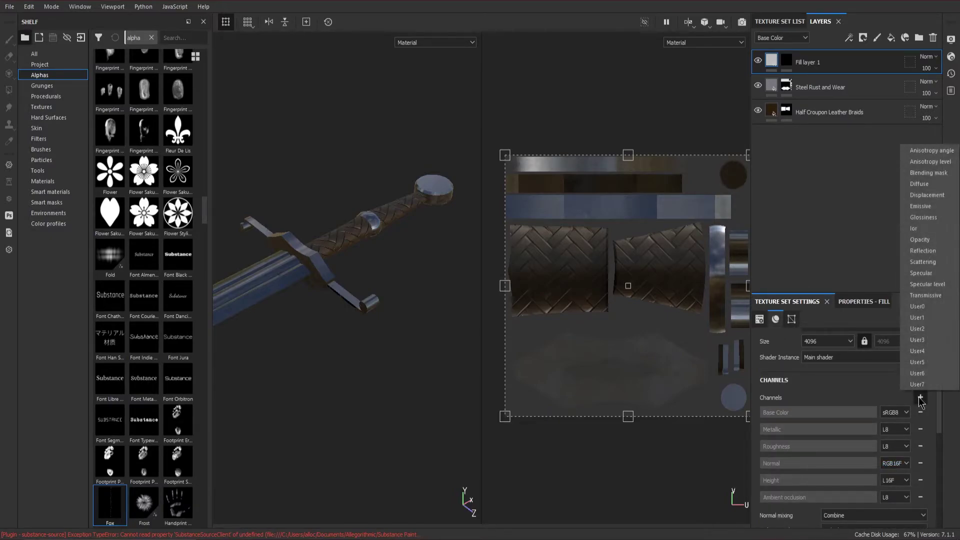
{"action": "left_click", "coordinate": [844, 251]}
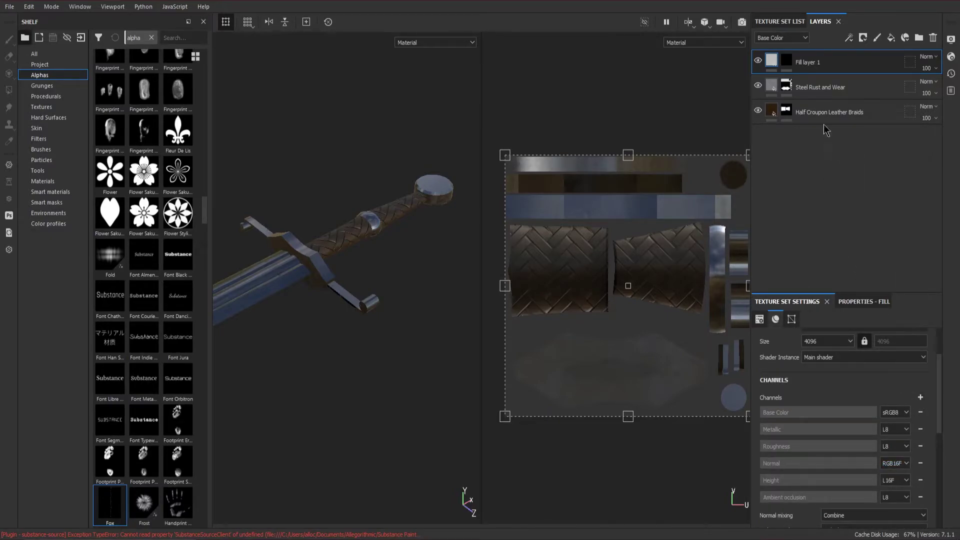
Leave only the ao channel on Grip_Mat's Fill layer 1 and assign it the baked Grip_Mat Ambient Occlusion map
{"action": "left_click", "coordinate": [786, 64]}
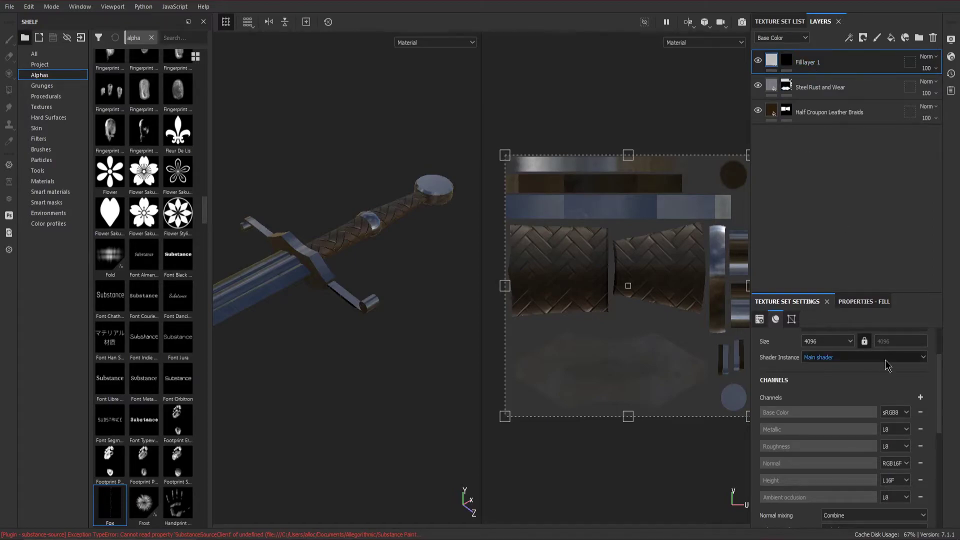
{"action": "left_click", "coordinate": [884, 306]}
{"action": "left_click", "coordinate": [770, 362]}
{"action": "left_click", "coordinate": [799, 361]}
{"action": "left_click", "coordinate": [828, 361]}
{"action": "left_click", "coordinate": [858, 361]}
{"action": "left_click", "coordinate": [888, 362]}
{"action": "left_click", "coordinate": [873, 381]}
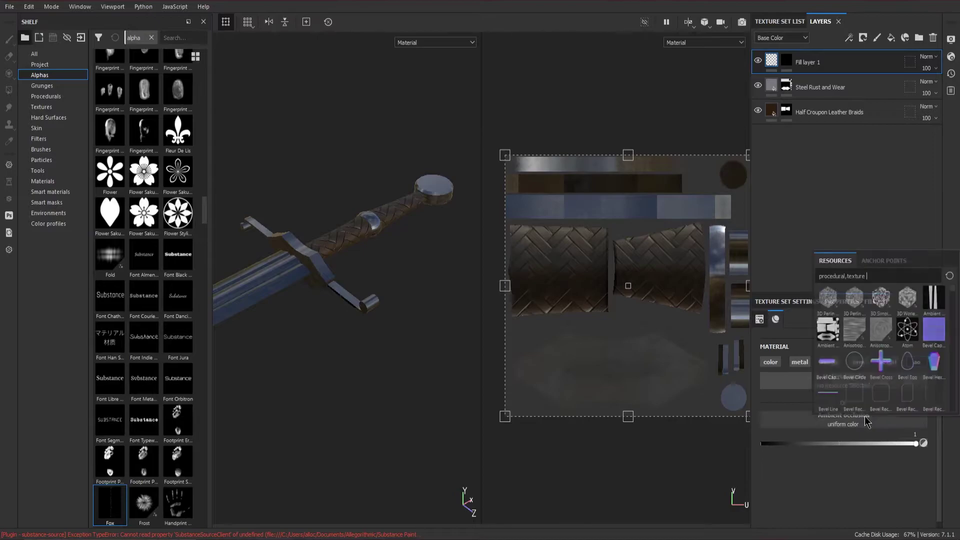
{"action": "left_click", "coordinate": [828, 334]}
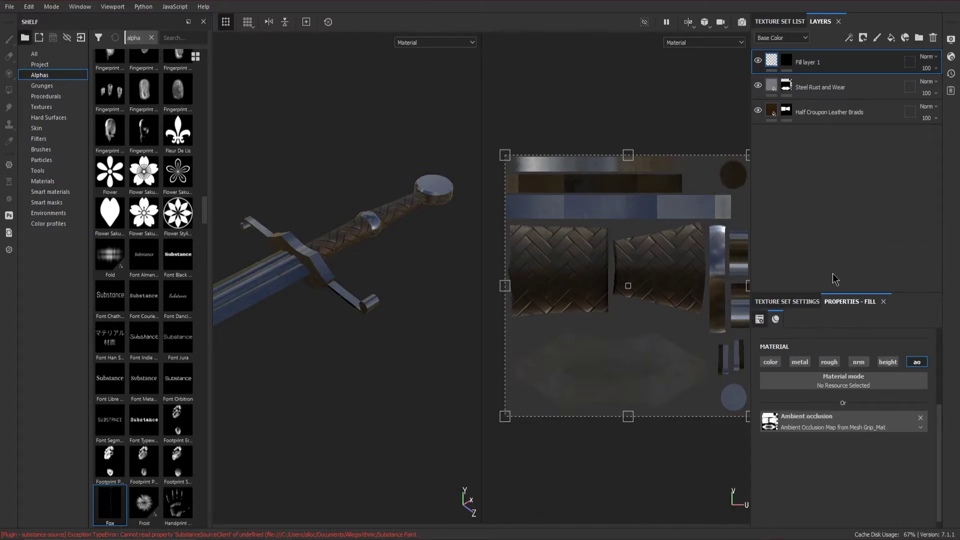
Add a Levels effect to Fill layer 1 and set its affected channel to Ambient occlusion
{"action": "right_click", "coordinate": [809, 68]}
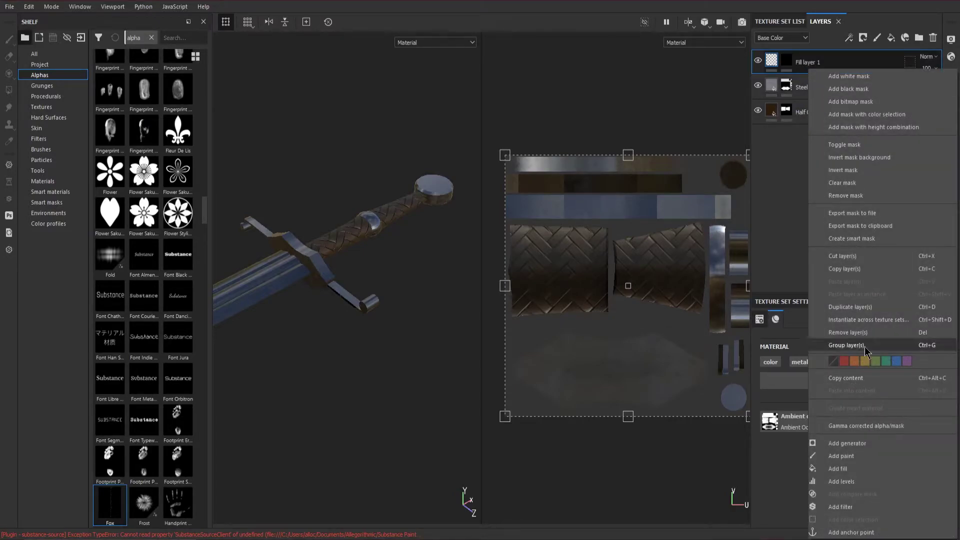
{"action": "left_click", "coordinate": [851, 481]}
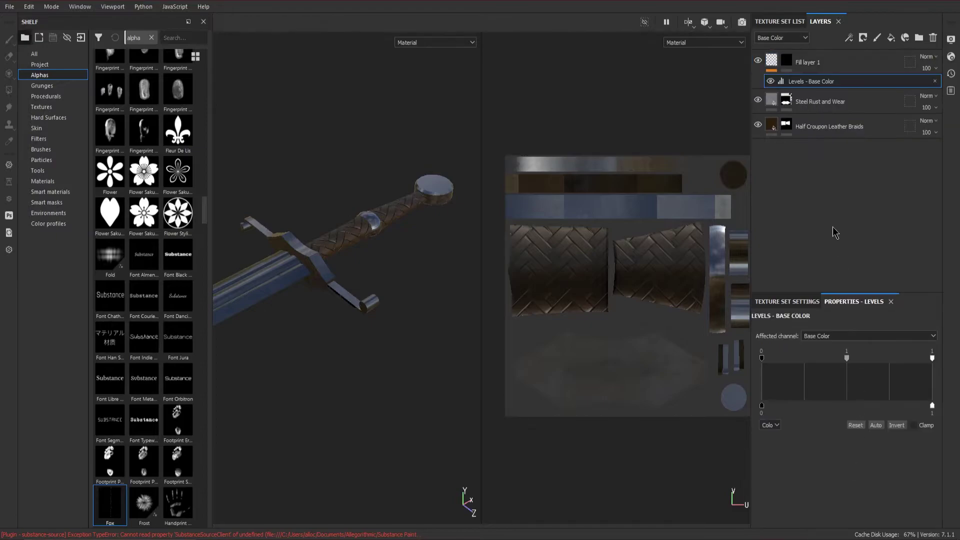
{"action": "left_click", "coordinate": [849, 335]}
{"action": "left_click", "coordinate": [839, 380]}
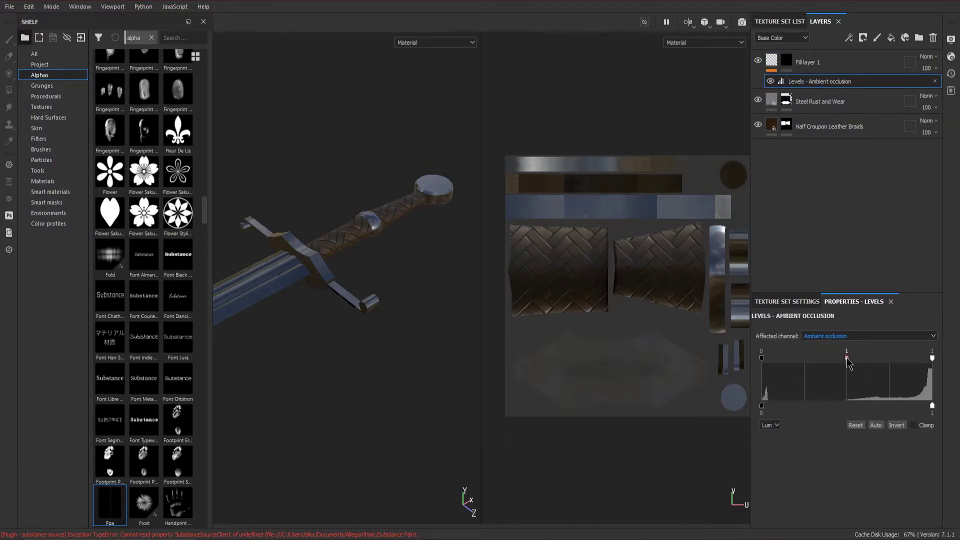
Shift the Levels midtone strongly toward the white end for darker occlusion and rename Fill layer 1 as AO
{"action": "left_click_drag", "start_coordinate": [848, 359], "coordinate": [919, 371]}
{"action": "left_click", "coordinate": [763, 64]}
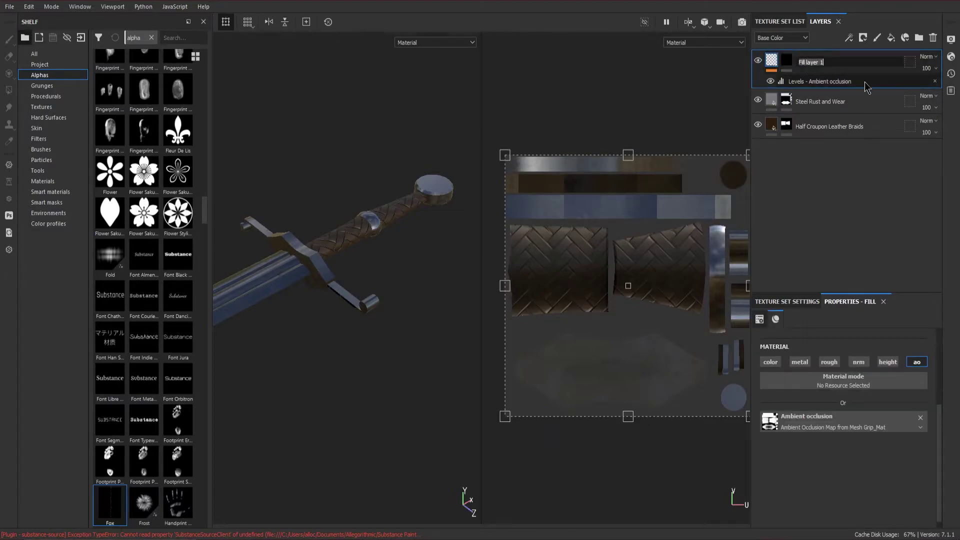
{"action": "type", "text": "AO"}
{"action": "key", "text": "Return"}
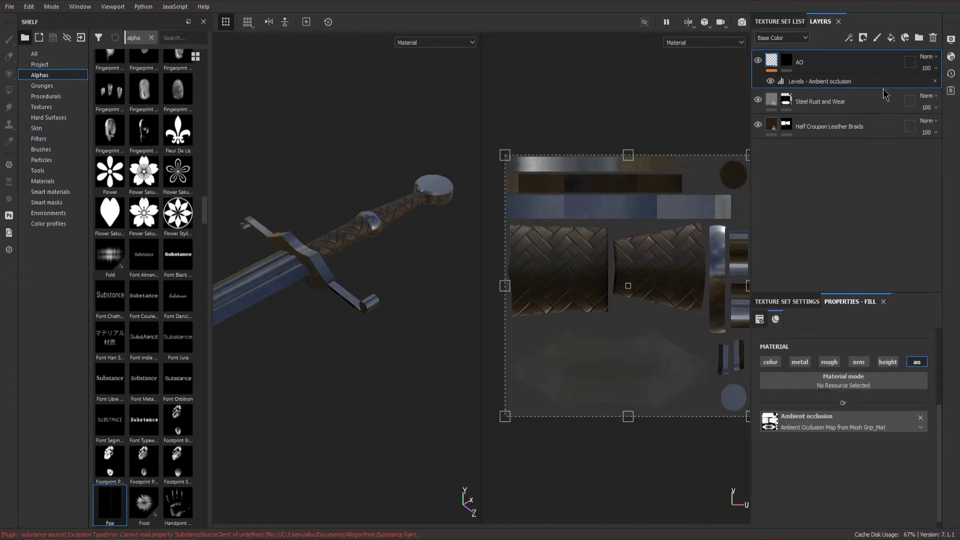
Open the Blade_Mat texture set's layer stack and show only the 2D view of the blade
{"action": "left_click", "coordinate": [782, 21]}
{"action": "left_click", "coordinate": [800, 51]}
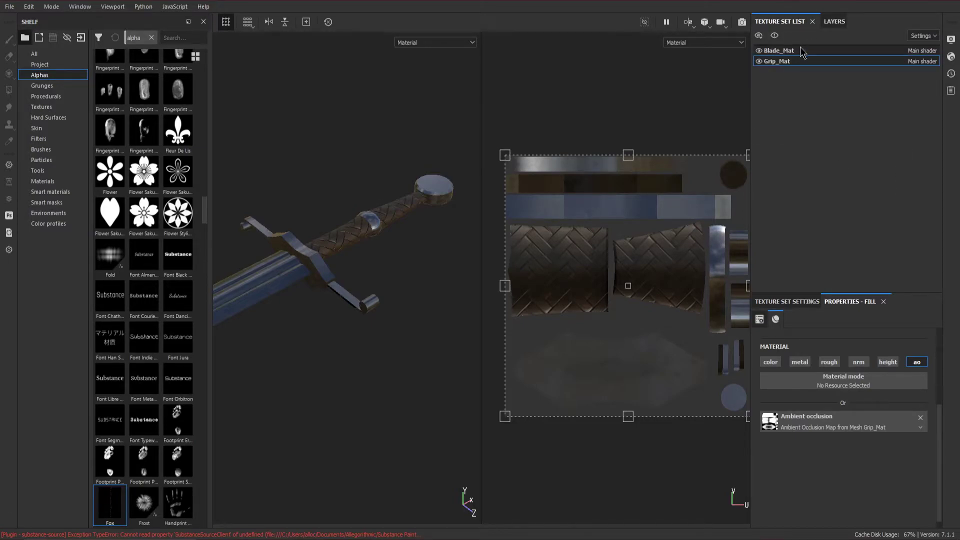
{"action": "left_click", "coordinate": [835, 22]}
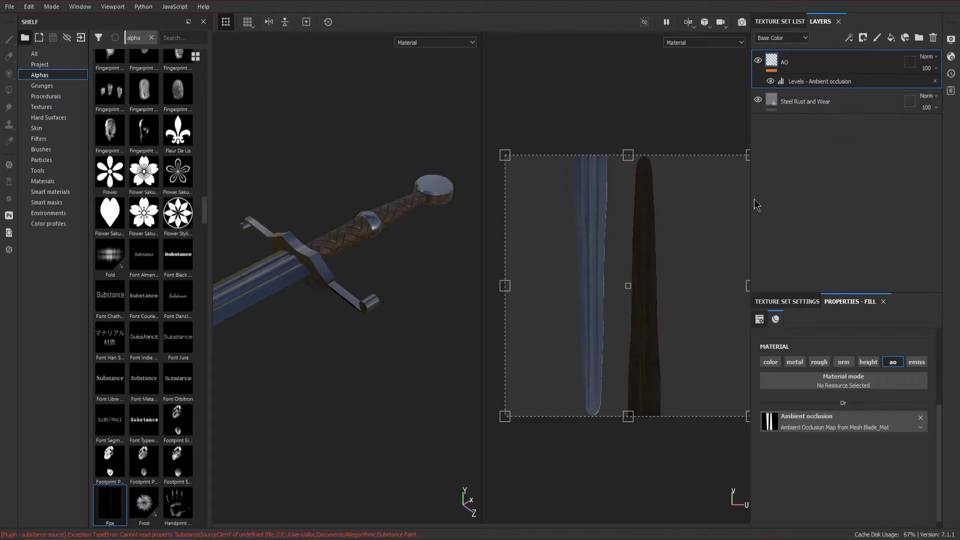
{"action": "mouse_move", "coordinate": [438, 280]}
{"action": "left_mouse_down", "text": "alt"}
{"action": "mouse_move", "coordinate": [368, 293]}
{"action": "mouse_move", "coordinate": [431, 242]}
{"action": "mouse_move", "coordinate": [396, 283]}
{"action": "mouse_move", "coordinate": [435, 275]}
{"action": "left_mouse_up", "text": "alt"}
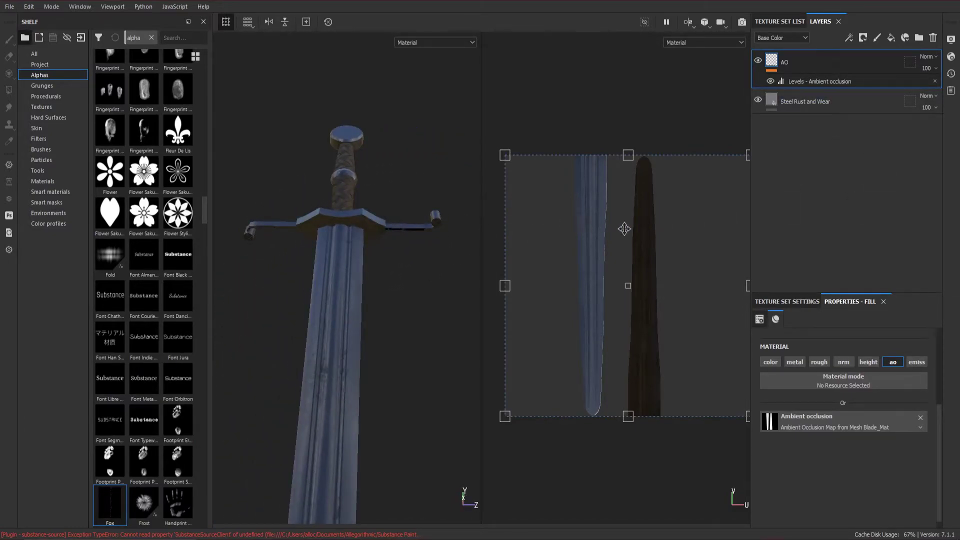
{"action": "scroll", "coordinate": [660, 249], "scroll_direction": "up", "scroll_amount": 4}
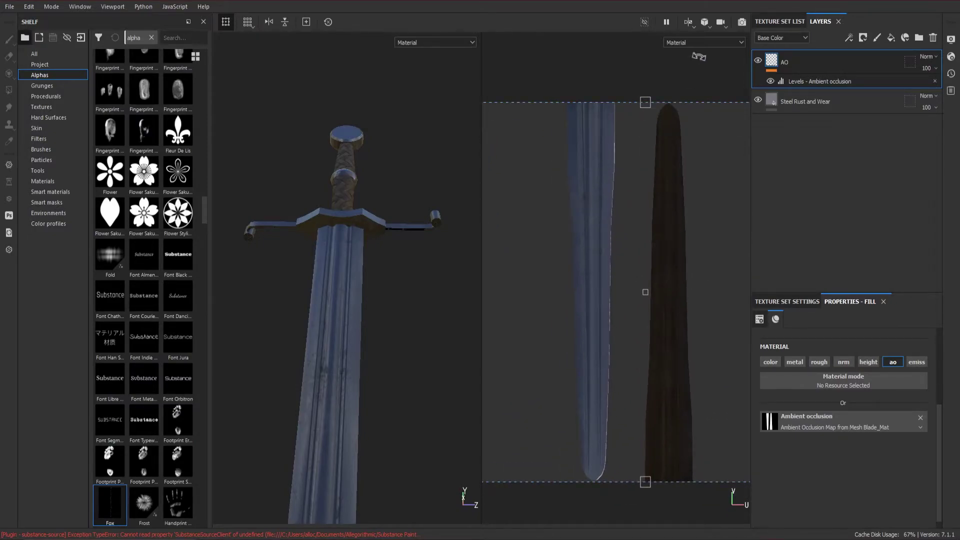
{"action": "left_click", "coordinate": [688, 22]}
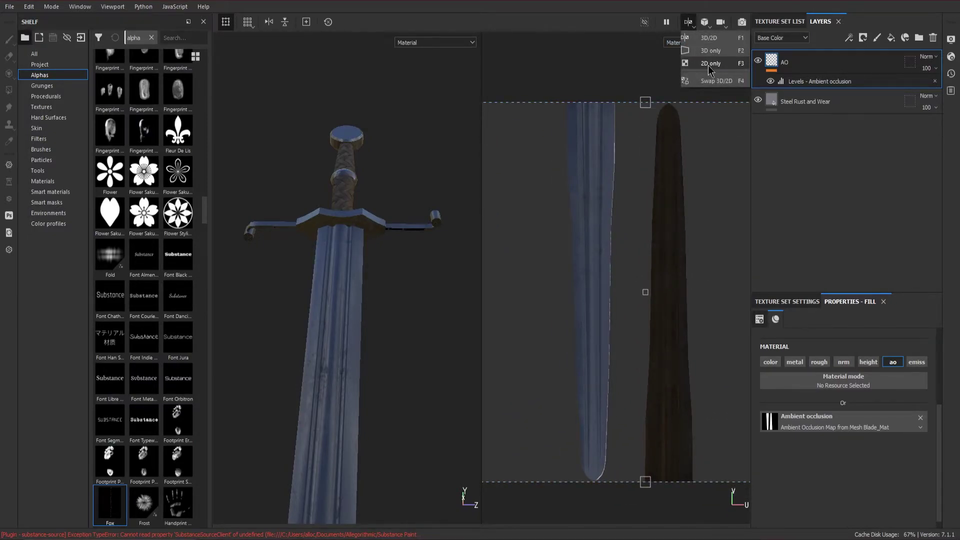
{"action": "left_click", "coordinate": [710, 63]}
{"action": "scroll", "coordinate": [559, 144], "scroll_direction": "up", "scroll_amount": 3}
{"action": "scroll", "coordinate": [619, 215], "scroll_direction": "down", "scroll_amount": 1}
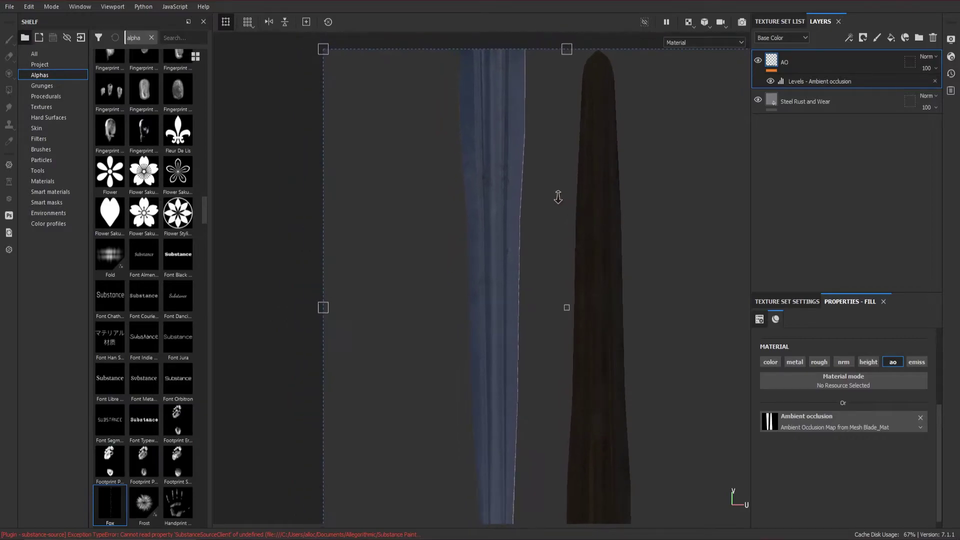
{"action": "scroll", "coordinate": [541, 185], "scroll_direction": "down", "scroll_amount": 2}
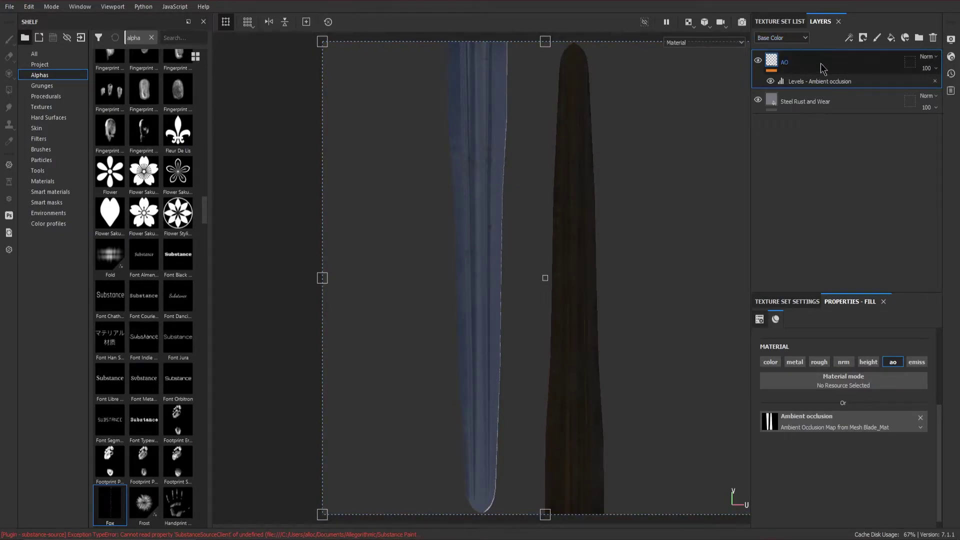
Add a fill layer directly above Blade_Mat's Steel Rust and Wear layer and leave only its emiss channel enabled
{"action": "left_click", "coordinate": [847, 104]}
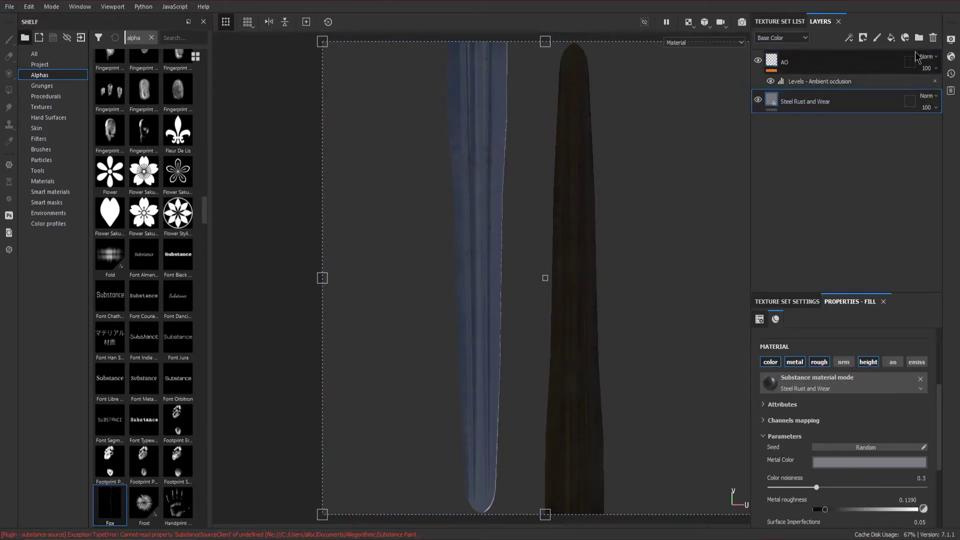
{"action": "left_click", "coordinate": [891, 37]}
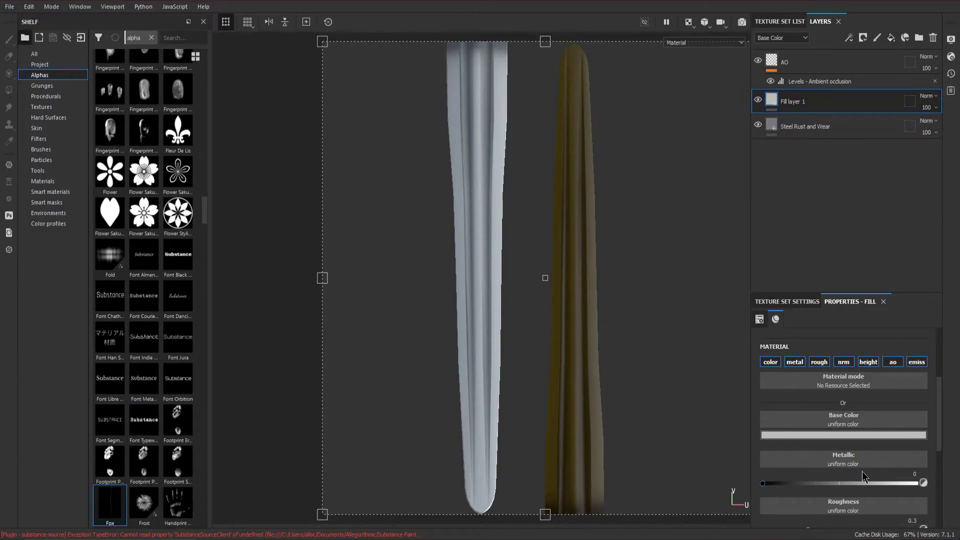
{"action": "left_click", "coordinate": [771, 361]}
{"action": "left_click", "coordinate": [794, 362]}
{"action": "left_click", "coordinate": [818, 362]}
{"action": "left_click", "coordinate": [844, 362]}
{"action": "left_click", "coordinate": [865, 363]}
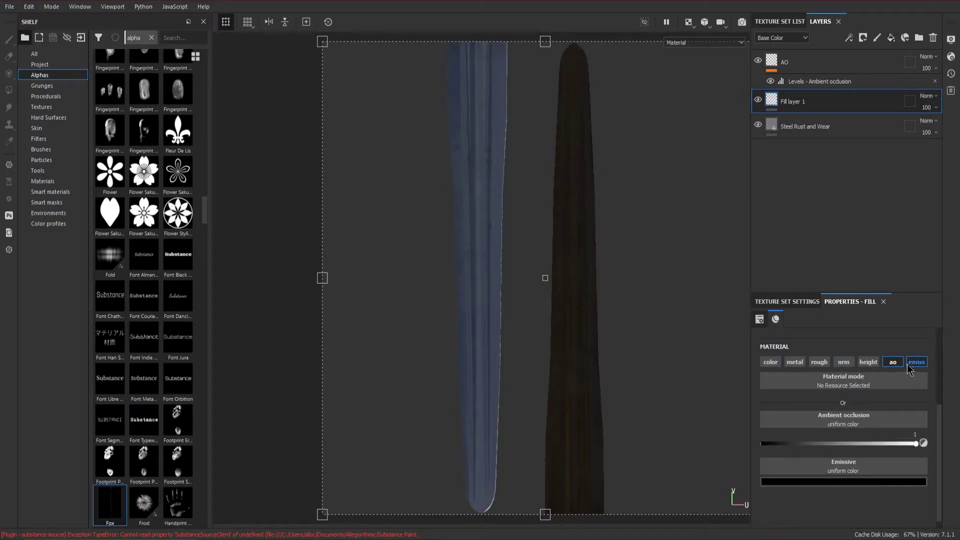
{"action": "left_click", "coordinate": [892, 361]}
Set Fill layer 1's Emissive color to bright red and give the layer a black mask
{"action": "left_click", "coordinate": [907, 436]}
{"action": "left_click_drag", "start_coordinate": [890, 353], "coordinate": [894, 333]}
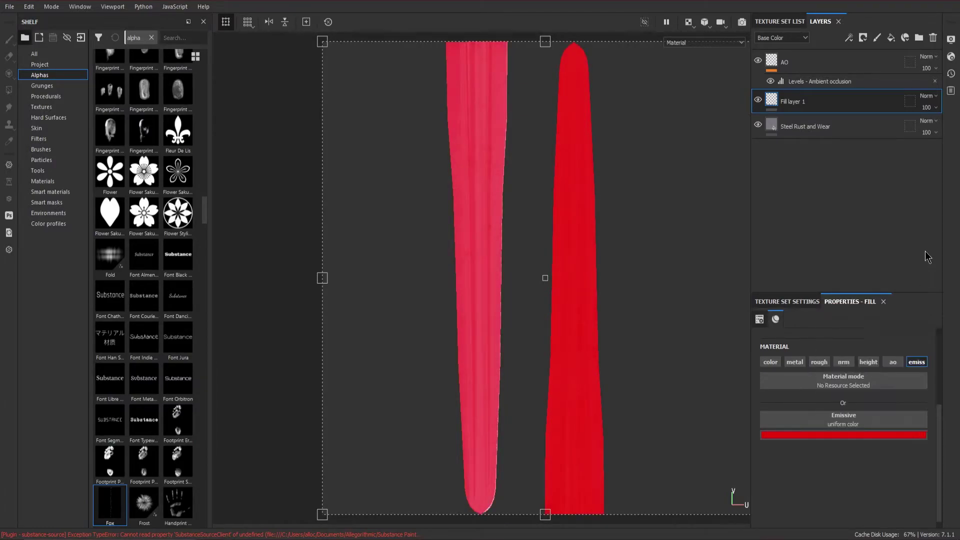
{"action": "right_click", "coordinate": [800, 103]}
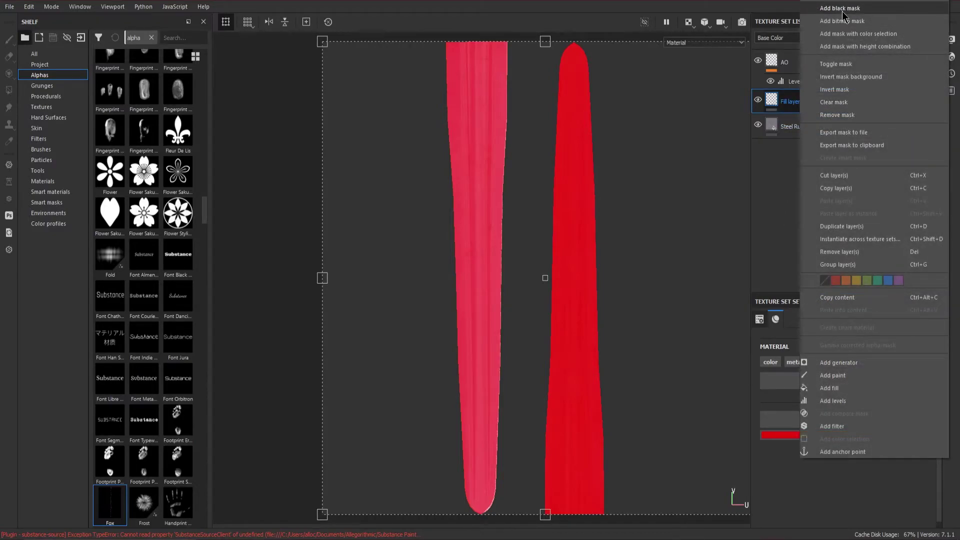
{"action": "left_click", "coordinate": [842, 10]}
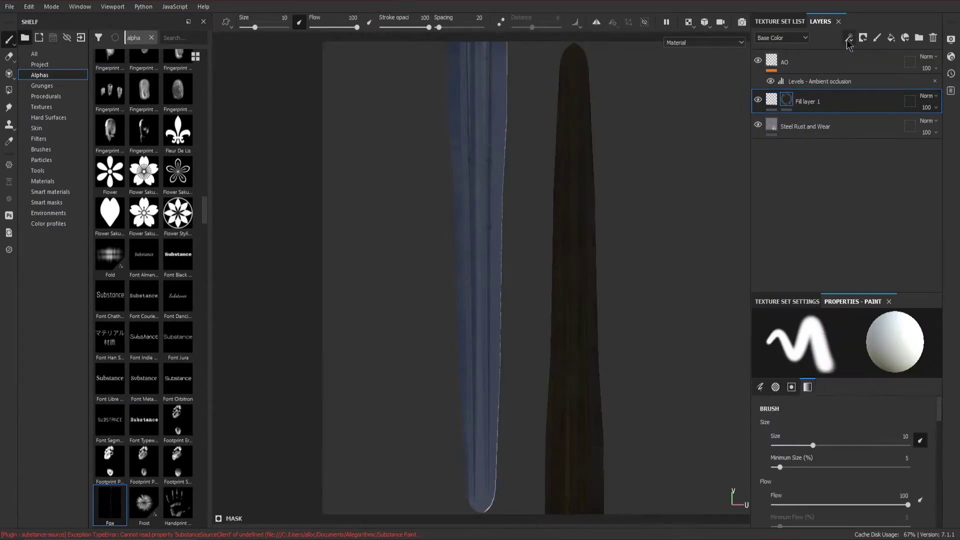
Choose the Basic Hard brush for painting the mask and locate the Fox alpha in the shelf
{"action": "left_click", "coordinate": [44, 150]}
{"action": "left_click", "coordinate": [110, 192]}
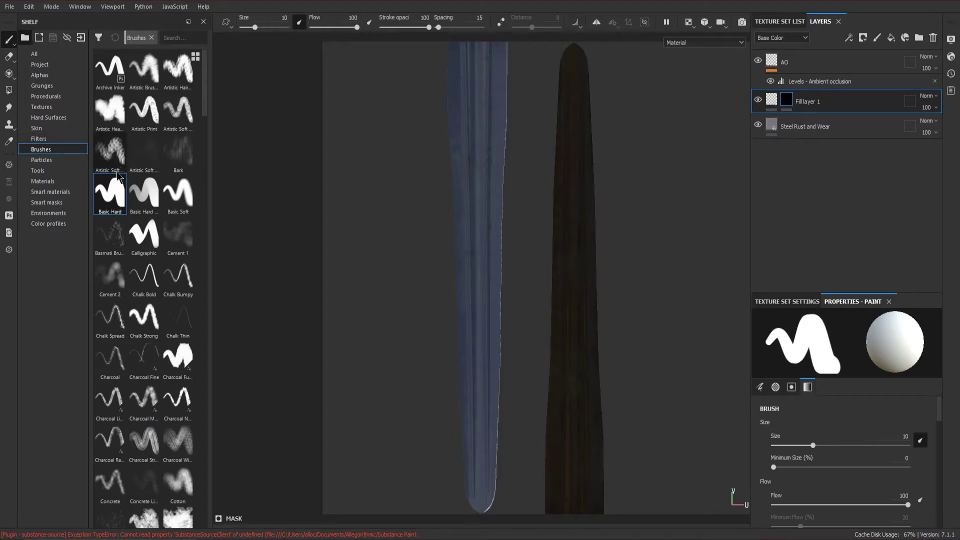
{"action": "left_click", "coordinate": [39, 75]}
{"action": "scroll", "coordinate": [167, 292], "scroll_direction": "down", "scroll_amount": 3}
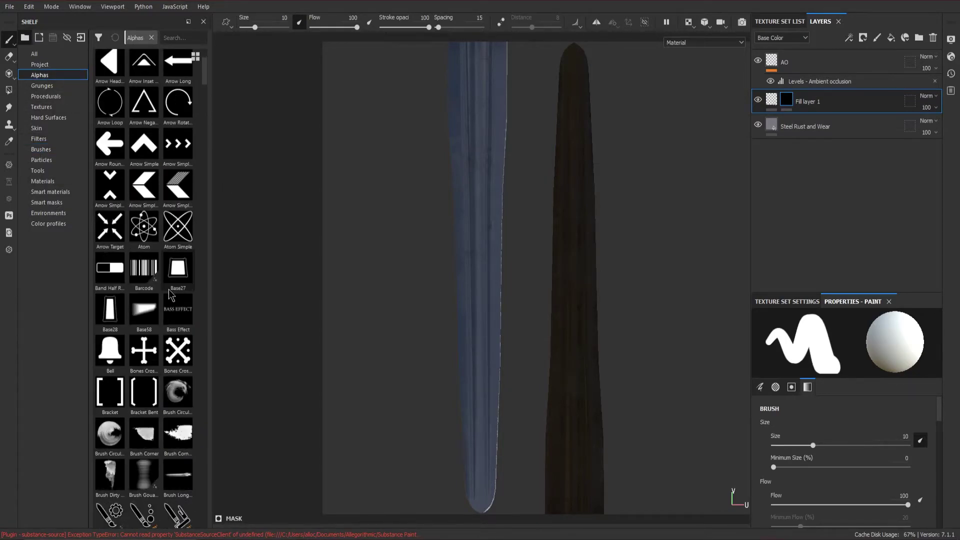
{"action": "scroll", "coordinate": [207, 79], "scroll_direction": "up", "scroll_amount": 1}
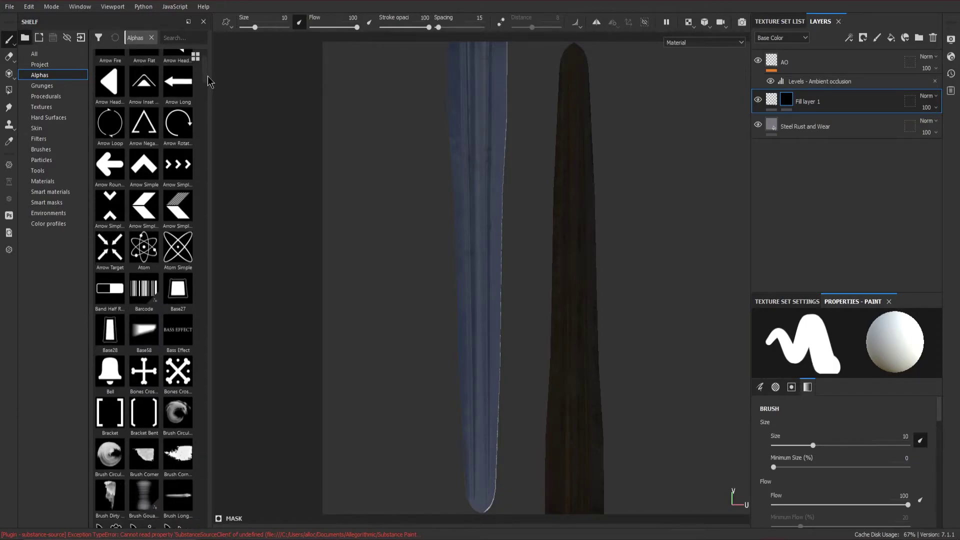
{"action": "left_click_drag", "start_coordinate": [207, 78], "coordinate": [211, 215]}
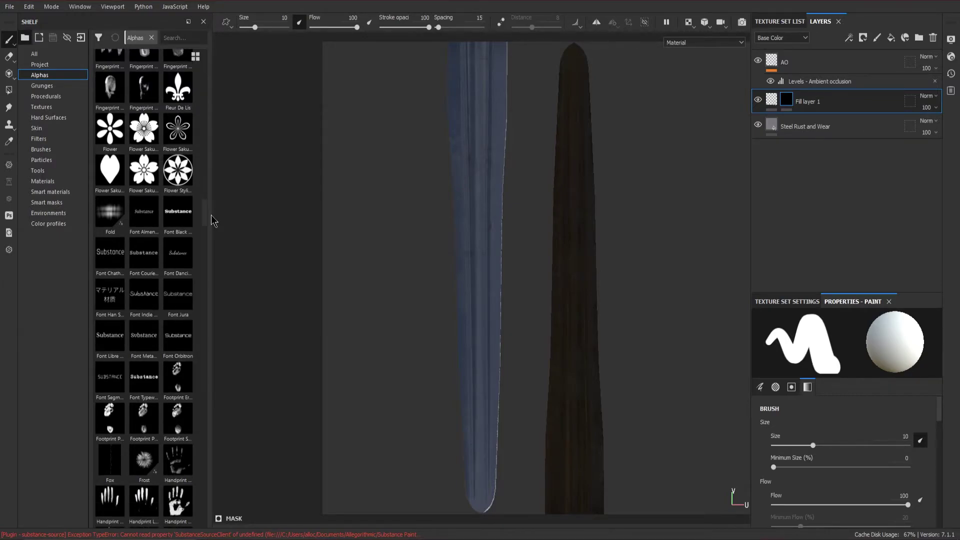
Set the brush's alignment to UV and its size space to Texture
{"action": "scroll", "coordinate": [830, 456], "scroll_direction": "down", "scroll_amount": 6}
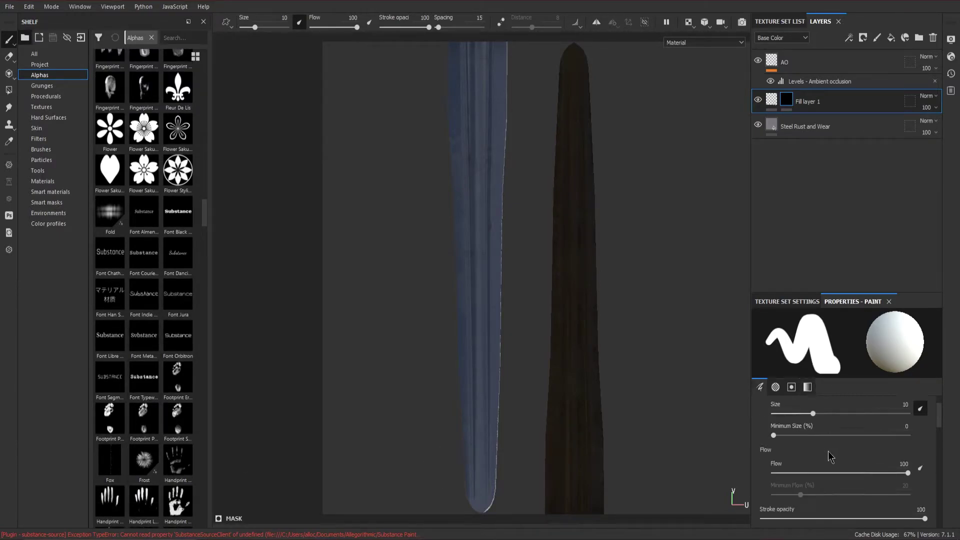
{"action": "scroll", "coordinate": [830, 456], "scroll_direction": "down", "scroll_amount": 3}
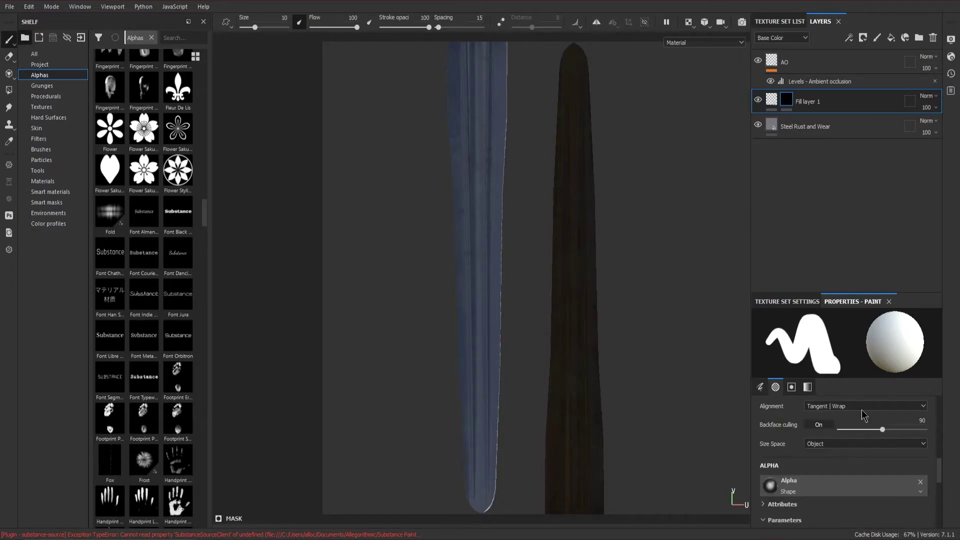
{"action": "left_click", "coordinate": [855, 405]}
{"action": "left_click", "coordinate": [839, 428]}
{"action": "left_click", "coordinate": [840, 437]}
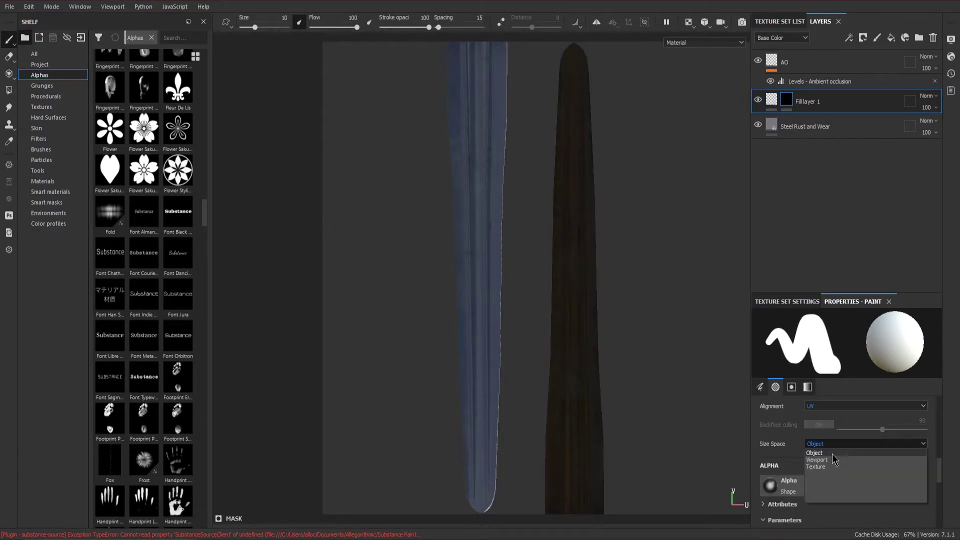
{"action": "left_click", "coordinate": [834, 472]}
Load the Fox alpha as the brush stencil, fit the blade to its lettering and reduce the brush size to 5.58
{"action": "scroll", "coordinate": [837, 457], "scroll_direction": "down", "scroll_amount": 2}
{"action": "scroll", "coordinate": [837, 457], "scroll_direction": "down", "scroll_amount": 2}
{"action": "scroll", "coordinate": [835, 456], "scroll_direction": "down", "scroll_amount": 1}
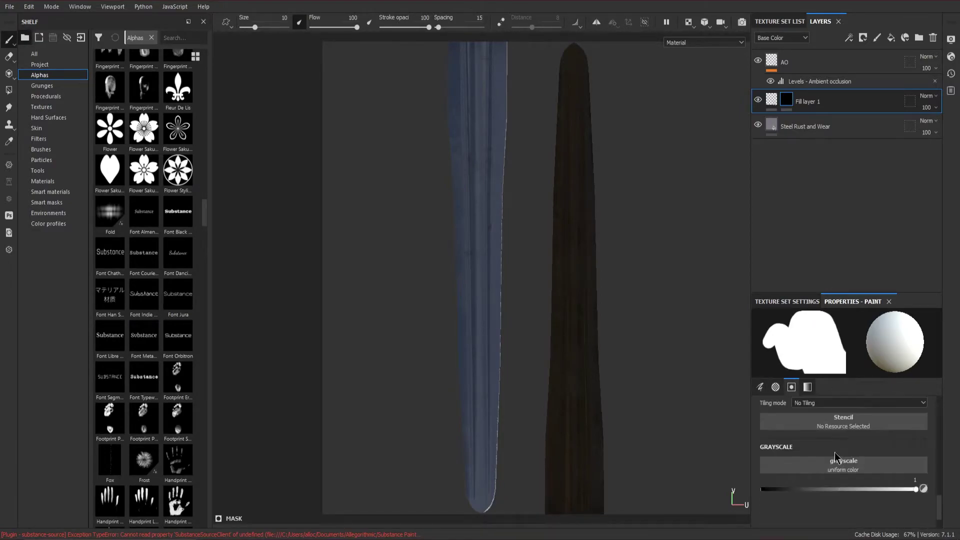
{"action": "mouse_move", "coordinate": [110, 461]}
{"action": "left_mouse_down"}
{"action": "mouse_move", "coordinate": [706, 445]}
{"action": "mouse_move", "coordinate": [776, 425]}
{"action": "left_mouse_up"}
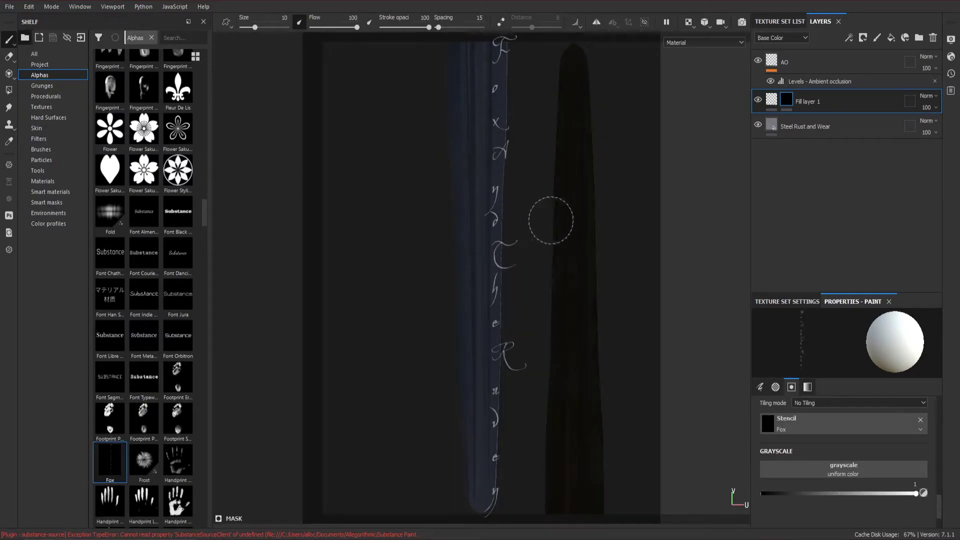
{"action": "scroll", "coordinate": [538, 216], "scroll_direction": "up", "scroll_amount": 2}
{"action": "right_click_drag", "start_coordinate": [538, 217], "coordinate": [491, 148], "text": "ctrl"}
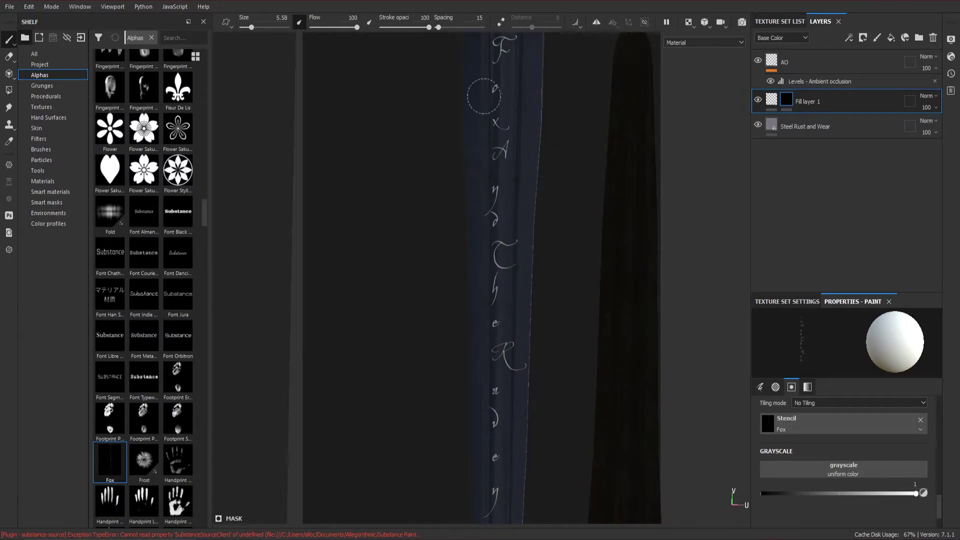
Reduce the brush size to 3.11 and paint "Fox" and the following "A" through the stencil onto the blade's mask
{"action": "mouse_move", "coordinate": [502, 54]}
{"action": "left_mouse_down"}
{"action": "mouse_move", "coordinate": [509, 50]}
{"action": "mouse_move", "coordinate": [500, 47]}
{"action": "left_mouse_up"}
{"action": "left_click_drag", "start_coordinate": [495, 90], "coordinate": [507, 148]}
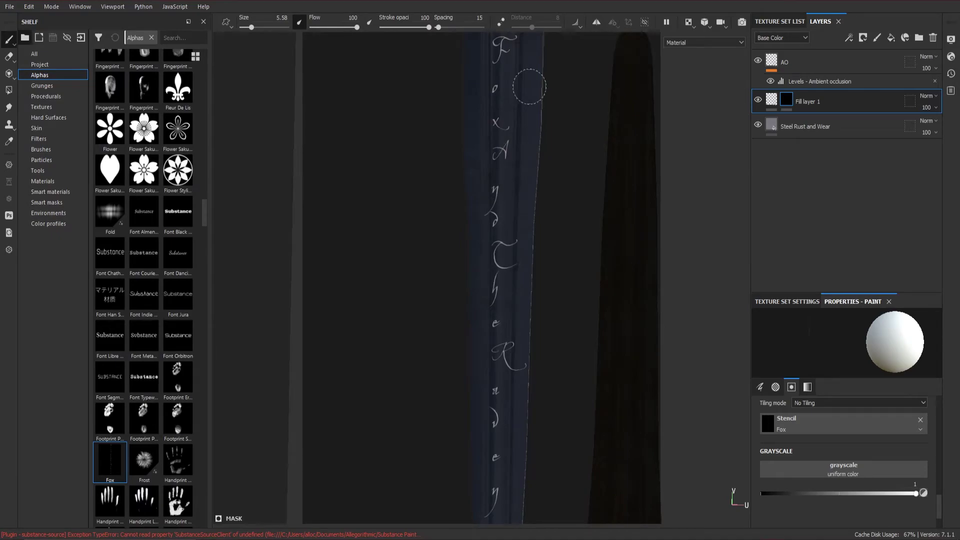
{"action": "right_click_drag", "start_coordinate": [529, 86], "coordinate": [517, 86], "text": "ctrl"}
{"action": "left_click_drag", "start_coordinate": [501, 55], "coordinate": [505, 53]}
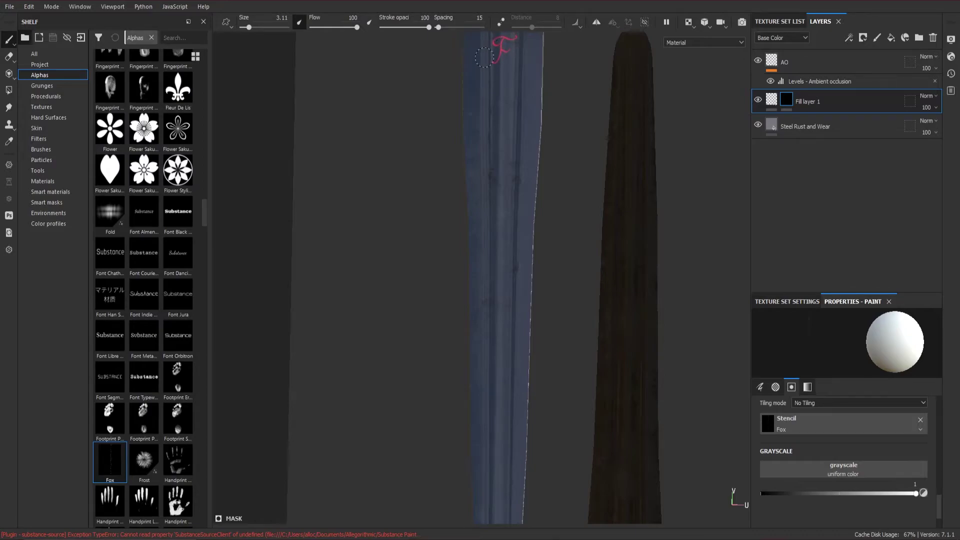
{"action": "key", "text": "s"}
{"action": "left_click_drag", "start_coordinate": [516, 81], "coordinate": [485, 104]}
{"action": "key", "text": "s"}
{"action": "key", "text": "s"}
{"action": "key", "text": "s"}
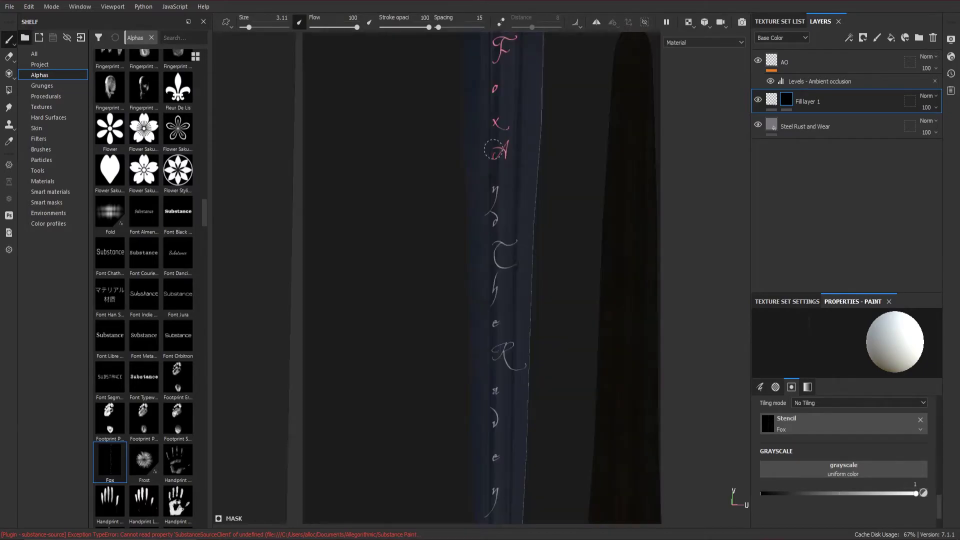
Paint the rest of the word "And" and the whole word "The" through the stencil down the blade
{"action": "left_click_drag", "start_coordinate": [504, 186], "coordinate": [501, 189]}
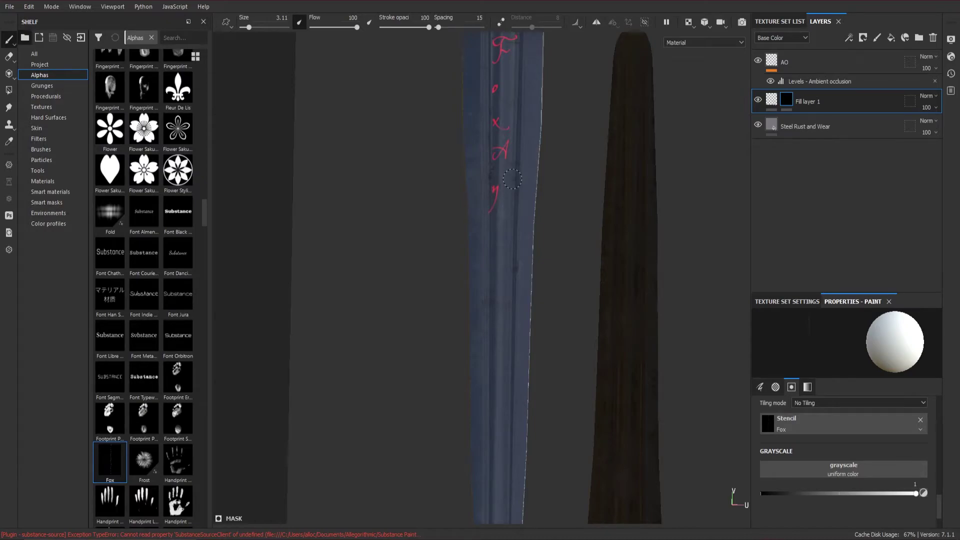
{"action": "key", "text": "s"}
{"action": "left_click_drag", "start_coordinate": [513, 211], "coordinate": [487, 223]}
{"action": "key", "text": "s"}
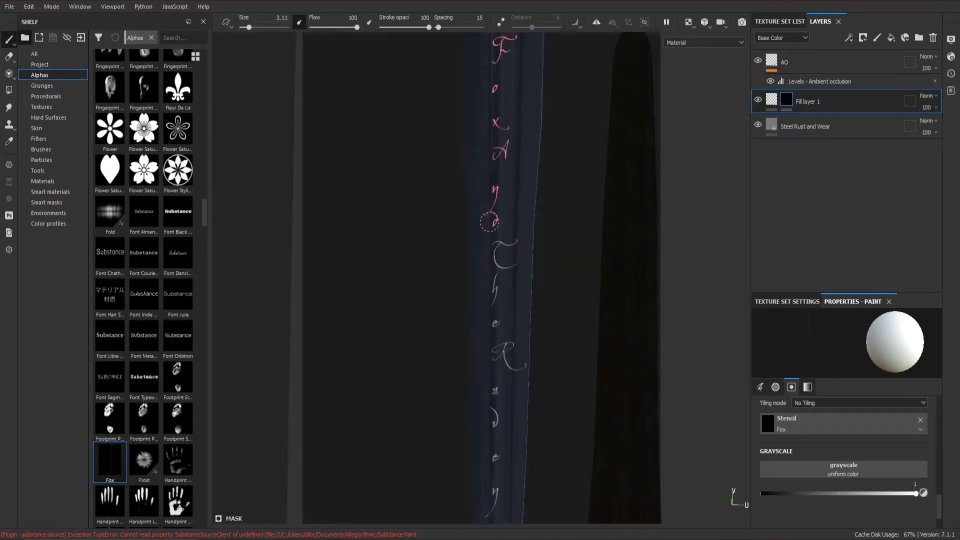
{"action": "left_click_drag", "start_coordinate": [515, 243], "coordinate": [489, 258]}
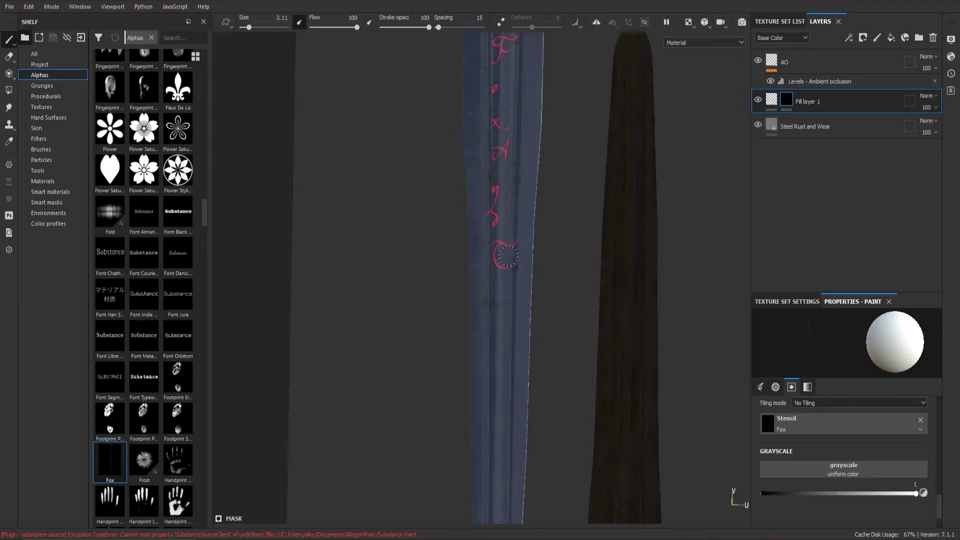
{"action": "left_click_drag", "start_coordinate": [510, 263], "coordinate": [491, 288]}
{"action": "key", "text": "s"}
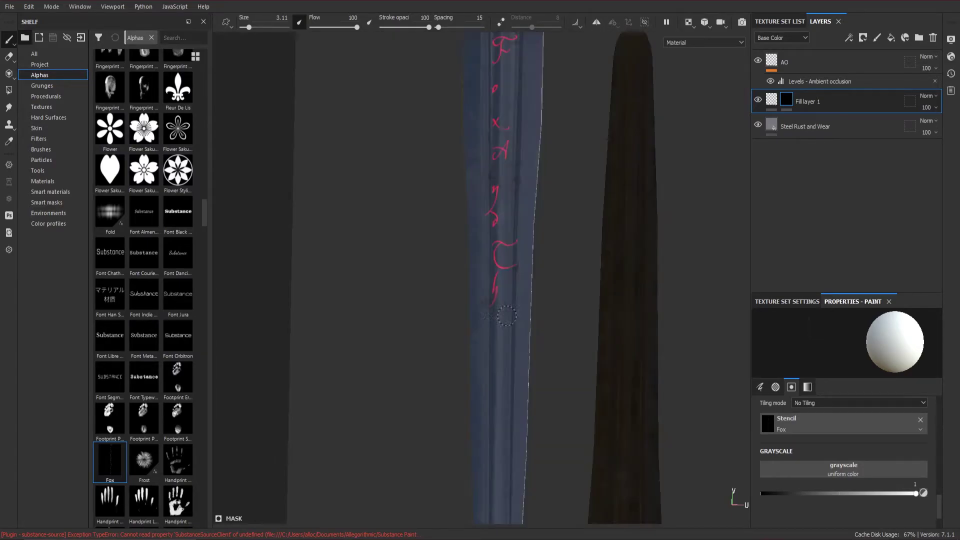
{"action": "left_click_drag", "start_coordinate": [499, 321], "coordinate": [478, 327]}
{"action": "key", "text": "s"}
Paint the final letter of "The" and all remaining letters of the inscription through the stencil down the blade
{"action": "left_click_drag", "start_coordinate": [490, 346], "coordinate": [527, 343]}
{"action": "key", "text": "s"}
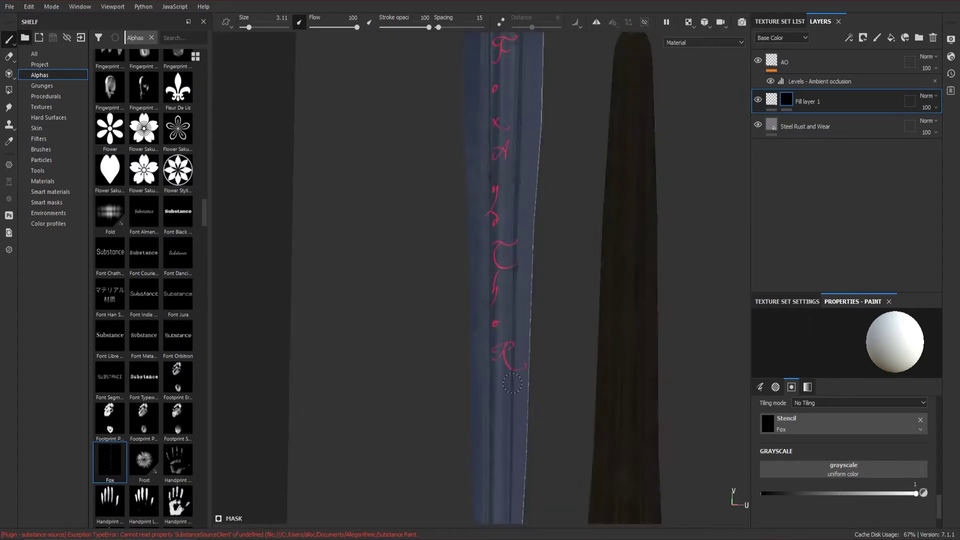
{"action": "left_click_drag", "start_coordinate": [512, 387], "coordinate": [473, 390]}
{"action": "key", "text": "s"}
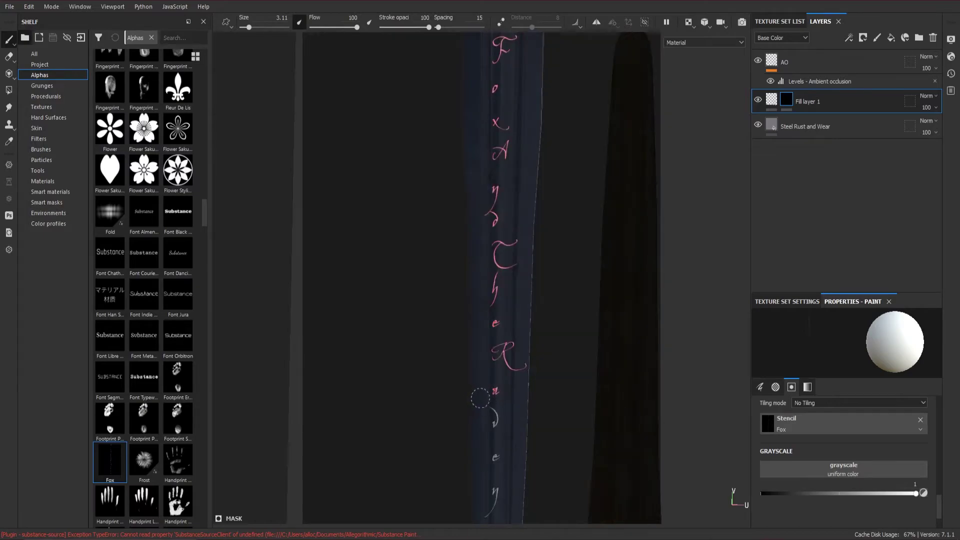
{"action": "left_click_drag", "start_coordinate": [512, 421], "coordinate": [491, 426]}
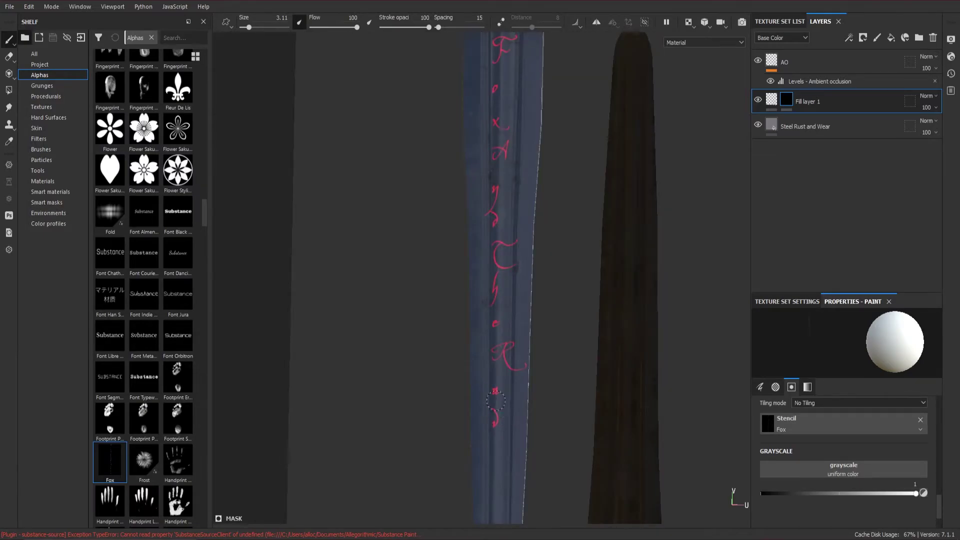
{"action": "key", "text": "s"}
{"action": "key", "text": "s"}
{"action": "key", "text": "s"}
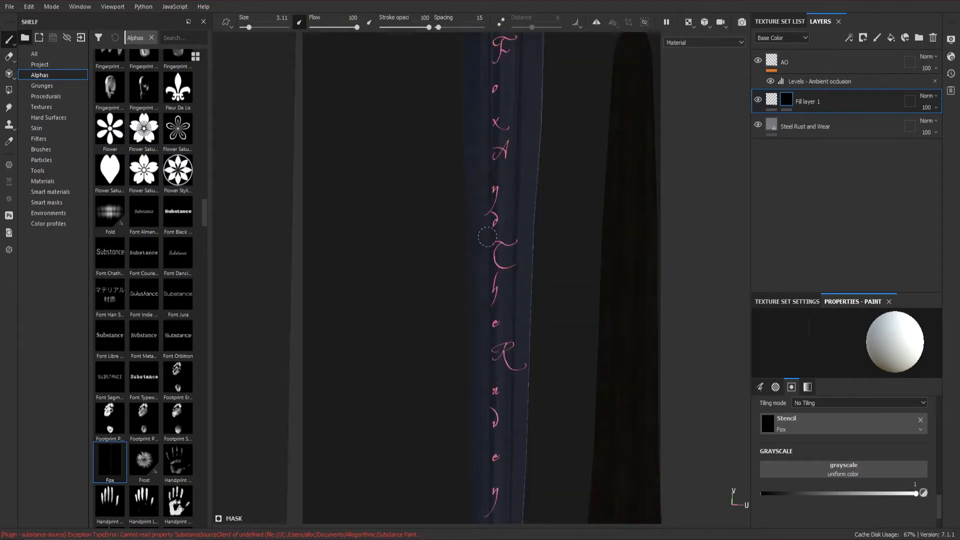
Remove the Fox stencil from the brush and show the whole sword in the 3D-only view
{"action": "left_click", "coordinate": [920, 419]}
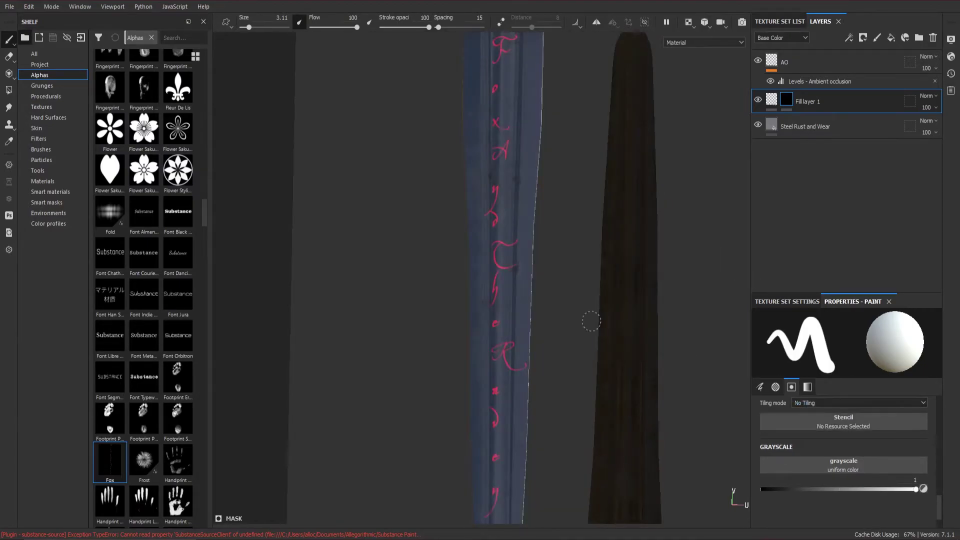
{"action": "key", "text": "f"}
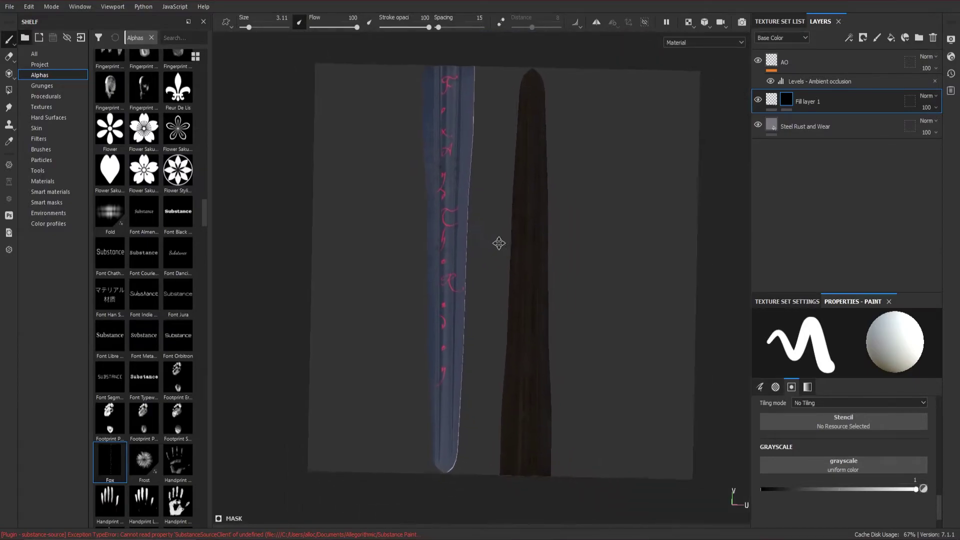
{"action": "left_click", "coordinate": [688, 22]}
{"action": "left_click", "coordinate": [710, 60]}
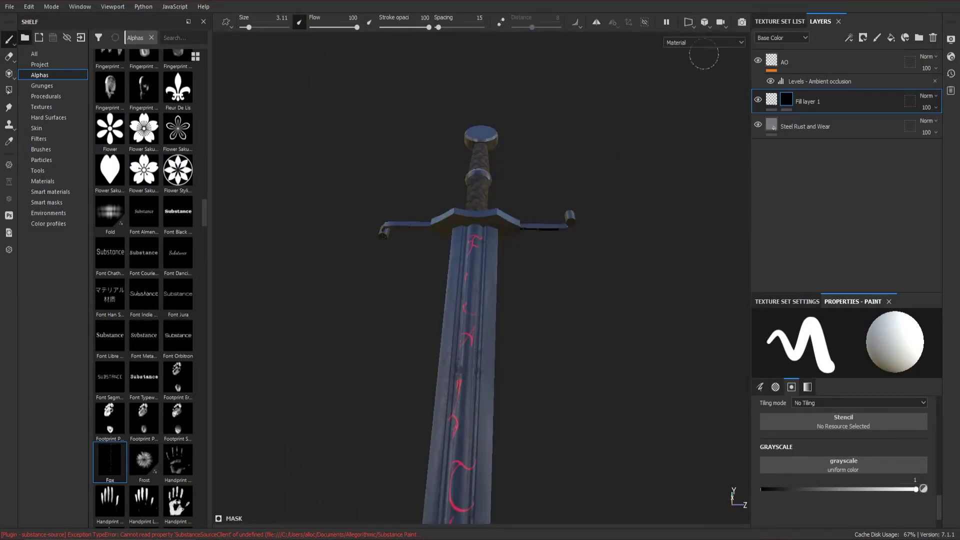
{"action": "left_click_drag", "start_coordinate": [599, 255], "coordinate": [521, 342], "text": "alt"}
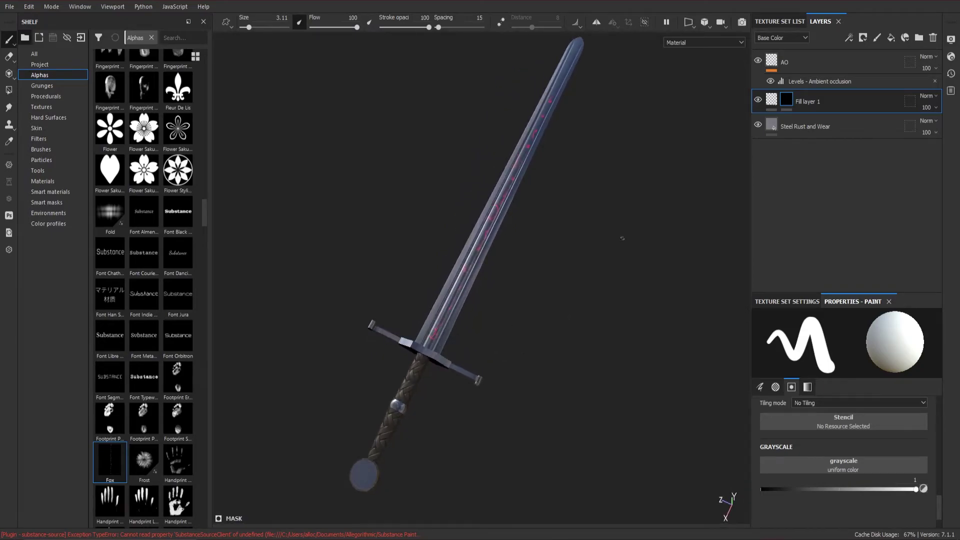
Enable shadows for the viewport environment, keeping the Lightweight computation mode
{"action": "left_click", "coordinate": [949, 57]}
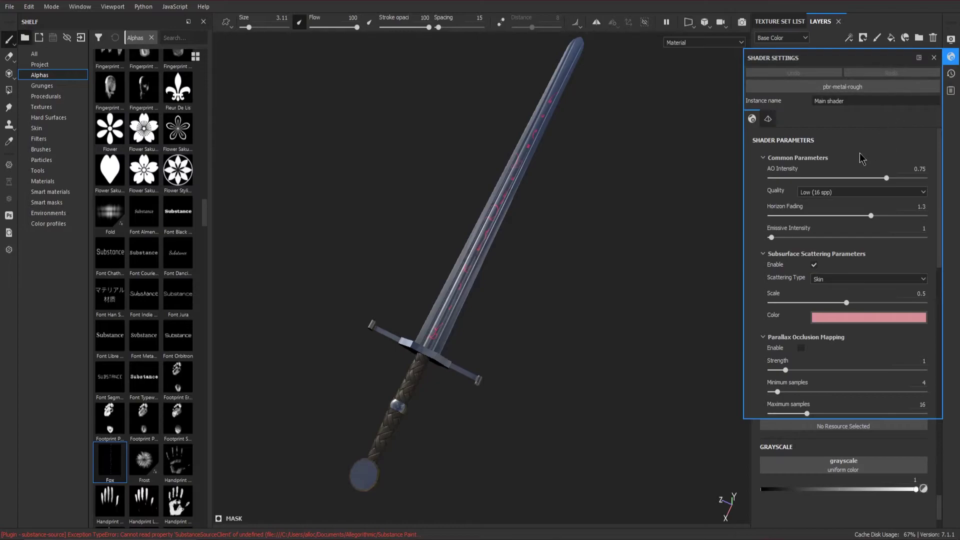
{"action": "scroll", "coordinate": [867, 157], "scroll_direction": "down", "scroll_amount": 8}
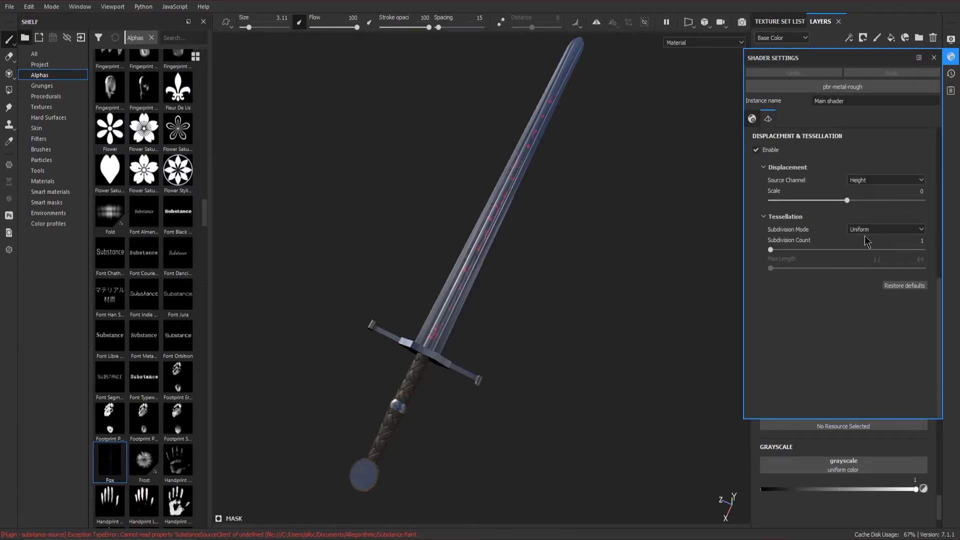
{"action": "left_click", "coordinate": [951, 39]}
{"action": "scroll", "coordinate": [825, 250], "scroll_direction": "down", "scroll_amount": 1}
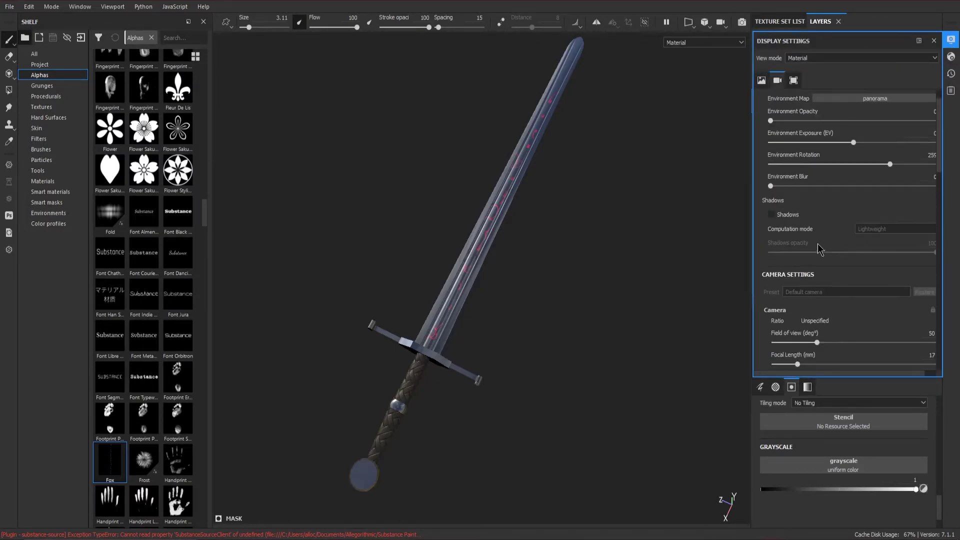
{"action": "left_click", "coordinate": [773, 215]}
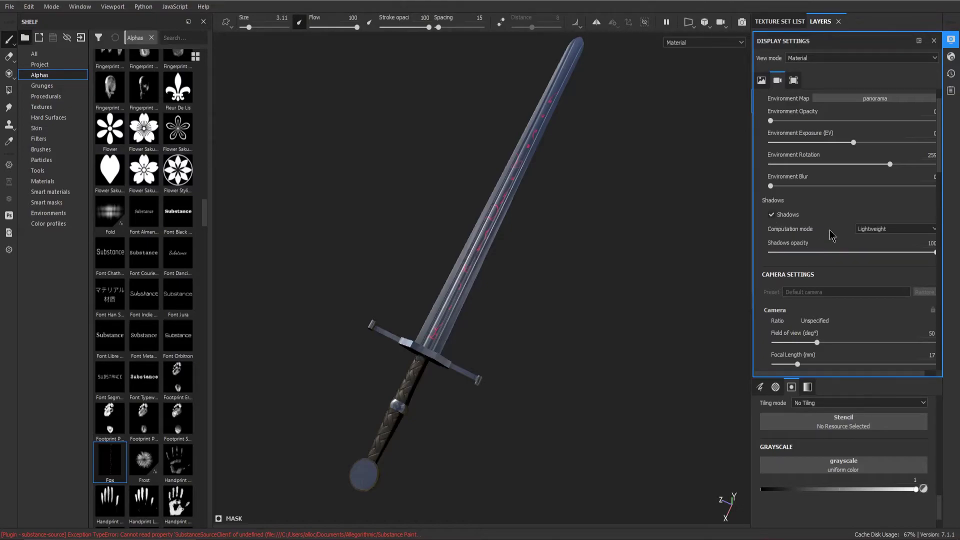
{"action": "scroll", "coordinate": [830, 231], "scroll_direction": "down", "scroll_amount": 1}
{"action": "scroll", "coordinate": [829, 230], "scroll_direction": "down", "scroll_amount": 5}
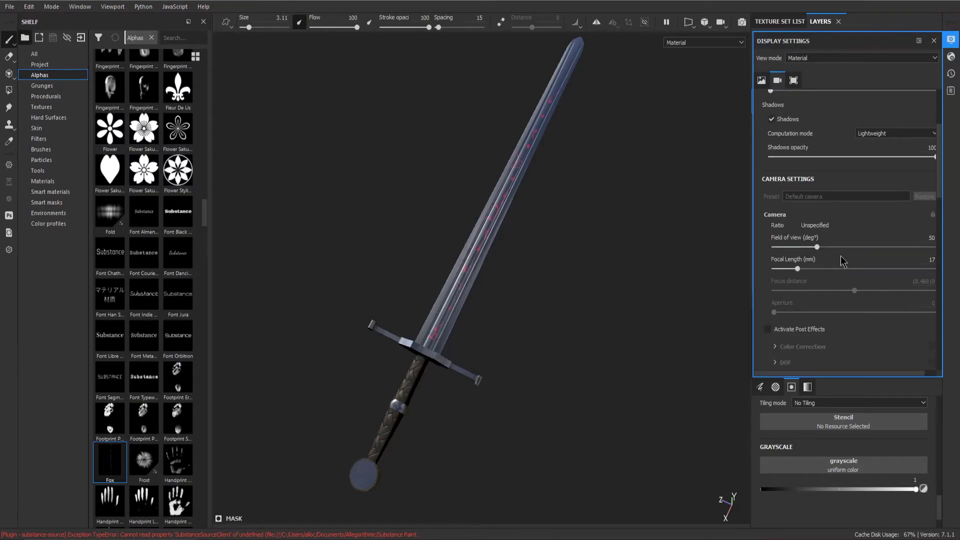
Activate the camera's post effects with Glare enabled, and activate temporal anti-aliasing
{"action": "left_click", "coordinate": [767, 233]}
{"action": "scroll", "coordinate": [850, 280], "scroll_direction": "down", "scroll_amount": 1}
{"action": "left_click", "coordinate": [931, 267]}
{"action": "scroll", "coordinate": [821, 280], "scroll_direction": "down", "scroll_amount": 3}
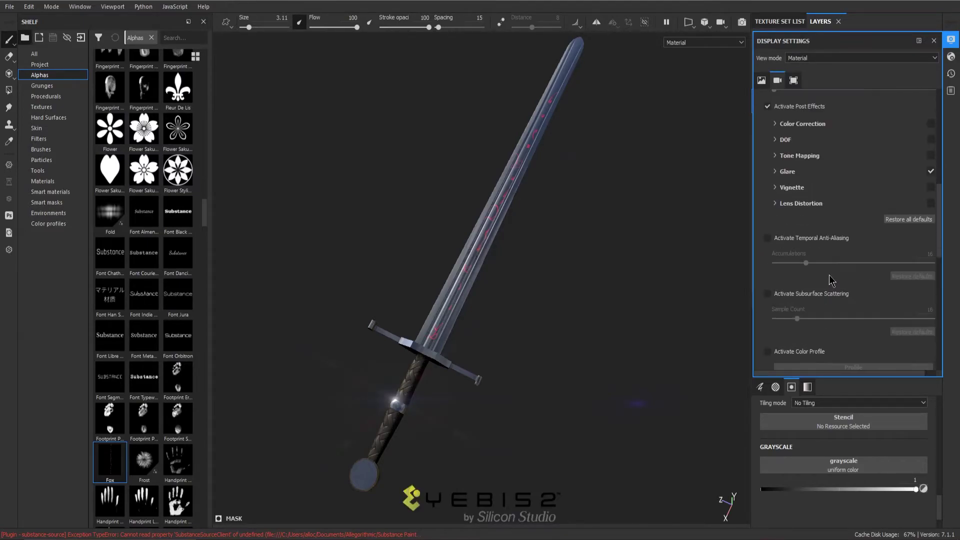
{"action": "left_click", "coordinate": [768, 239]}
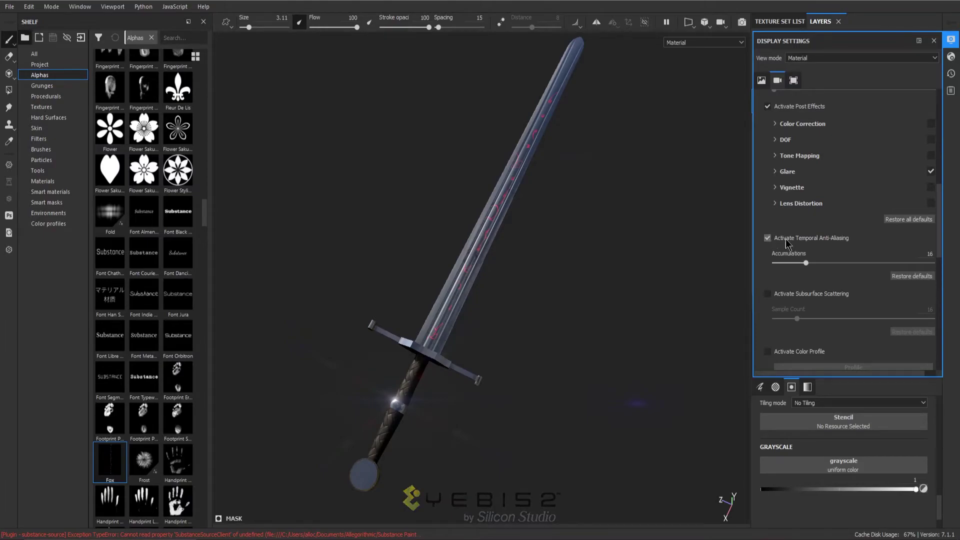
{"action": "scroll", "coordinate": [846, 245], "scroll_direction": "down", "scroll_amount": 2}
{"action": "left_click", "coordinate": [768, 231]}
{"action": "scroll", "coordinate": [852, 270], "scroll_direction": "down", "scroll_amount": 5}
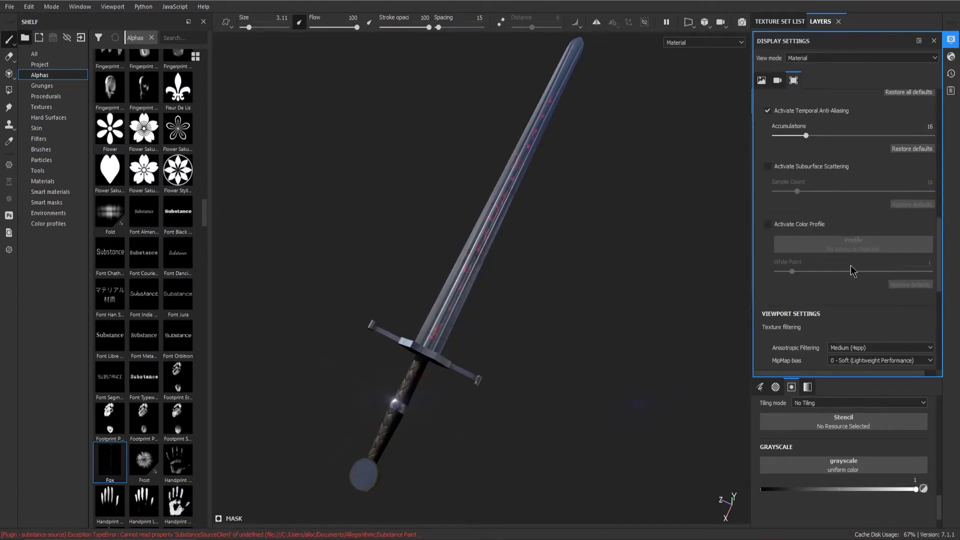
{"action": "scroll", "coordinate": [855, 280], "scroll_direction": "down", "scroll_amount": 5}
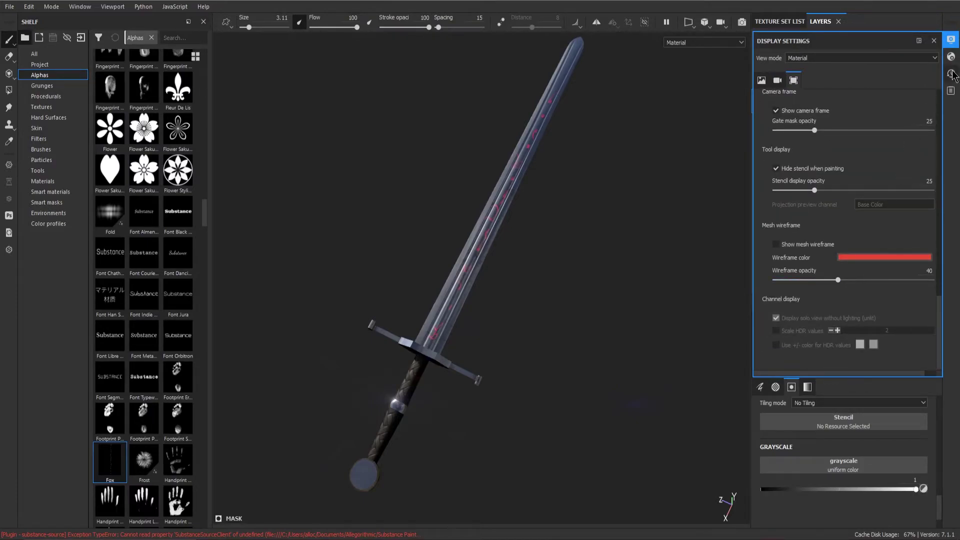
Raise the main shader's emissive intensity to 20.45 to strengthen the inscription's glow
{"action": "left_click", "coordinate": [951, 57]}
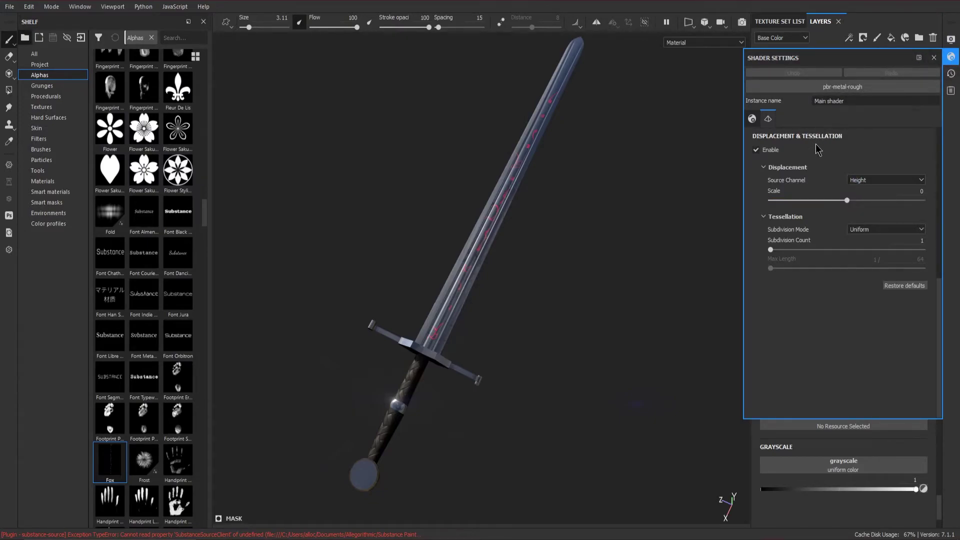
{"action": "left_click", "coordinate": [752, 119]}
{"action": "left_click_drag", "start_coordinate": [772, 233], "coordinate": [795, 234]}
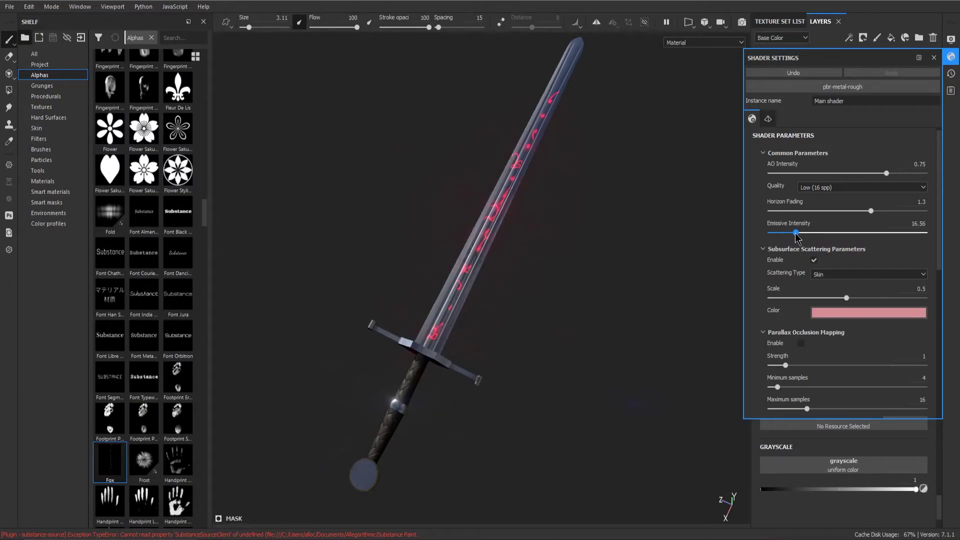
{"action": "mouse_move", "coordinate": [795, 234]}
{"action": "left_mouse_down"}
{"action": "mouse_move", "coordinate": [810, 234]}
{"action": "mouse_move", "coordinate": [801, 233]}
{"action": "left_mouse_up"}
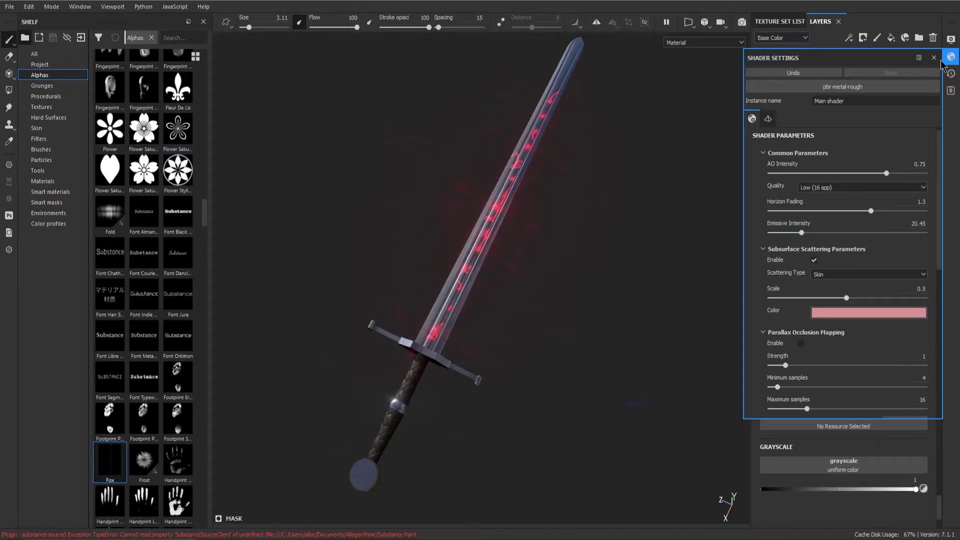
Set the Glare effect's luminance to 1.64 and inspect the glowing inscription along the blade
{"action": "left_click", "coordinate": [952, 39]}
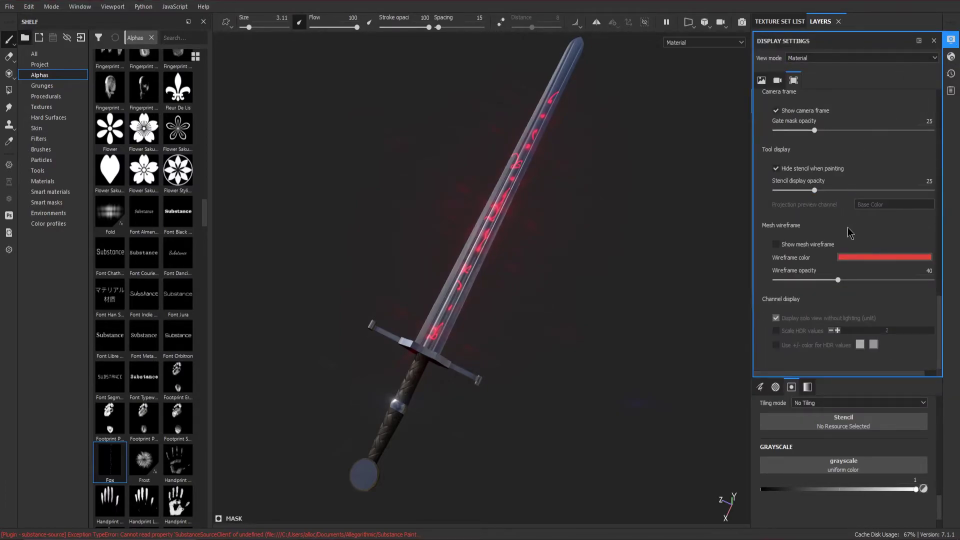
{"action": "scroll", "coordinate": [845, 152], "scroll_direction": "up", "scroll_amount": 10}
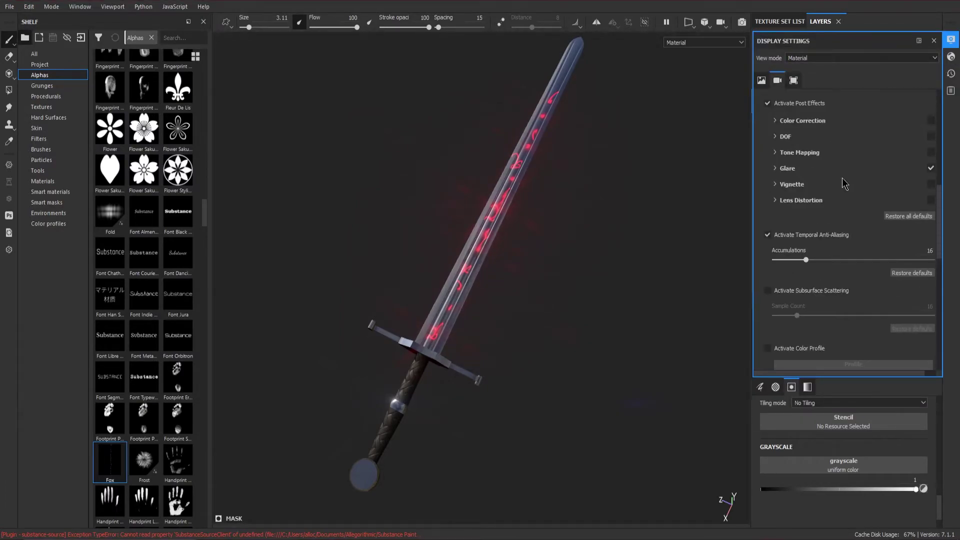
{"action": "left_click", "coordinate": [775, 170]}
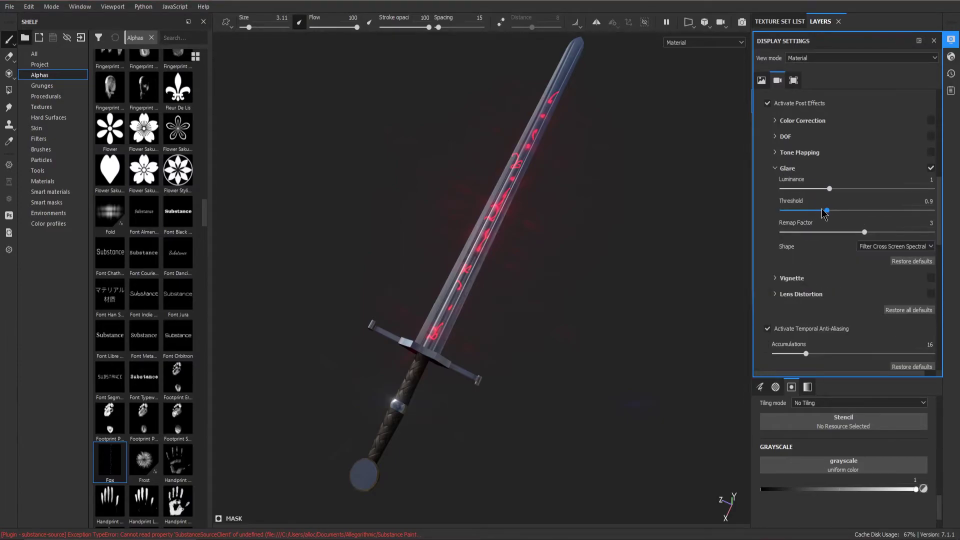
{"action": "mouse_move", "coordinate": [833, 192]}
{"action": "left_mouse_down"}
{"action": "mouse_move", "coordinate": [862, 193]}
{"action": "mouse_move", "coordinate": [842, 192]}
{"action": "left_mouse_up"}
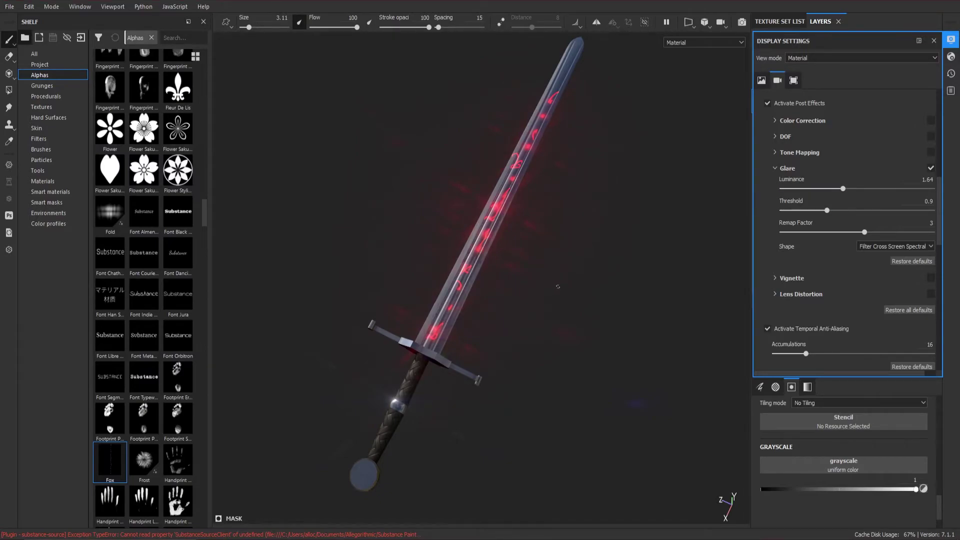
{"action": "left_click_drag", "start_coordinate": [491, 350], "coordinate": [499, 198], "text": "alt"}
{"action": "left_click_drag", "start_coordinate": [545, 289], "coordinate": [579, 270], "text": "alt"}
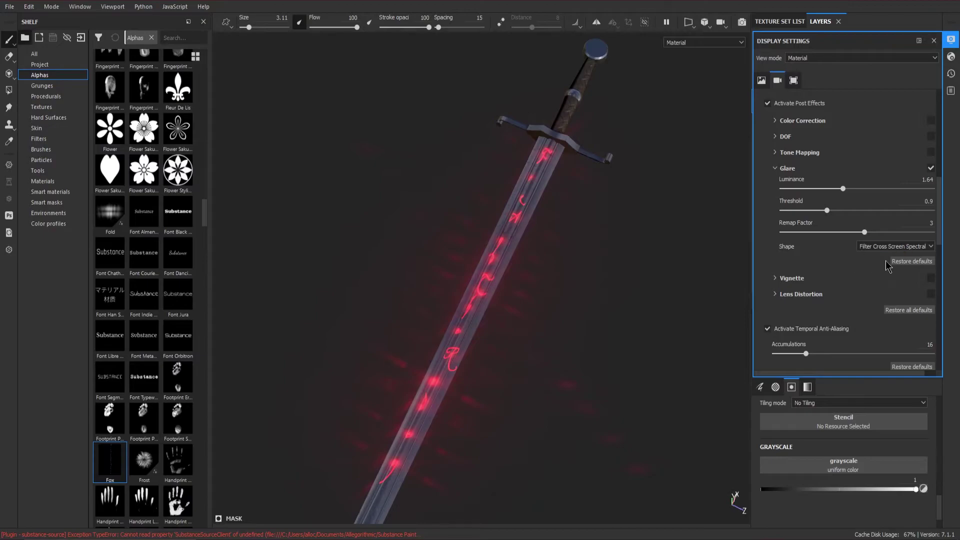
Try the Bloom, Lens Flare, Standard and After Image shapes for the Glare effect
{"action": "left_click", "coordinate": [923, 247]}
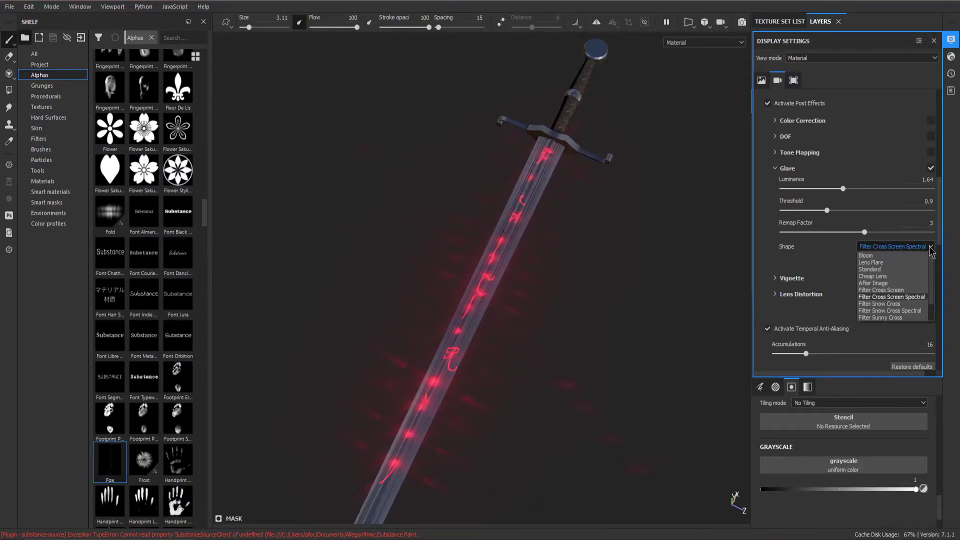
{"action": "left_click", "coordinate": [886, 253]}
{"action": "left_click", "coordinate": [892, 247]}
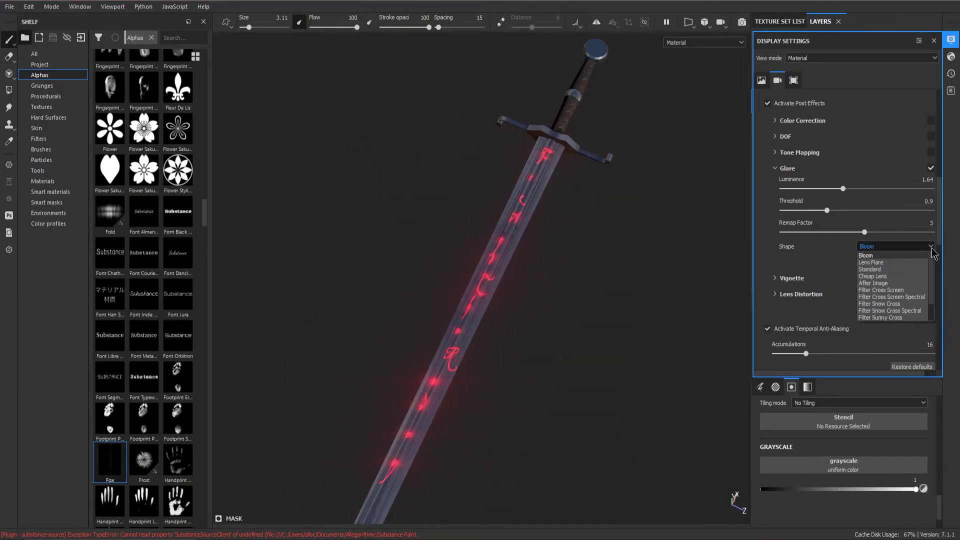
{"action": "left_click", "coordinate": [894, 263]}
{"action": "left_click", "coordinate": [931, 247]}
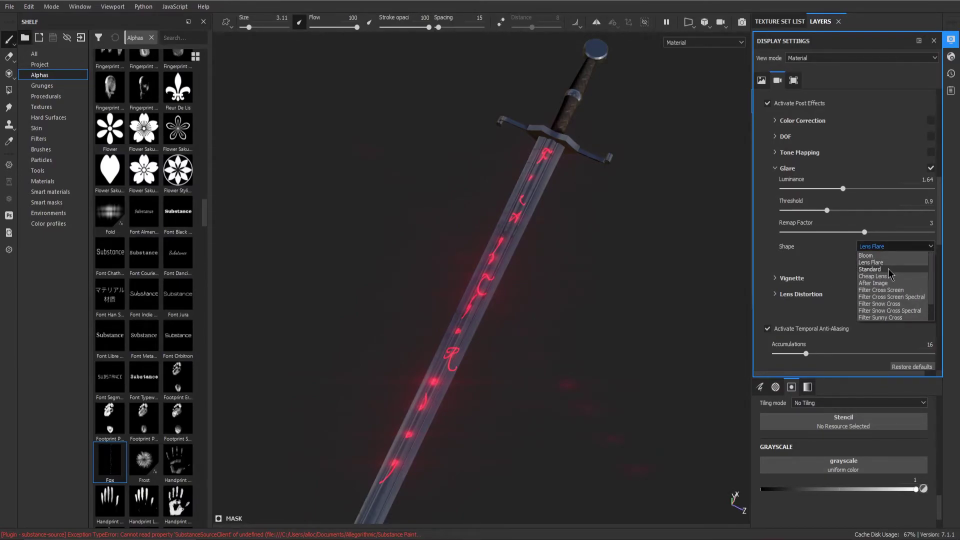
{"action": "left_click", "coordinate": [888, 269]}
{"action": "left_click", "coordinate": [929, 247]}
{"action": "left_click", "coordinate": [919, 269]}
{"action": "left_click", "coordinate": [930, 248]}
{"action": "left_click", "coordinate": [884, 281]}
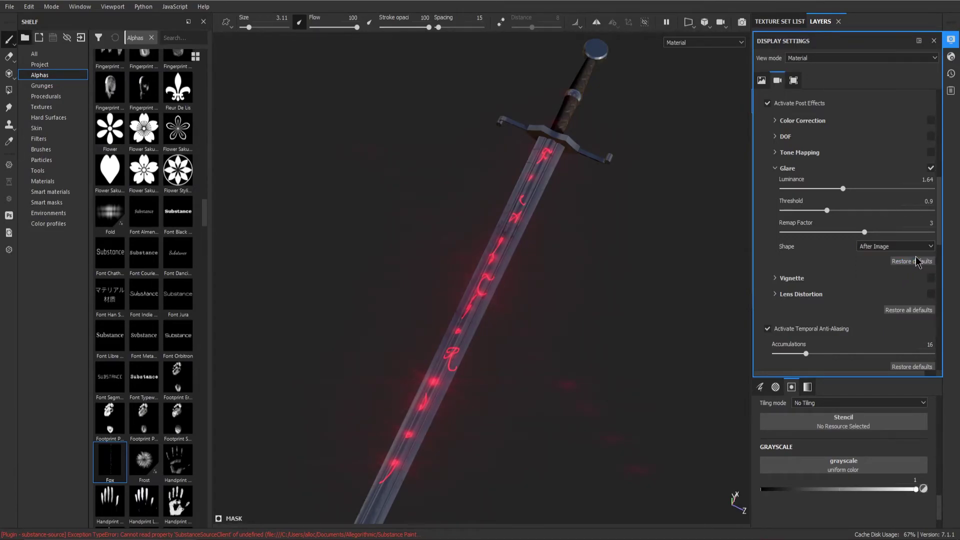
Try the Filter Cross Screen, Filter Cross Screen Spectral, Filter Snow Cross and Filter Snow Cross Spectral shapes for the Glare effect
{"action": "left_click", "coordinate": [929, 247]}
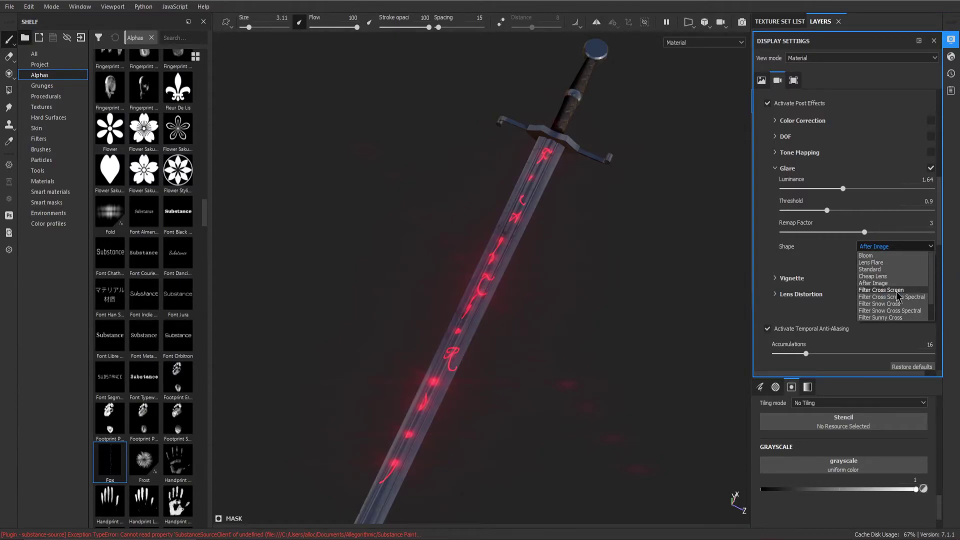
{"action": "left_click", "coordinate": [897, 291]}
{"action": "left_click", "coordinate": [930, 247]}
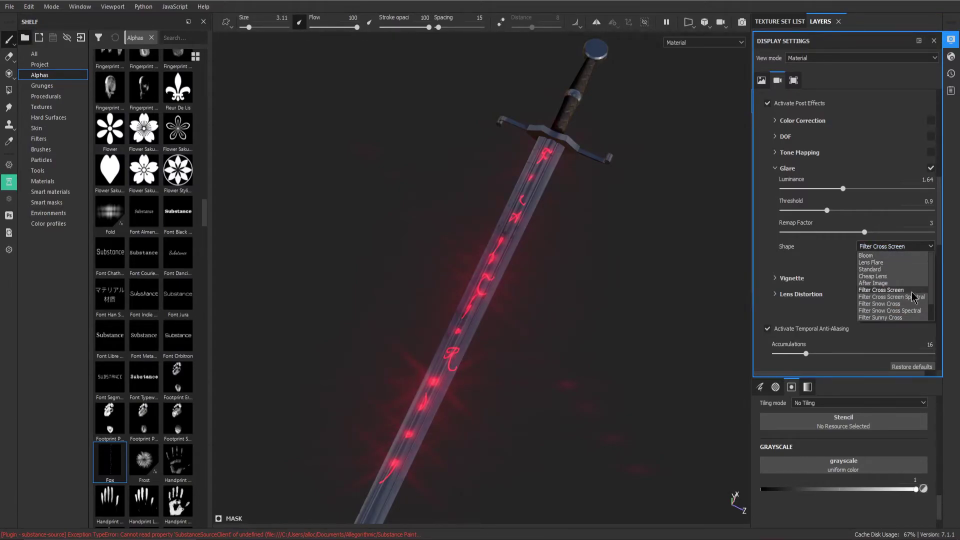
{"action": "left_click", "coordinate": [912, 297]}
{"action": "left_click", "coordinate": [927, 248]}
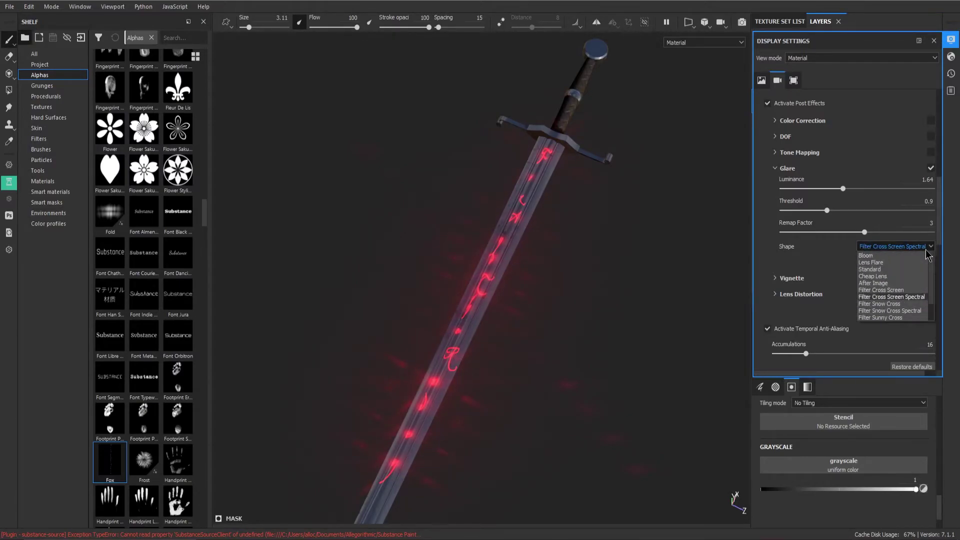
{"action": "left_click", "coordinate": [906, 304]}
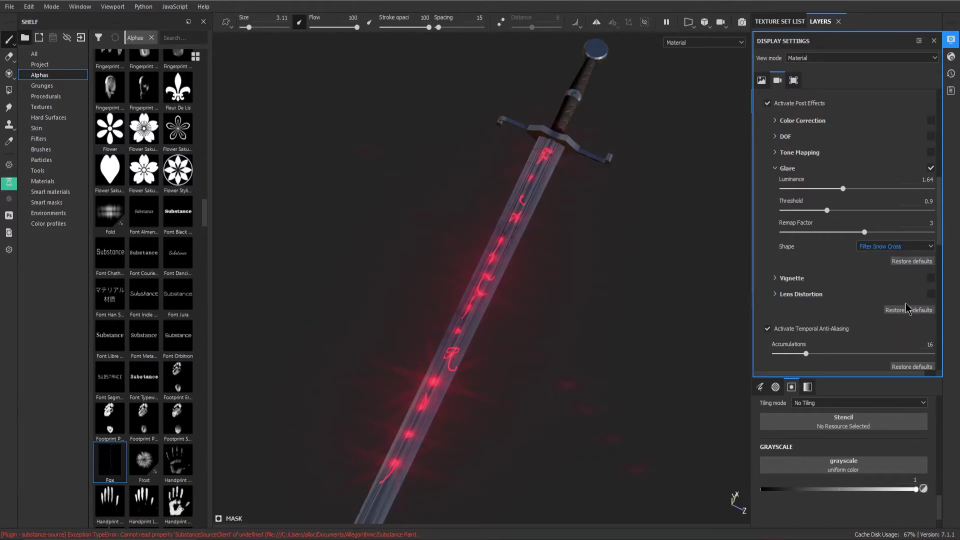
{"action": "left_click", "coordinate": [928, 247]}
{"action": "left_click", "coordinate": [909, 311]}
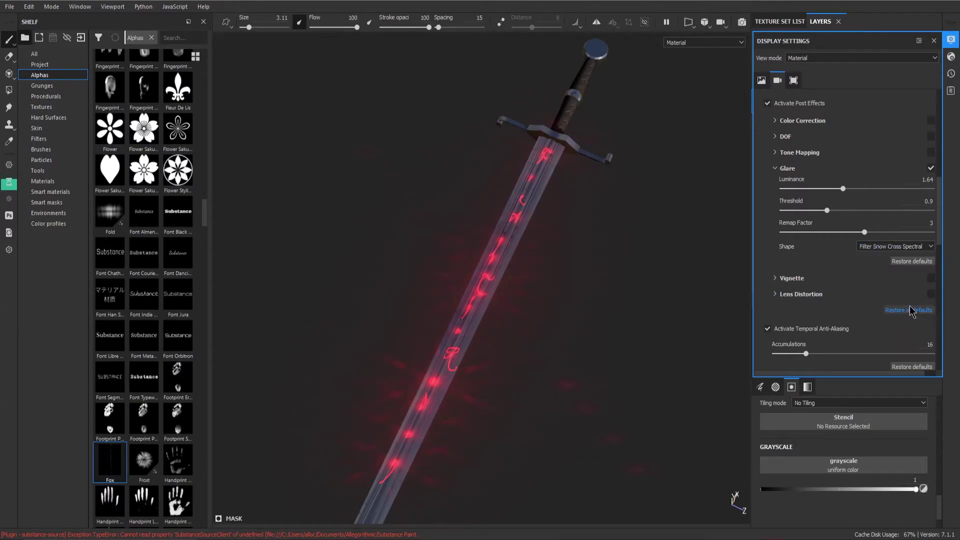
Try the Filter Sunny Cross, Filter Sunny Cross Spectral, Horizontal Streak and Vertical Streak shapes for the Glare effect
{"action": "left_click", "coordinate": [927, 247]}
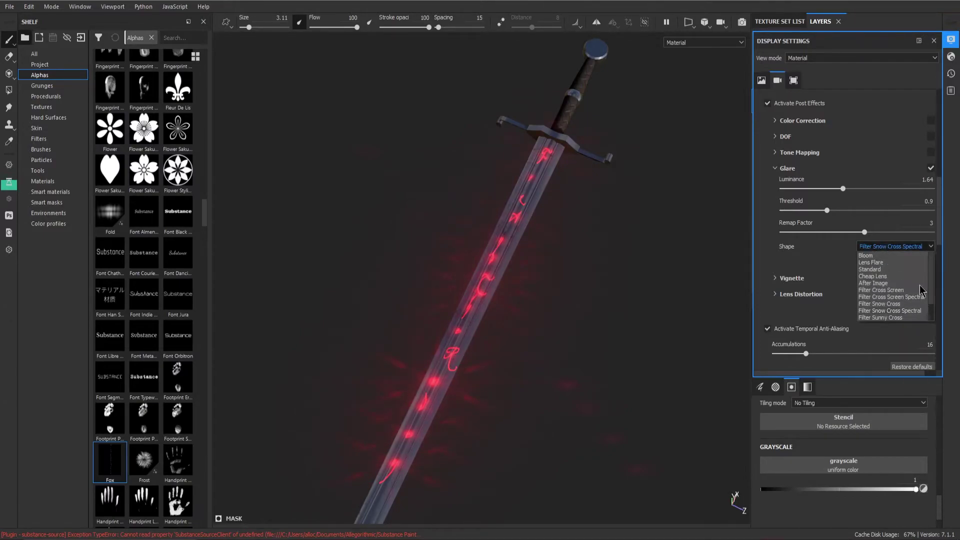
{"action": "left_click", "coordinate": [900, 318]}
{"action": "left_click", "coordinate": [897, 247]}
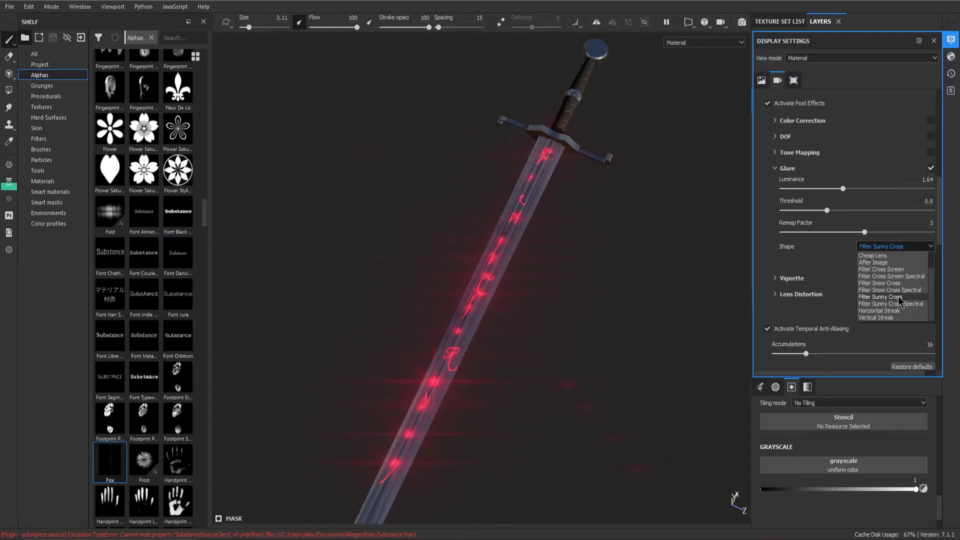
{"action": "left_click", "coordinate": [904, 304]}
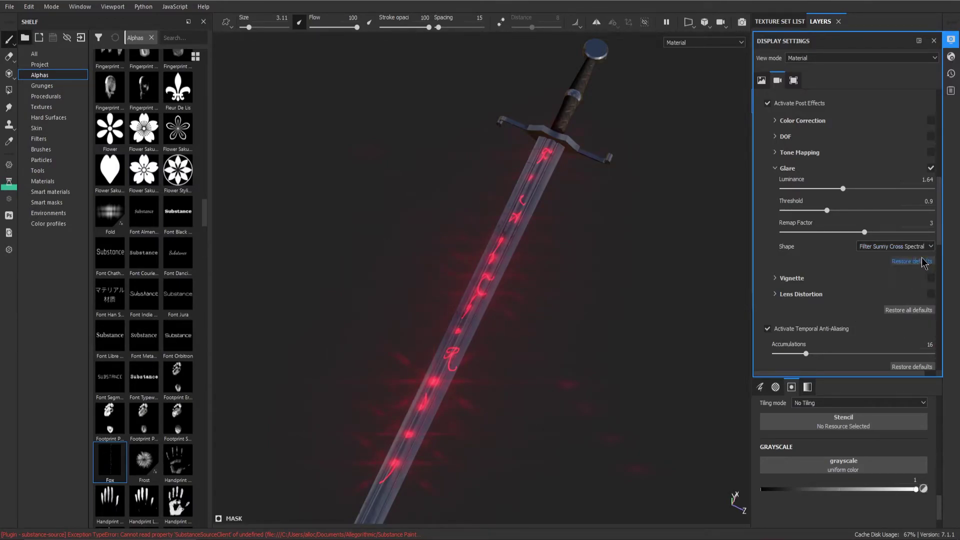
{"action": "left_click", "coordinate": [927, 247]}
{"action": "left_click", "coordinate": [900, 314]}
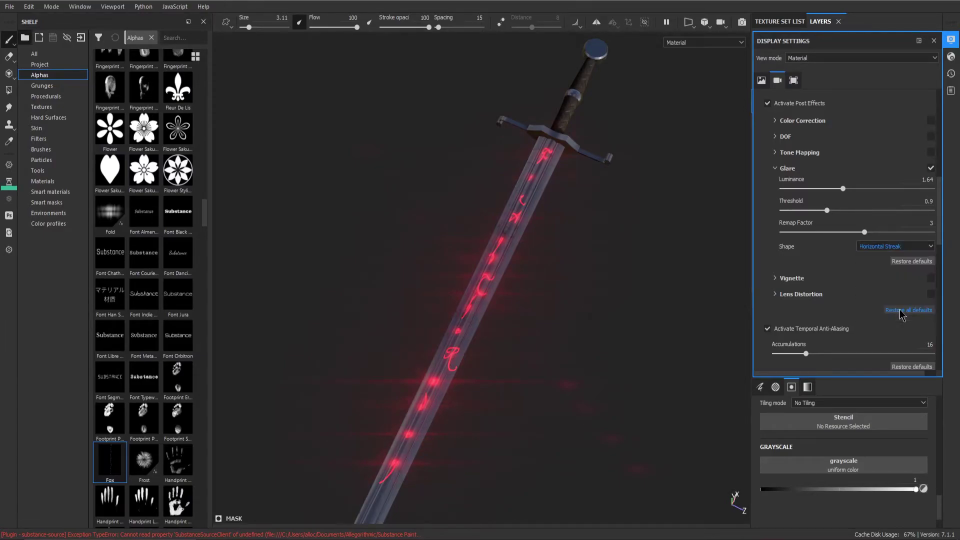
{"action": "left_click", "coordinate": [900, 246]}
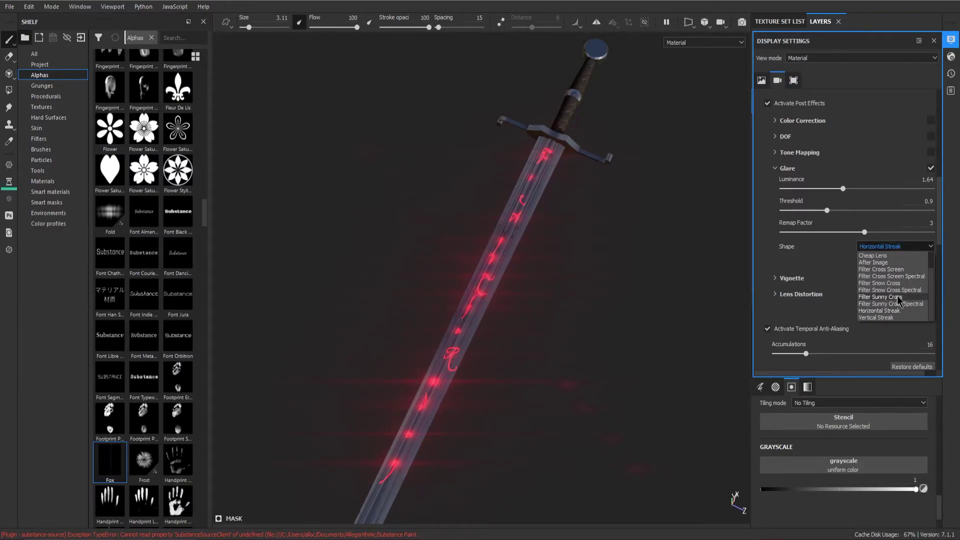
{"action": "left_click", "coordinate": [887, 320]}
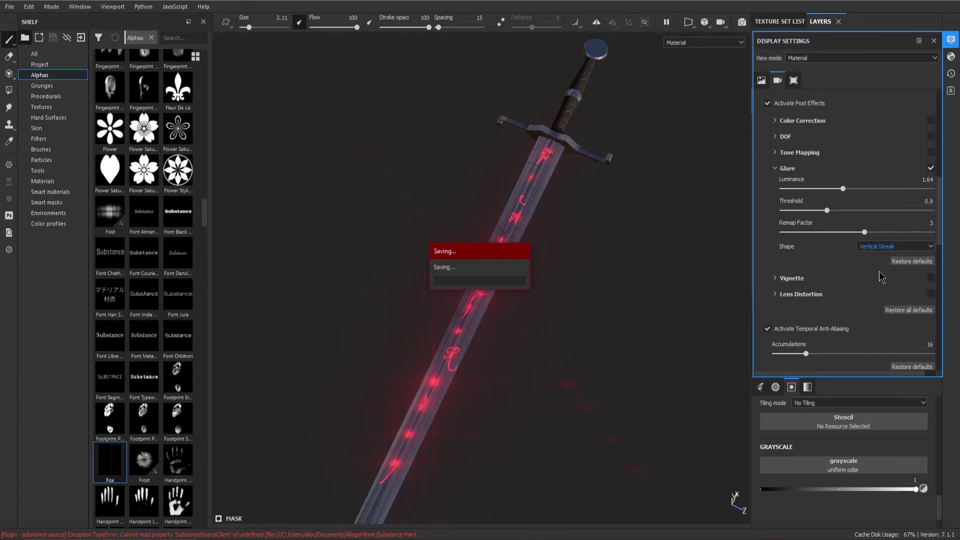
Set the Glare shape to Bloom and inspect the glowing inscription on the blade
{"action": "left_click", "coordinate": [894, 246]}
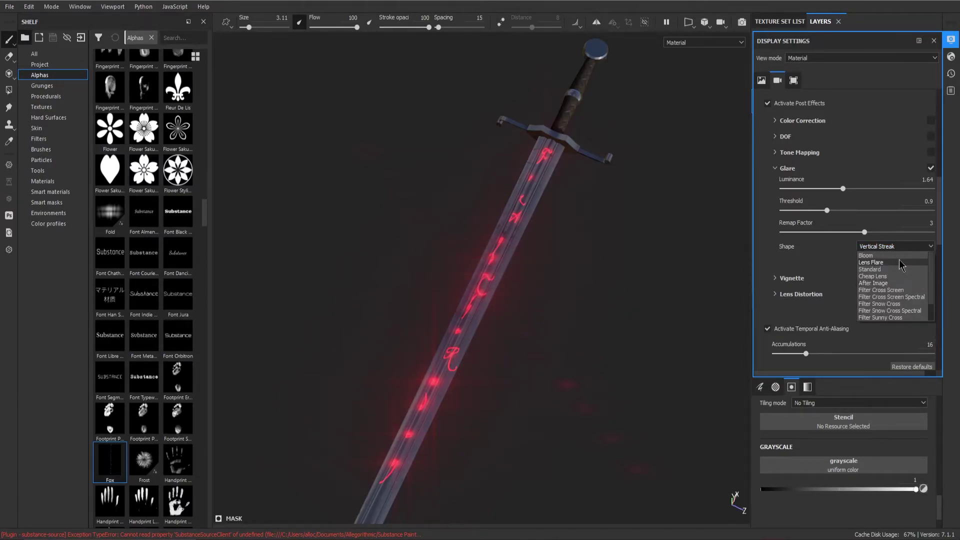
{"action": "left_click", "coordinate": [881, 255]}
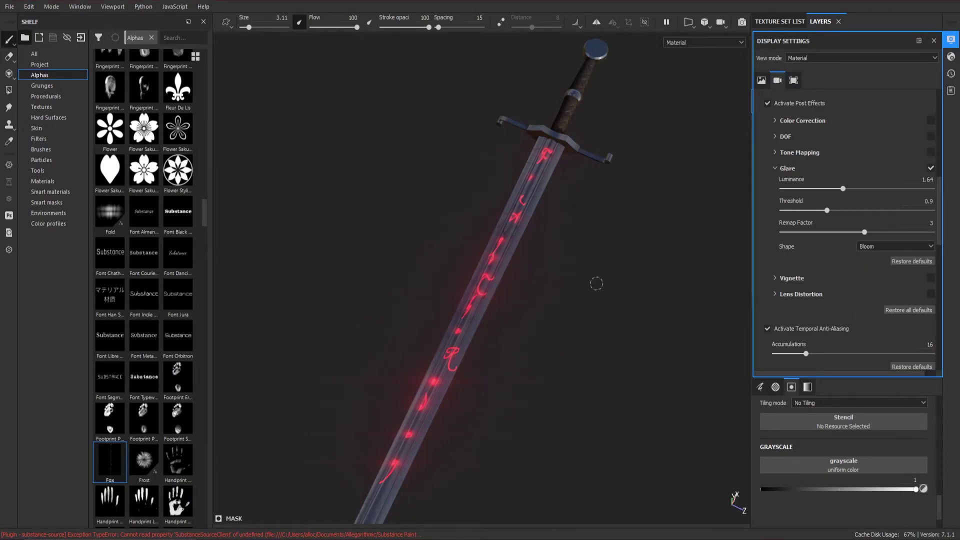
{"action": "left_click_drag", "start_coordinate": [586, 285], "coordinate": [579, 295], "text": "alt"}
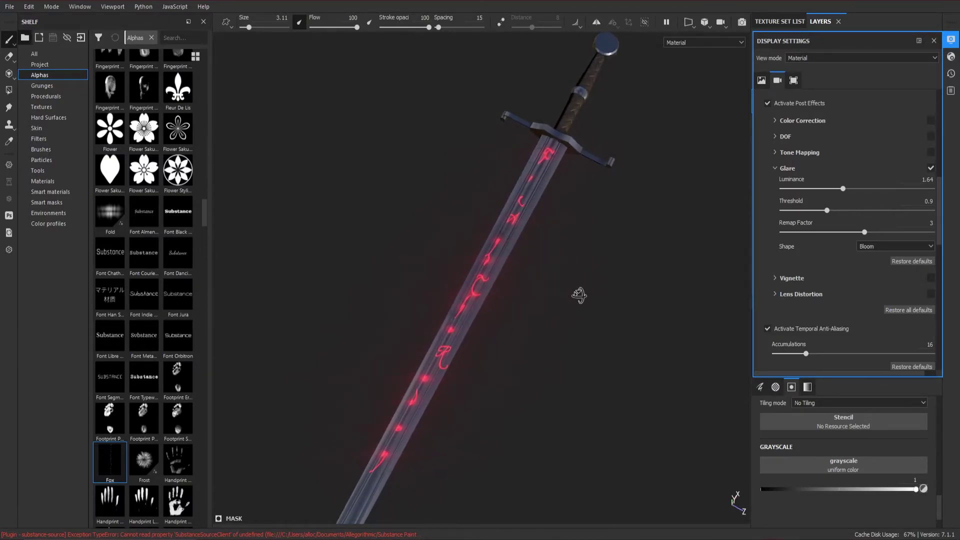
Show the 3D and 2D views side by side and centre the blade's UV island under the Fox alpha loaded as stencil
{"action": "left_click", "coordinate": [689, 22]}
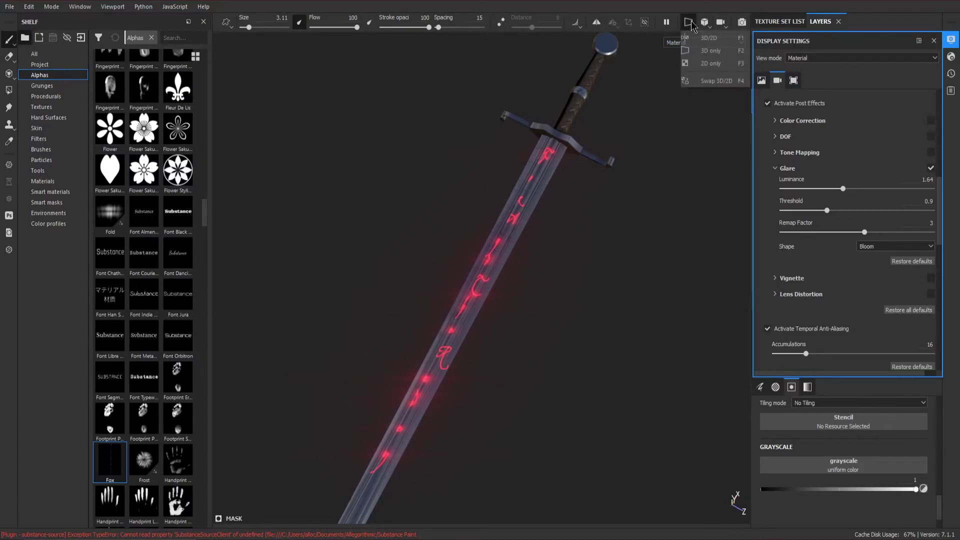
{"action": "left_click", "coordinate": [699, 40]}
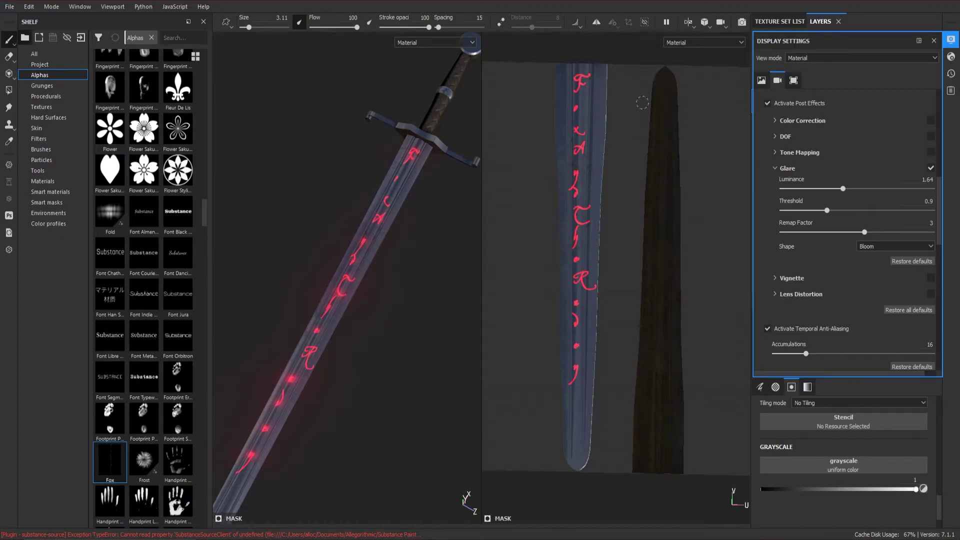
{"action": "left_click", "coordinate": [767, 329]}
{"action": "left_click_drag", "start_coordinate": [109, 463], "coordinate": [787, 423]}
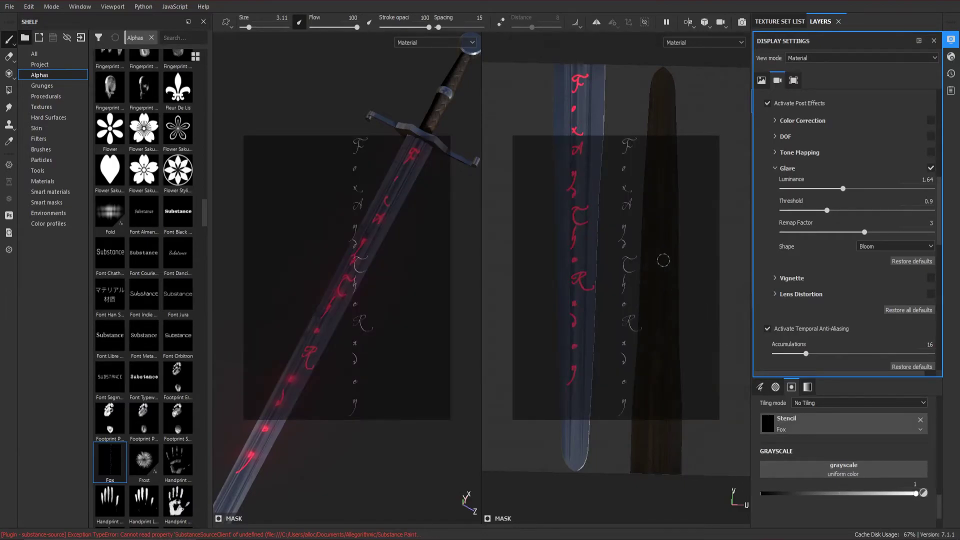
{"action": "scroll", "coordinate": [686, 270], "scroll_direction": "down", "scroll_amount": 3}
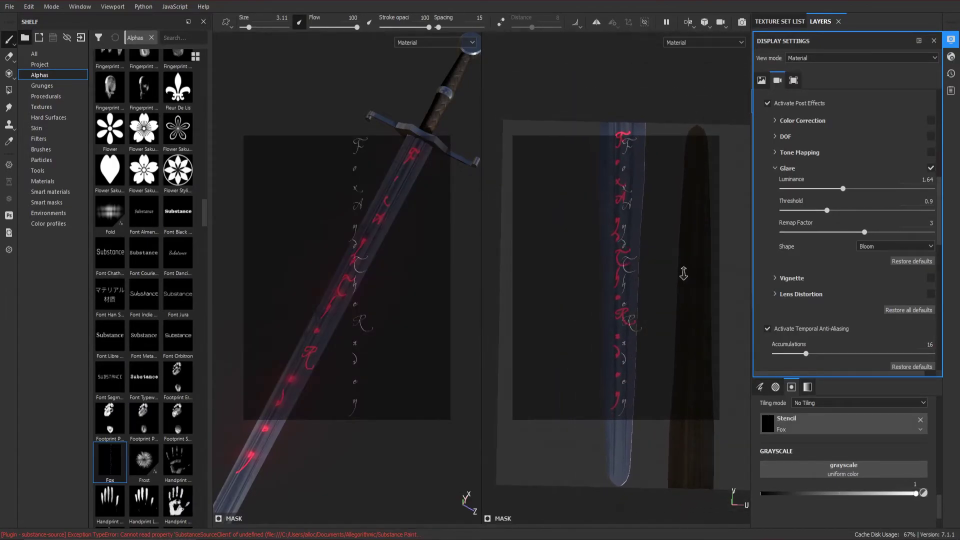
{"action": "scroll", "coordinate": [686, 274], "scroll_direction": "up", "scroll_amount": 2}
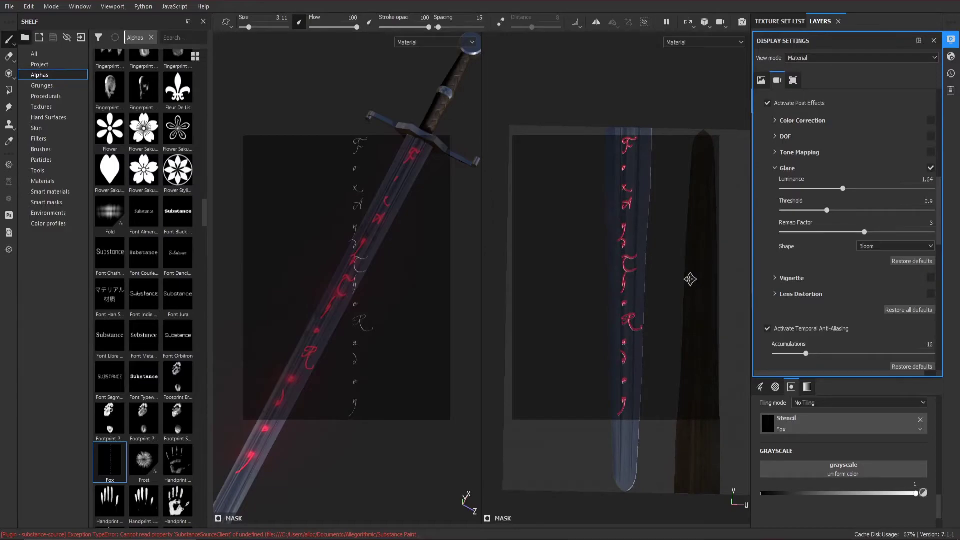
{"action": "middle_click_drag", "start_coordinate": [690, 279], "coordinate": [688, 279]}
{"action": "middle_click_drag", "start_coordinate": [690, 280], "coordinate": [690, 282]}
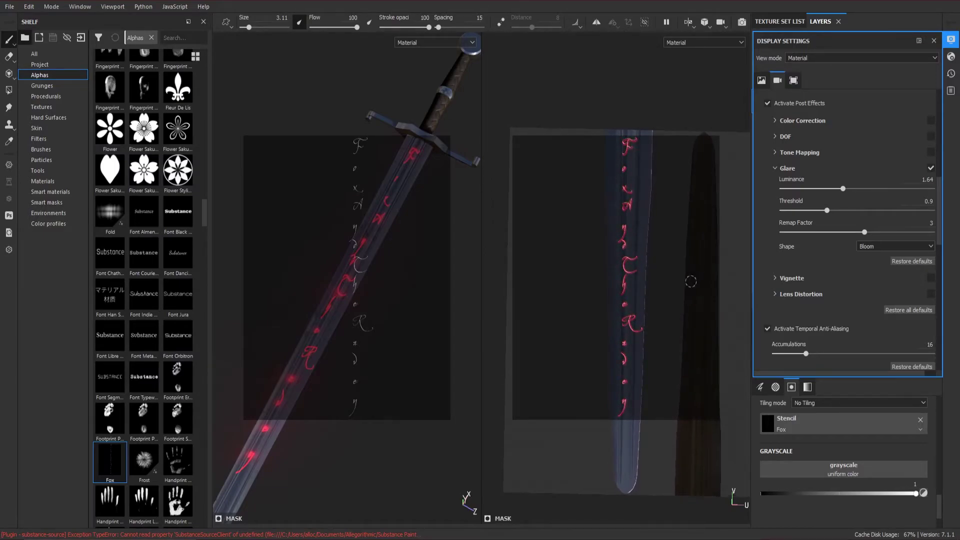
{"action": "middle_click_drag", "start_coordinate": [661, 198], "coordinate": [656, 197]}
Erase the dot below the inscription's first letter with grayscale 0, then repaint it centred through the Fox stencil with grayscale 1
{"action": "left_click", "coordinate": [919, 419]}
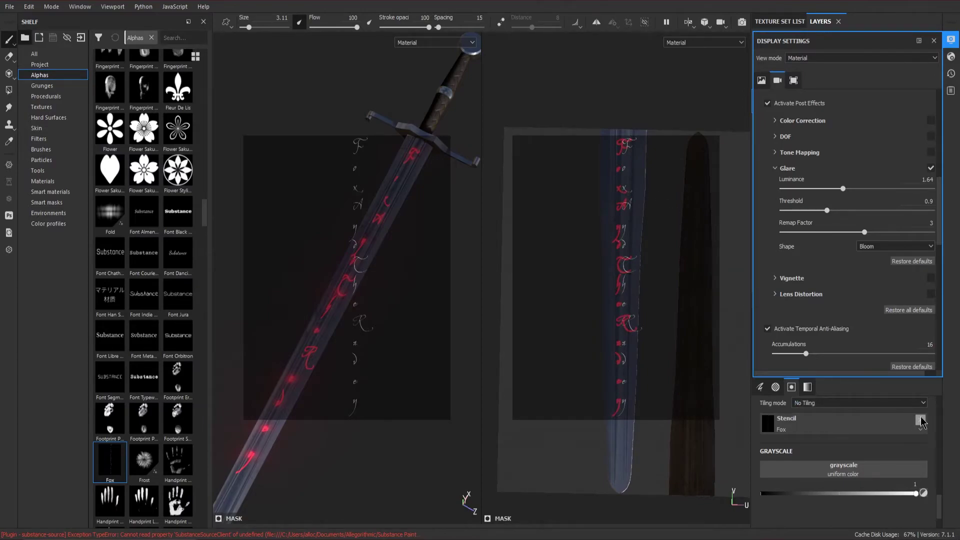
{"action": "left_click_drag", "start_coordinate": [820, 495], "coordinate": [756, 505]}
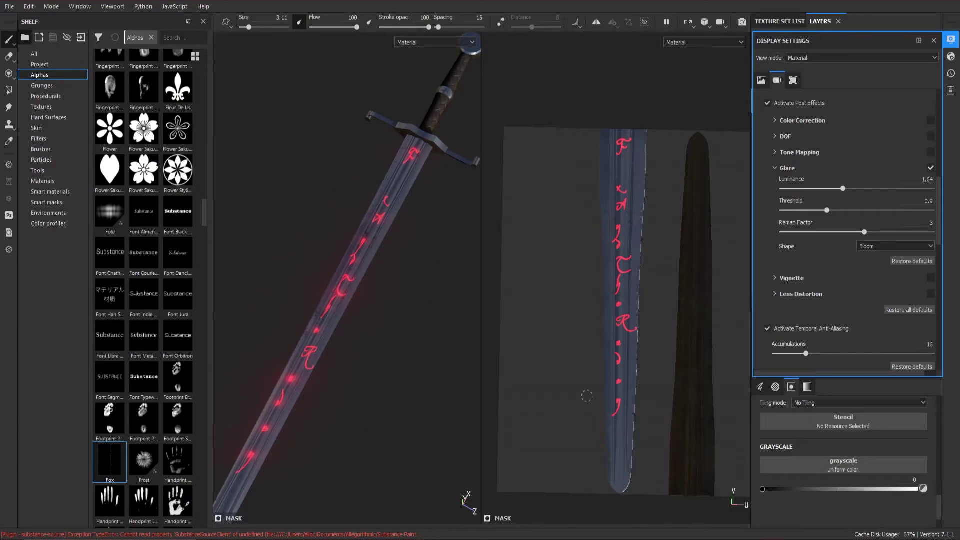
{"action": "left_click_drag", "start_coordinate": [115, 466], "coordinate": [819, 427]}
{"action": "left_click_drag", "start_coordinate": [880, 493], "coordinate": [923, 494]}
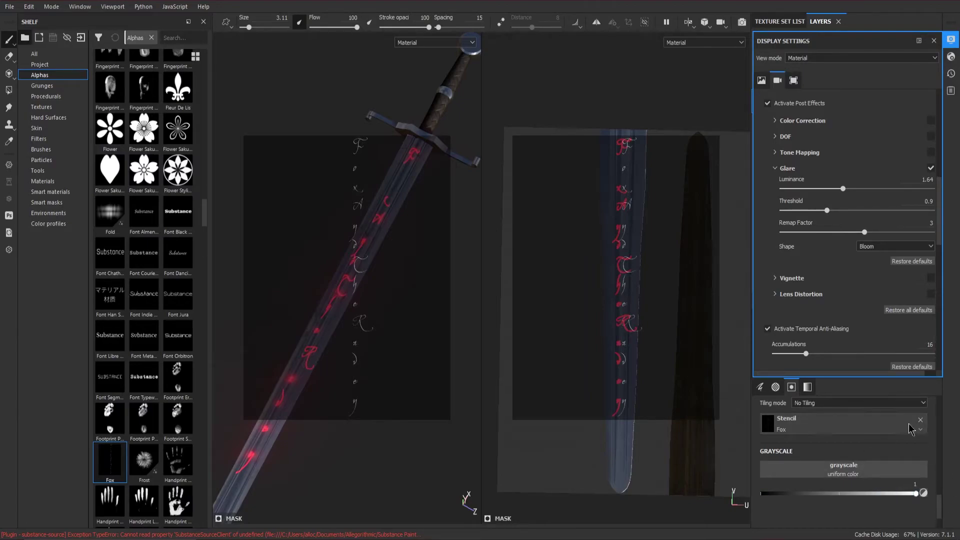
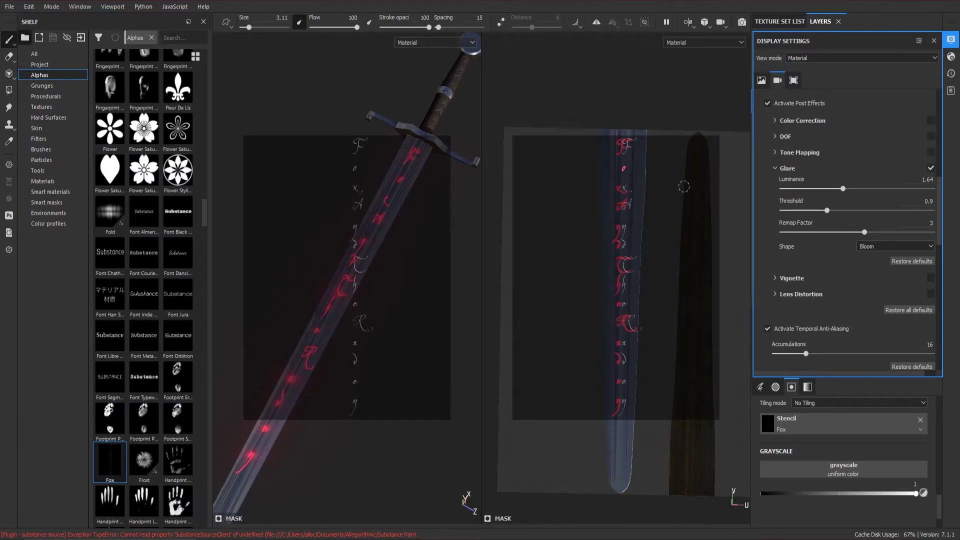
Remove the stencil and erase the off-centre small characters between and below the large letters using grayscale 0
{"action": "left_click", "coordinate": [920, 419]}
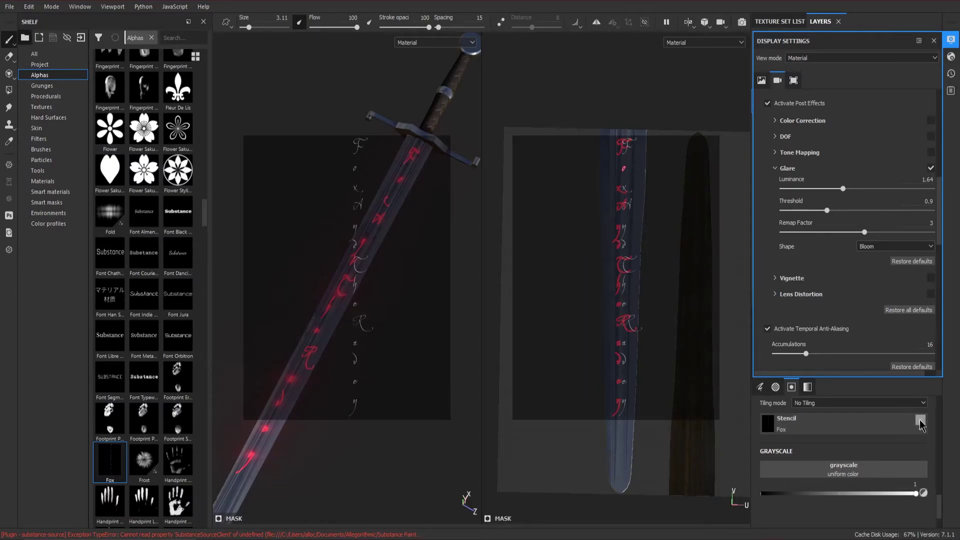
{"action": "left_click_drag", "start_coordinate": [791, 489], "coordinate": [749, 496]}
{"action": "left_click_drag", "start_coordinate": [619, 189], "coordinate": [624, 188]}
{"action": "left_click", "coordinate": [613, 229]}
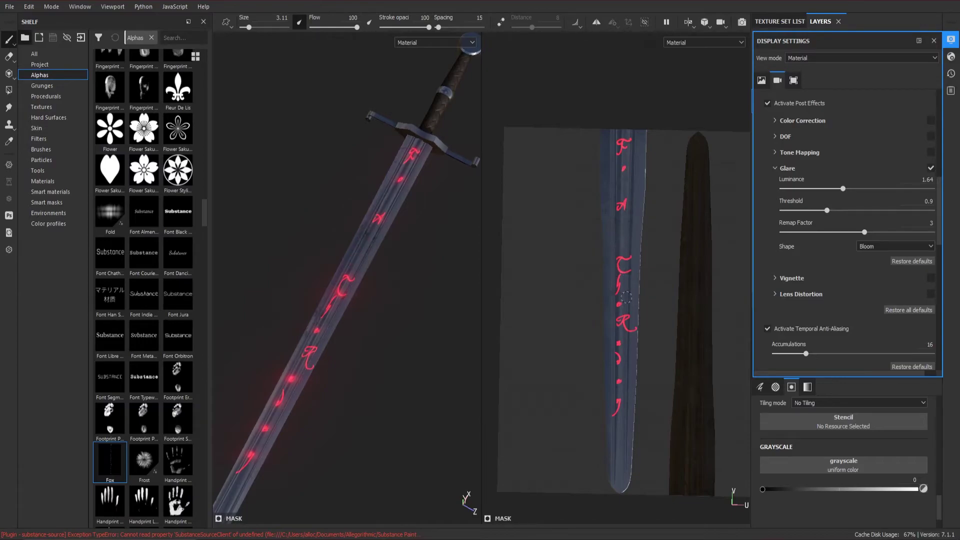
{"action": "left_click_drag", "start_coordinate": [619, 280], "coordinate": [618, 287]}
{"action": "left_click_drag", "start_coordinate": [619, 344], "coordinate": [613, 422]}
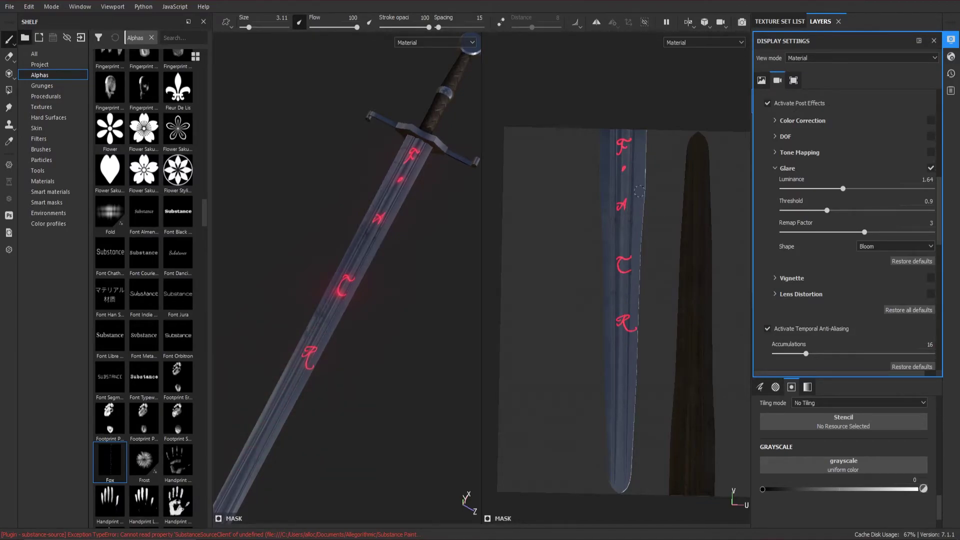
Repaint the erased characters centred on the blade in Fill layer 1's mask through the Fox stencil with grayscale 1
{"action": "left_click_drag", "start_coordinate": [120, 472], "coordinate": [820, 425]}
{"action": "left_click_drag", "start_coordinate": [889, 493], "coordinate": [933, 498]}
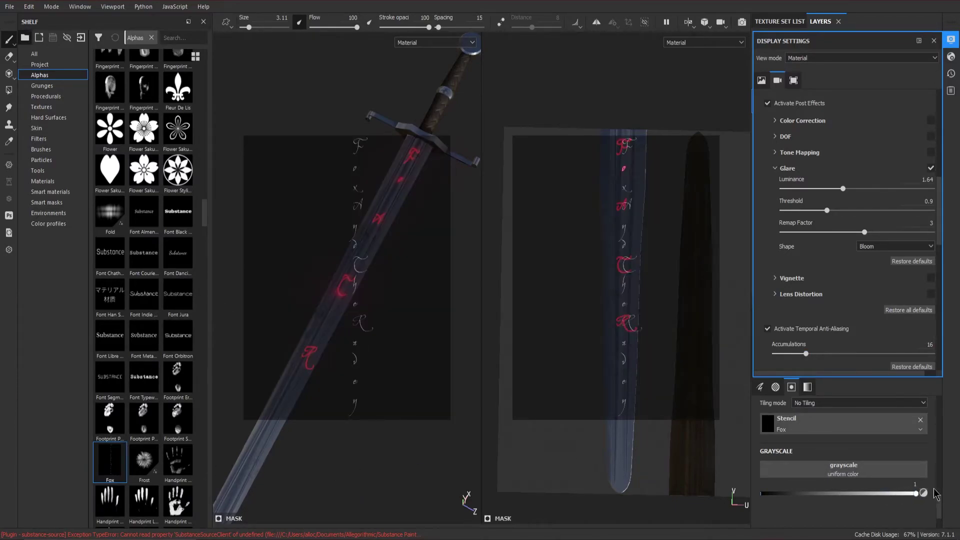
{"action": "left_click", "coordinate": [950, 39]}
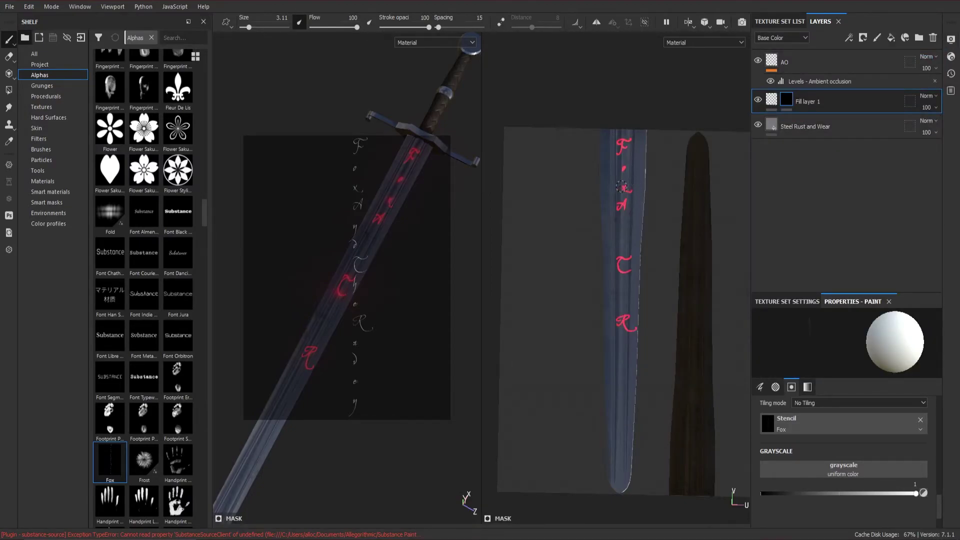
{"action": "left_click", "coordinate": [627, 228]}
{"action": "left_click", "coordinate": [624, 238]}
{"action": "left_click", "coordinate": [625, 283]}
{"action": "left_click", "coordinate": [625, 302]}
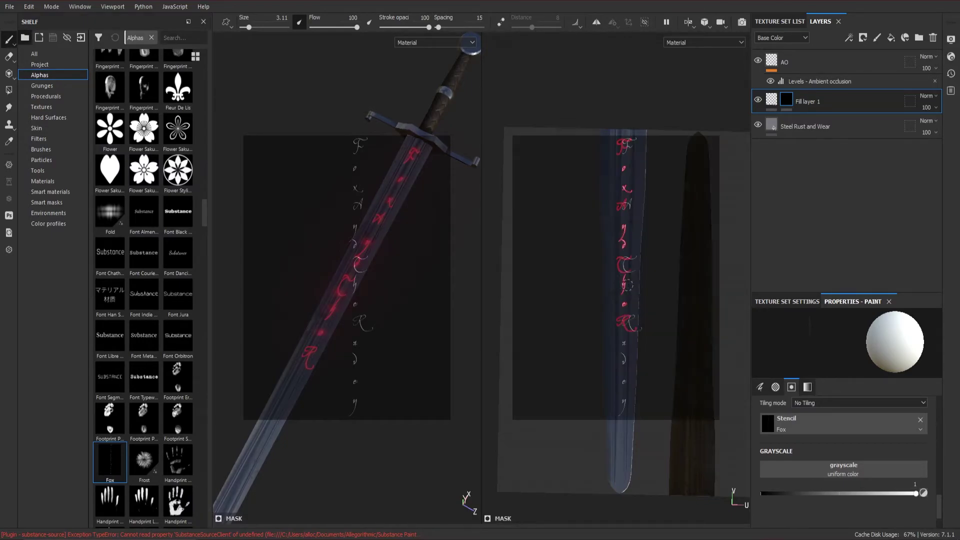
{"action": "left_click_drag", "start_coordinate": [621, 343], "coordinate": [619, 427]}
{"action": "left_click", "coordinate": [623, 409]}
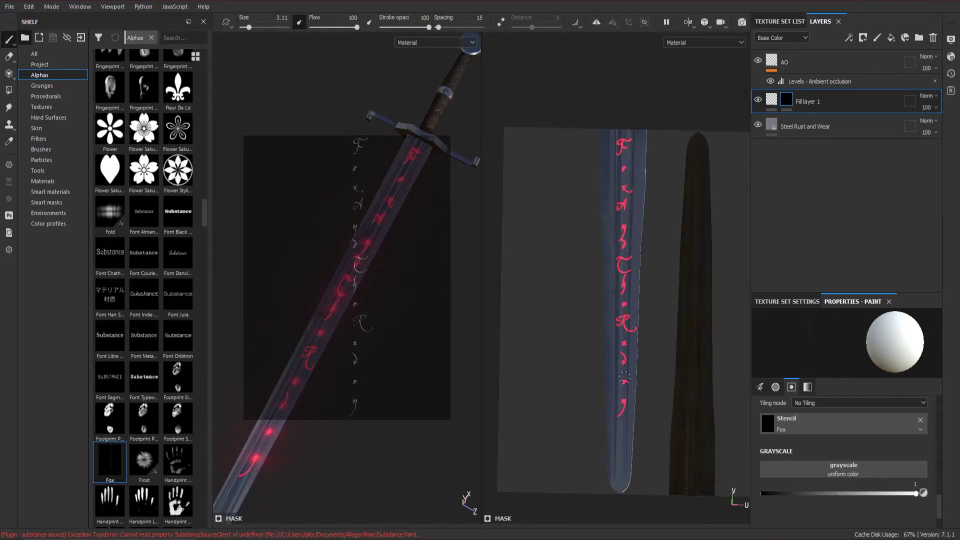
Remove the Fox stencil, return to the 3D only view and inspect the corrected inscription
{"action": "left_click", "coordinate": [920, 419]}
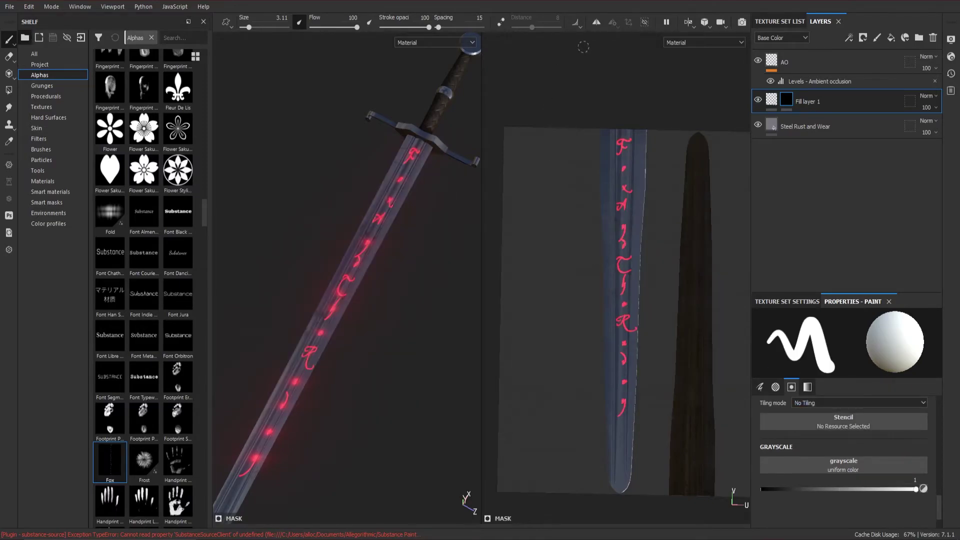
{"action": "left_click", "coordinate": [689, 31]}
{"action": "left_click", "coordinate": [715, 52]}
{"action": "mouse_move", "coordinate": [608, 244]}
{"action": "left_mouse_down", "text": "alt"}
{"action": "mouse_move", "coordinate": [598, 276]}
{"action": "mouse_move", "coordinate": [649, 274]}
{"action": "mouse_move", "coordinate": [555, 272]}
{"action": "mouse_move", "coordinate": [563, 272]}
{"action": "left_mouse_up", "text": "alt"}
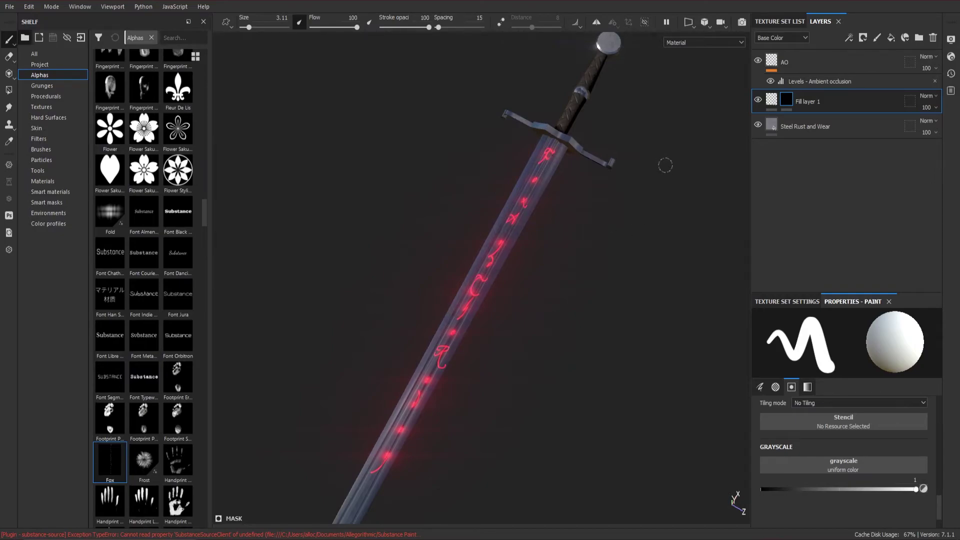
{"action": "left_click", "coordinate": [780, 21]}
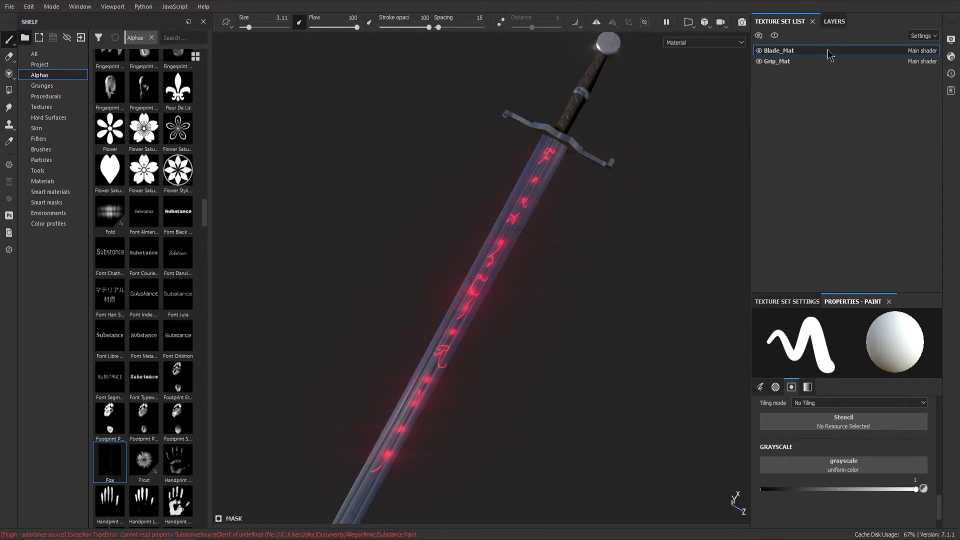
{"action": "left_click", "coordinate": [833, 23]}
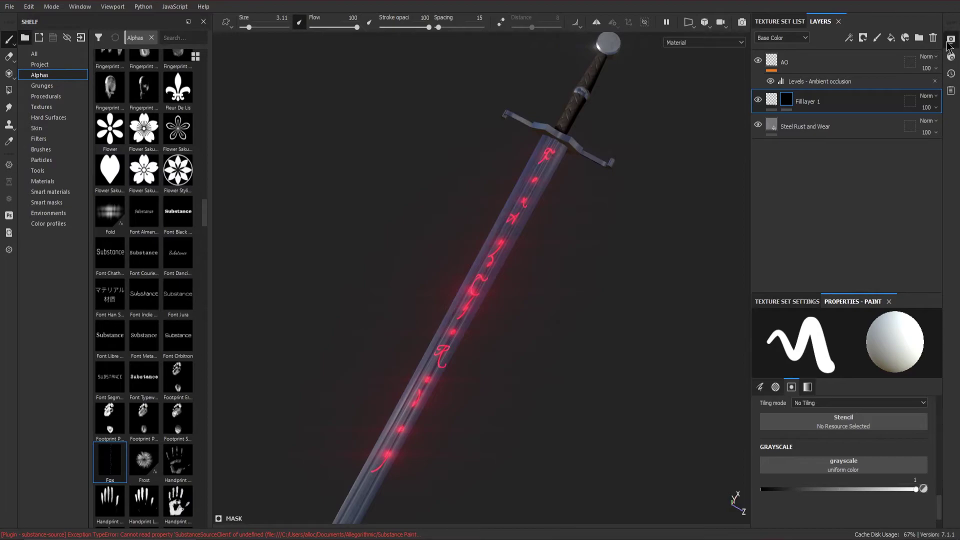
Save the project as a new version named REPC SPP Steel Sword-001 003 in the Substance Files folder
{"action": "left_click", "coordinate": [11, 7]}
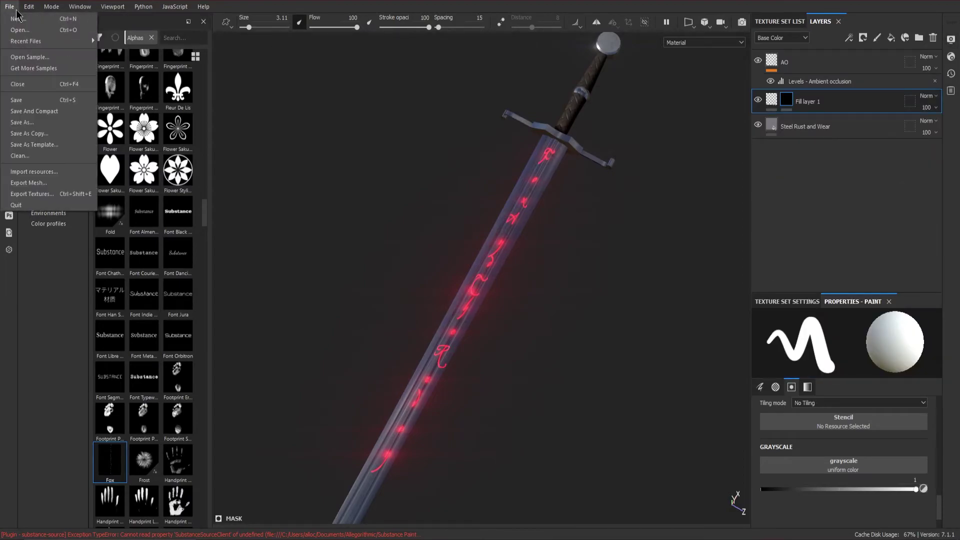
{"action": "left_click", "coordinate": [22, 122]}
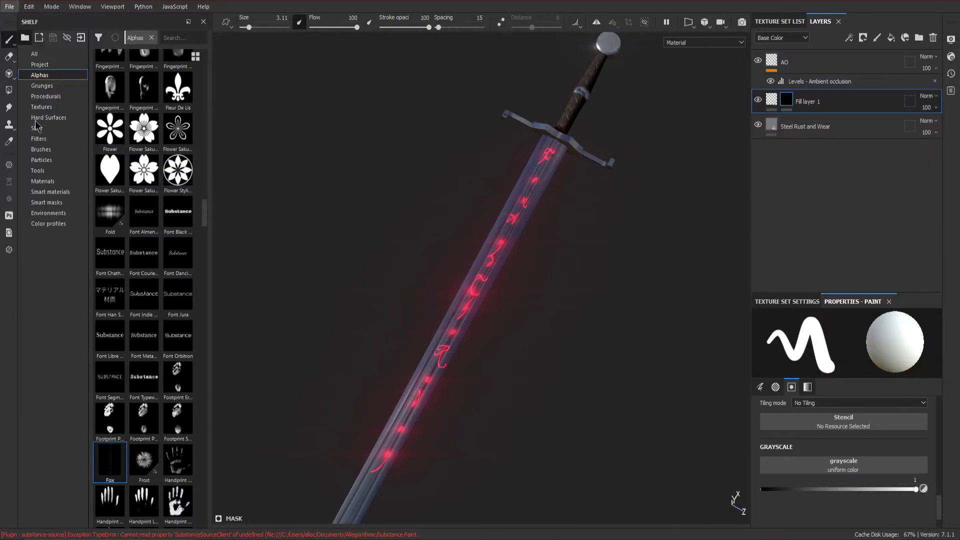
{"action": "left_click", "coordinate": [393, 96]}
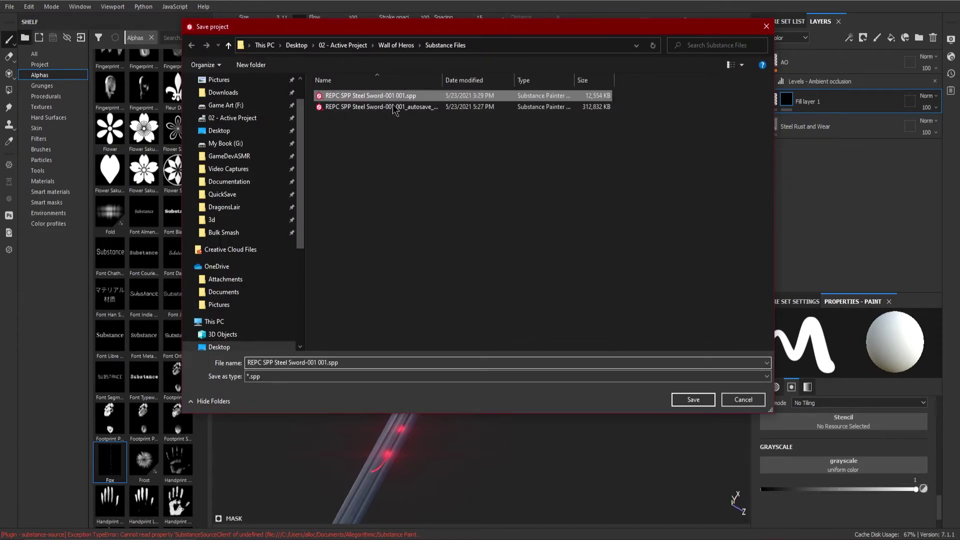
{"action": "left_click", "coordinate": [327, 362]}
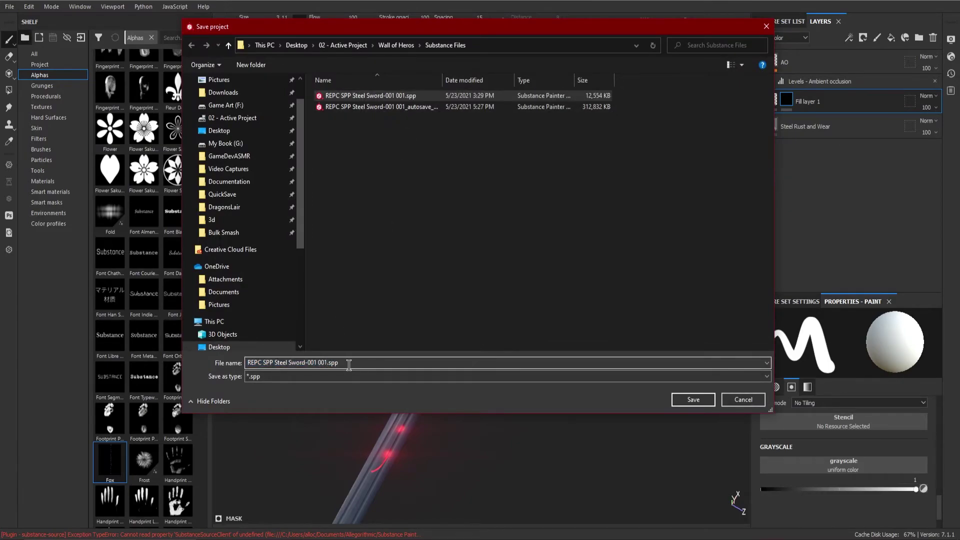
{"action": "key", "text": "Return"}
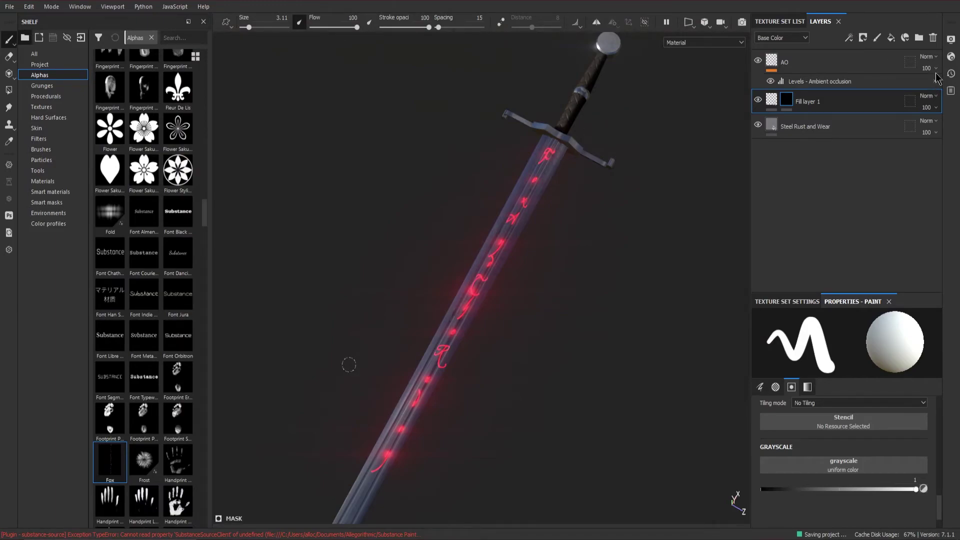
Raise the environment opacity to about three quarters in the display settings so the panorama shows behind the sword
{"action": "left_click", "coordinate": [951, 40]}
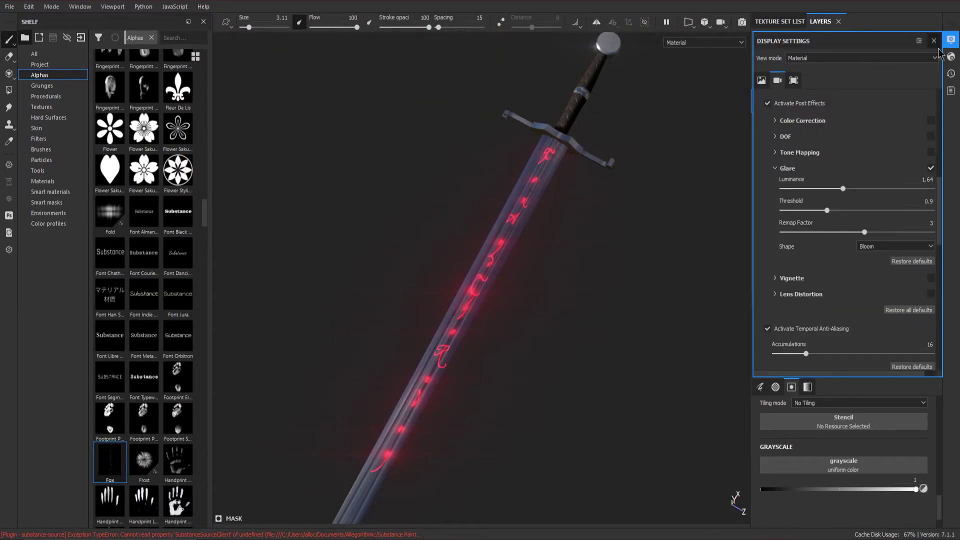
{"action": "scroll", "coordinate": [886, 138], "scroll_direction": "down", "scroll_amount": 3}
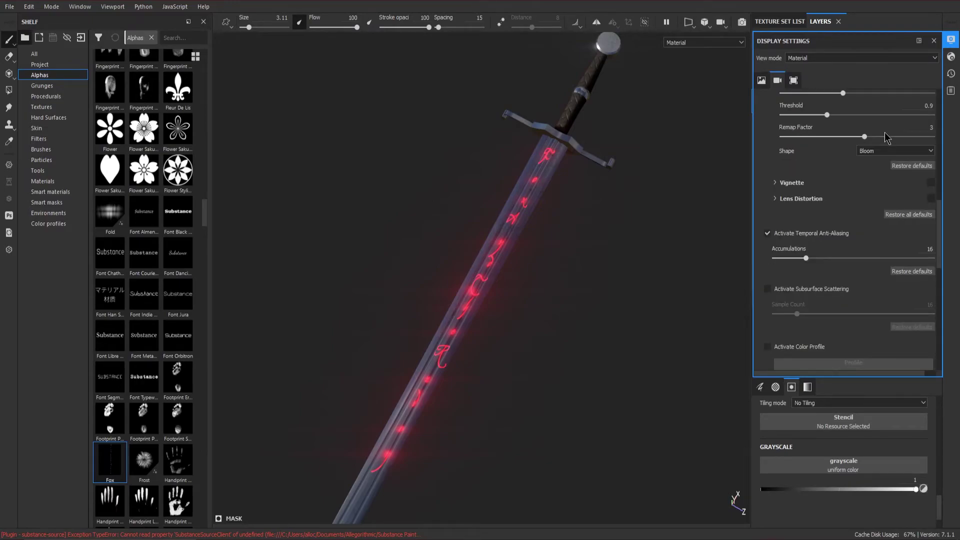
{"action": "scroll", "coordinate": [866, 206], "scroll_direction": "up", "scroll_amount": 2}
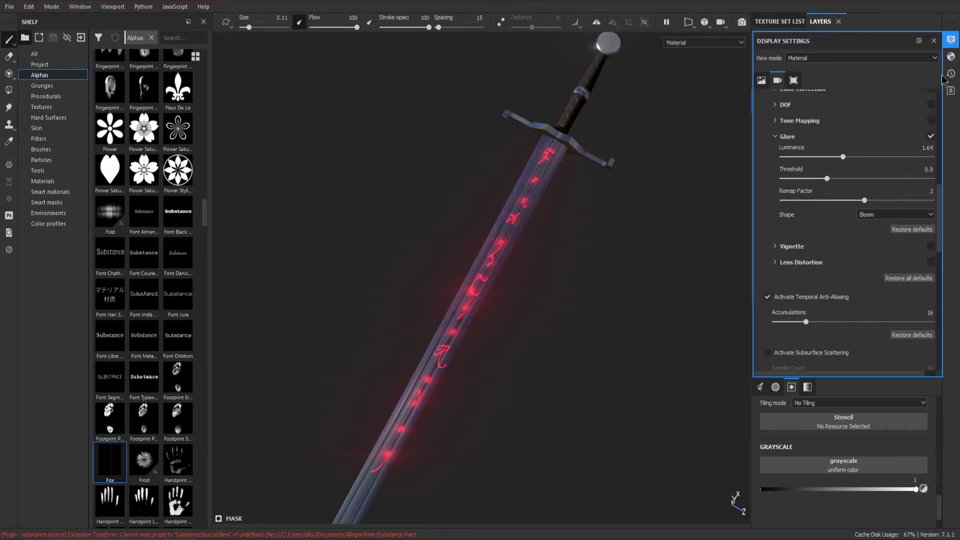
{"action": "left_click", "coordinate": [950, 58]}
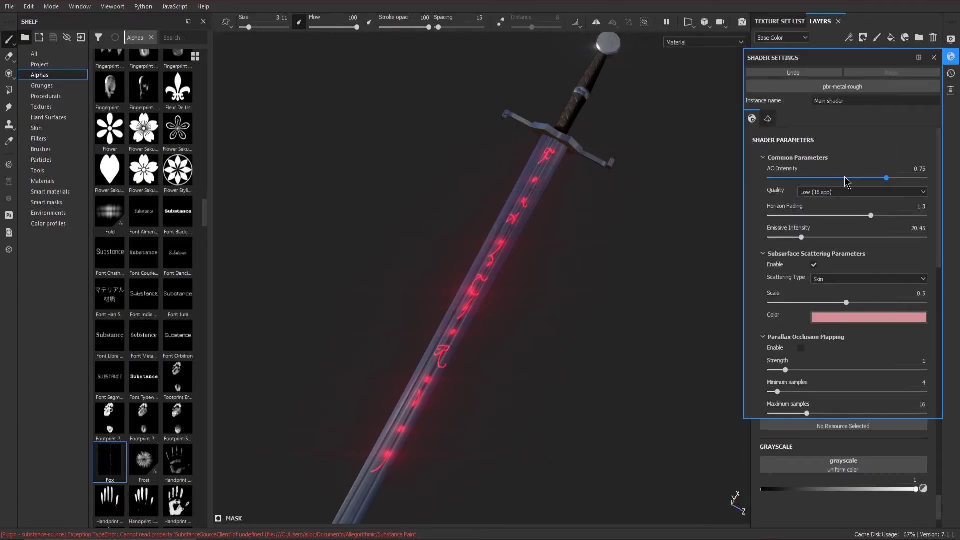
{"action": "left_click", "coordinate": [950, 39]}
{"action": "scroll", "coordinate": [862, 151], "scroll_direction": "up", "scroll_amount": 3}
{"action": "scroll", "coordinate": [863, 151], "scroll_direction": "up", "scroll_amount": 8}
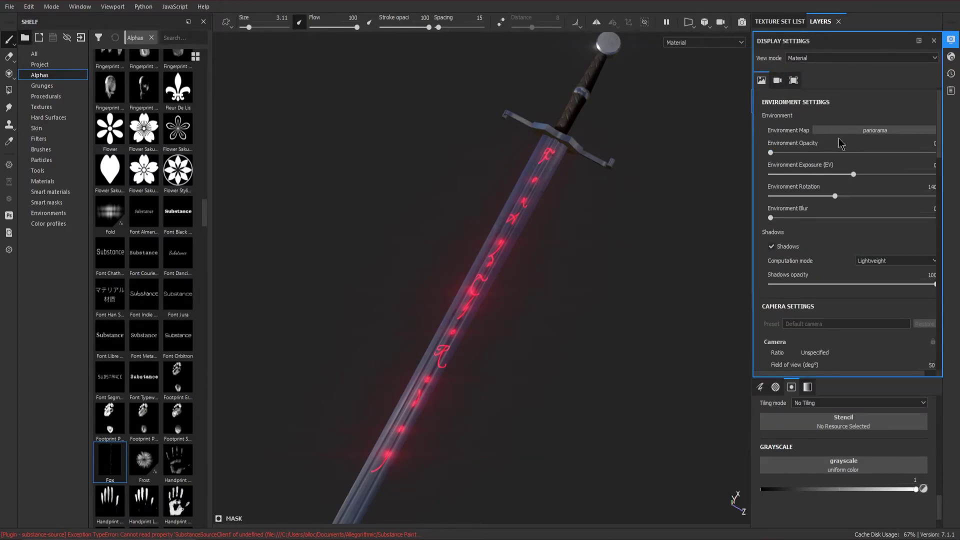
{"action": "left_click_drag", "start_coordinate": [825, 153], "coordinate": [892, 152]}
{"action": "left_click", "coordinate": [882, 134]}
{"action": "left_click", "coordinate": [829, 164]}
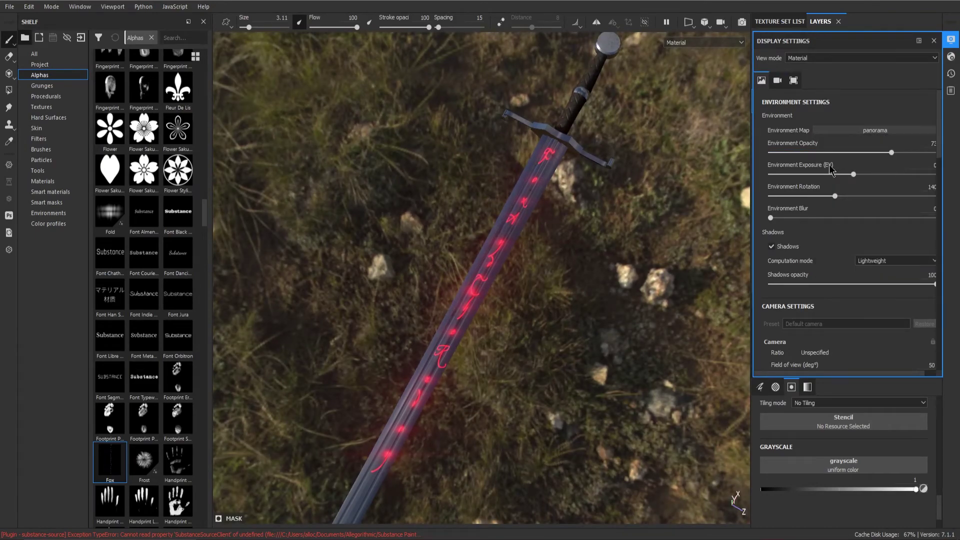
Try the Soft 1Front environment map with the environment rotation at 0
{"action": "left_click", "coordinate": [877, 130]}
{"action": "key", "text": "Escape"}
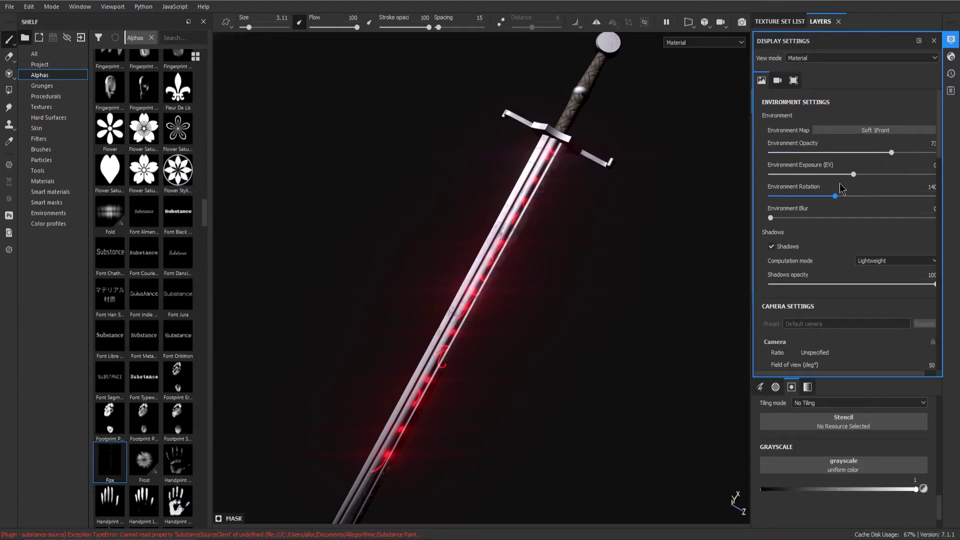
{"action": "left_click_drag", "start_coordinate": [837, 198], "coordinate": [768, 205]}
Set the environment map to Soft 1Front 2Backs with a rotation of about 284 and an exposure of about -2 EV
{"action": "left_click", "coordinate": [885, 133]}
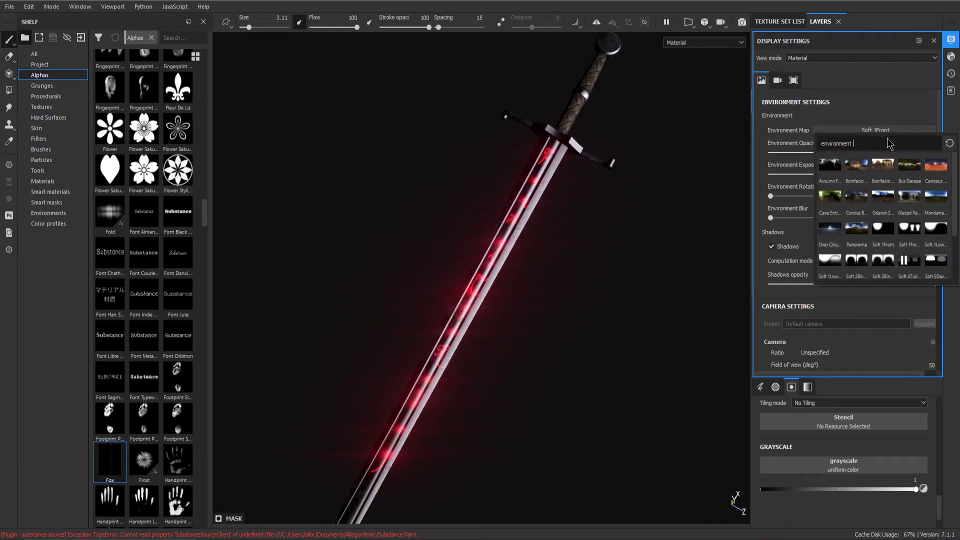
{"action": "left_click", "coordinate": [904, 229]}
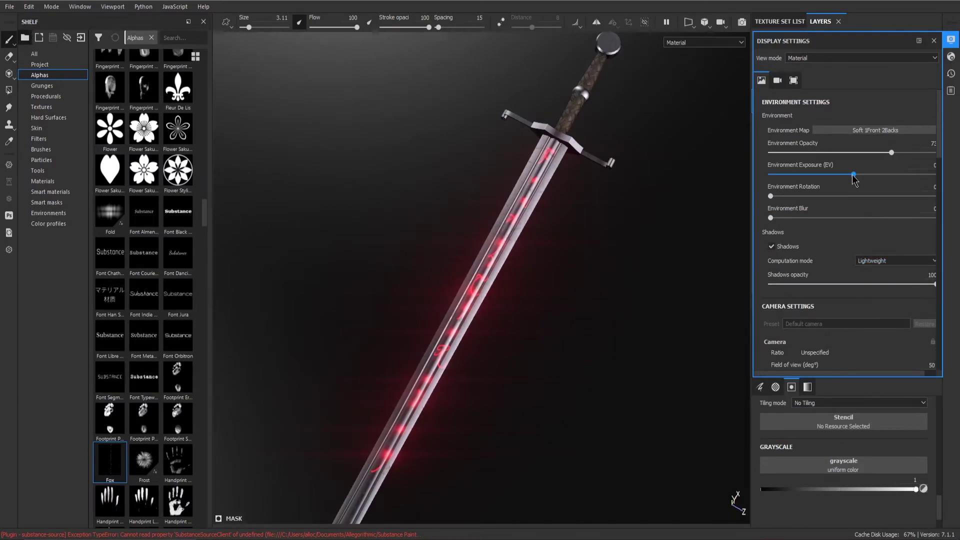
{"action": "left_click_drag", "start_coordinate": [770, 196], "coordinate": [823, 176]}
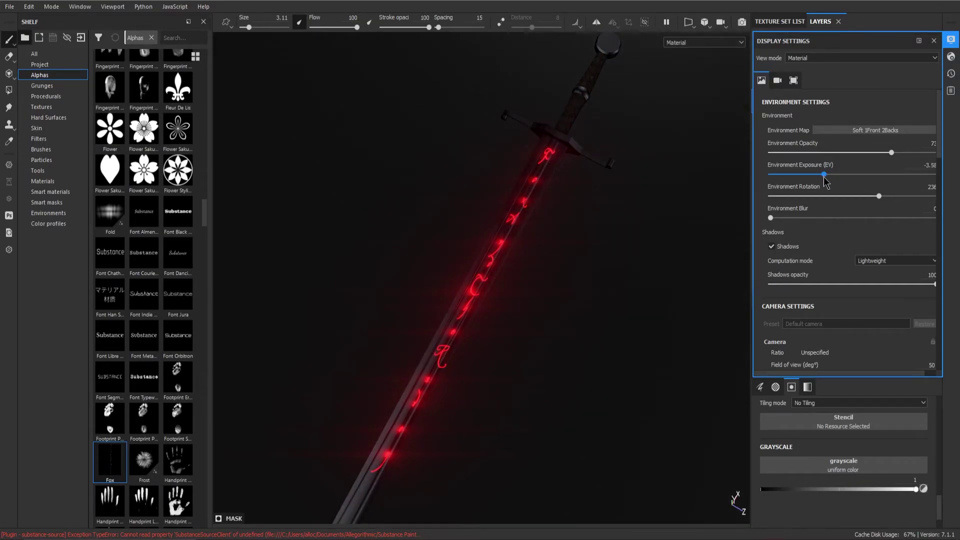
{"action": "left_click_drag", "start_coordinate": [879, 196], "coordinate": [902, 196]}
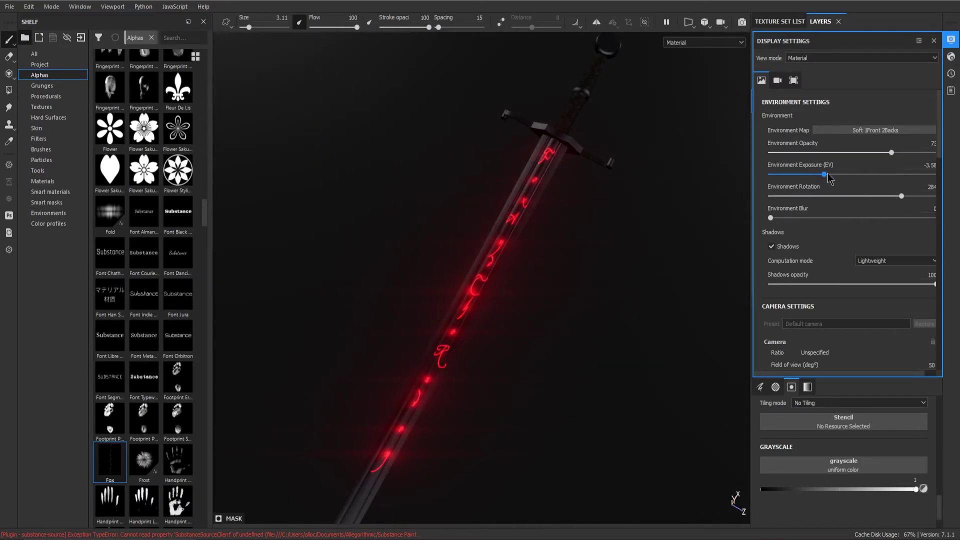
{"action": "left_click_drag", "start_coordinate": [824, 175], "coordinate": [838, 177]}
{"action": "left_click", "coordinate": [933, 41]}
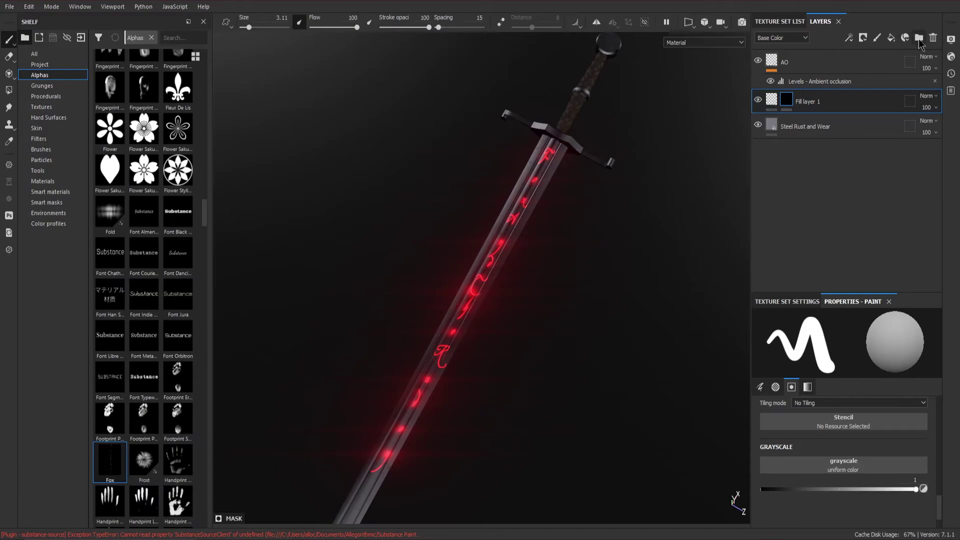
Set the Glare effect's threshold to 1.56 in the display settings
{"action": "left_click", "coordinate": [950, 57]}
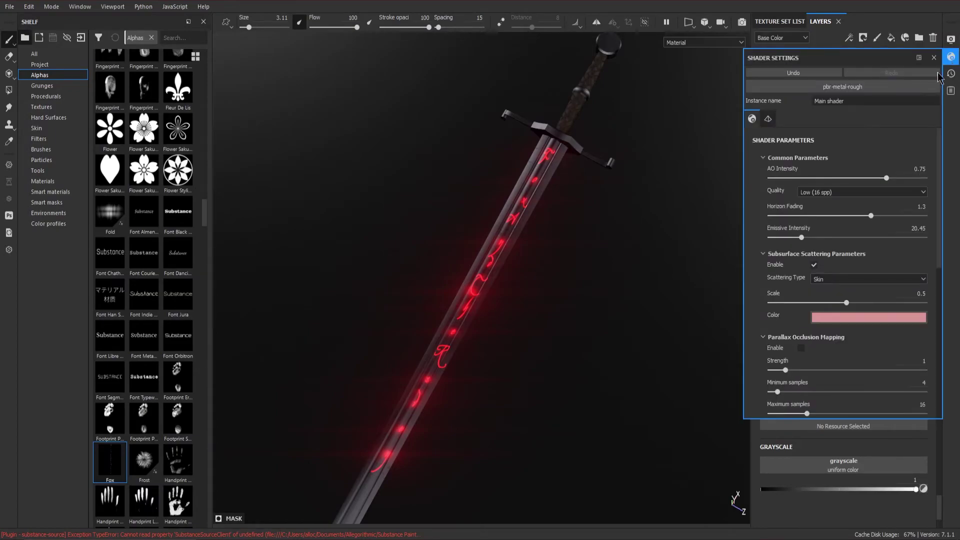
{"action": "left_click", "coordinate": [950, 40]}
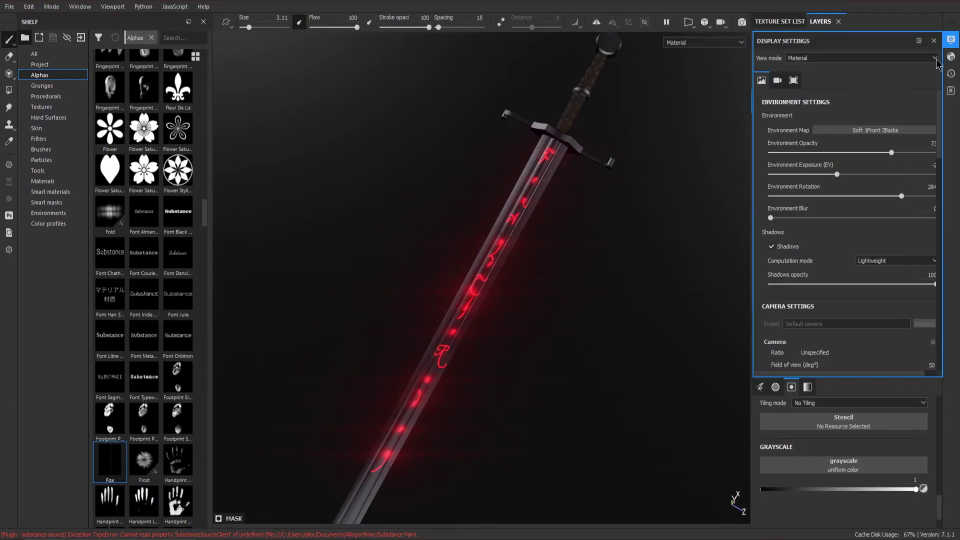
{"action": "scroll", "coordinate": [835, 284], "scroll_direction": "down", "scroll_amount": 5}
{"action": "scroll", "coordinate": [835, 284], "scroll_direction": "down", "scroll_amount": 4}
{"action": "left_click_drag", "start_coordinate": [827, 277], "coordinate": [842, 281]}
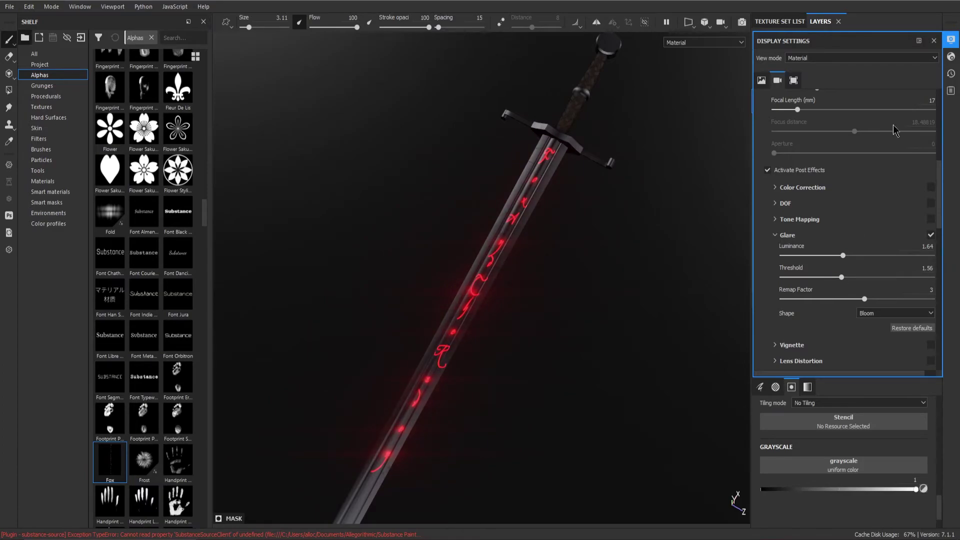
Slightly raise the Emissive Intensity in the shader settings to strengthen the inscription's glow
{"action": "left_click", "coordinate": [951, 57]}
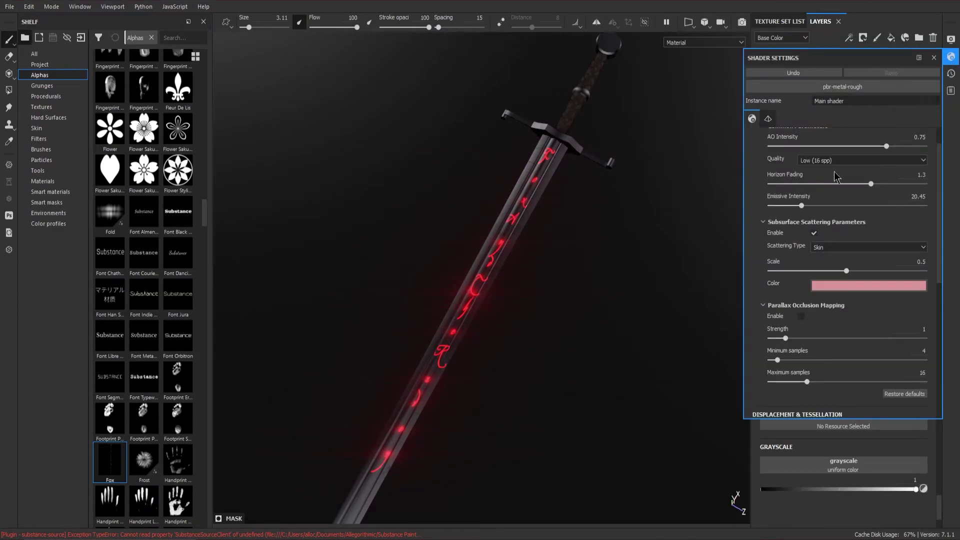
{"action": "left_click_drag", "start_coordinate": [802, 206], "coordinate": [807, 206]}
{"action": "left_click", "coordinate": [933, 57]}
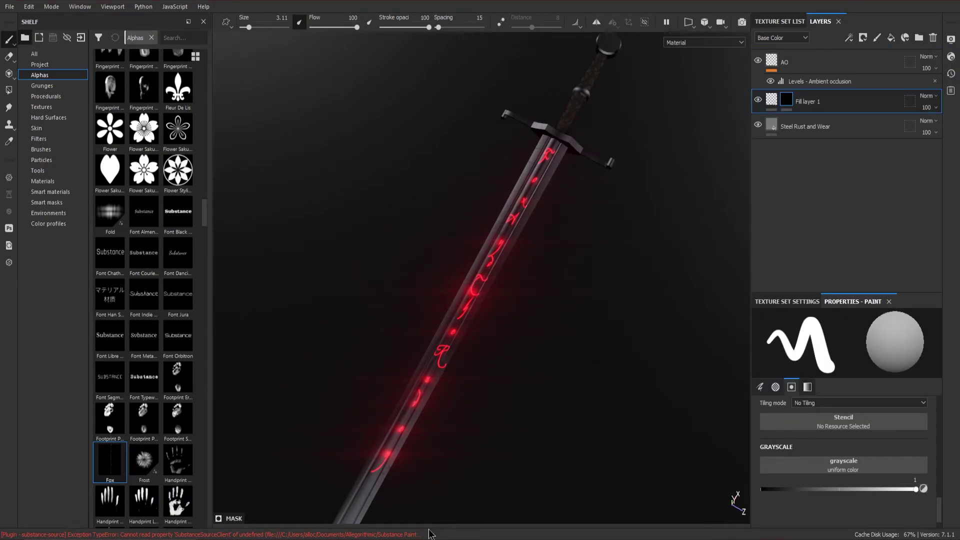
Switch to File Explorer, preview Azul Alpha.png in the Renders folder and bring it into the shelf for import
{"action": "key", "text": "alt+Tab"}
{"action": "left_click", "coordinate": [299, 184]}
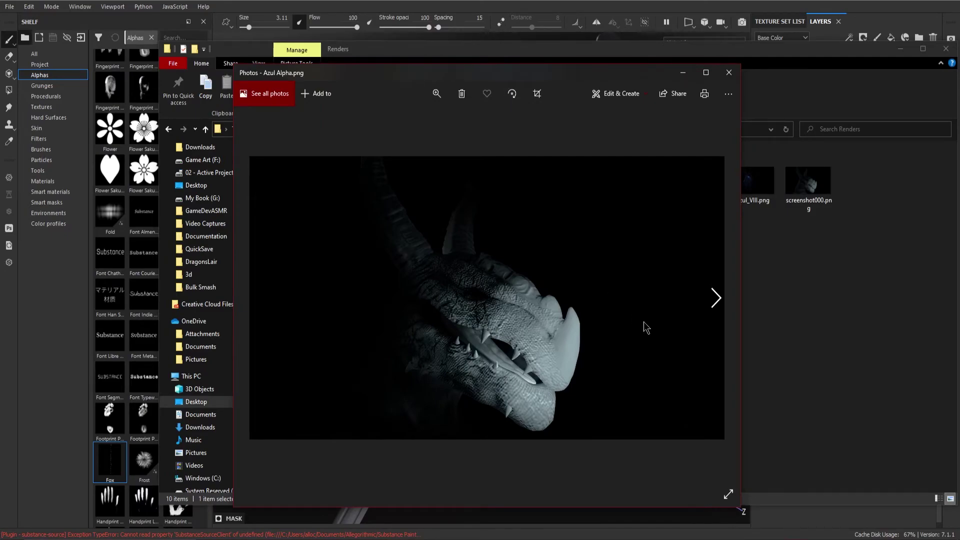
{"action": "left_click", "coordinate": [734, 78]}
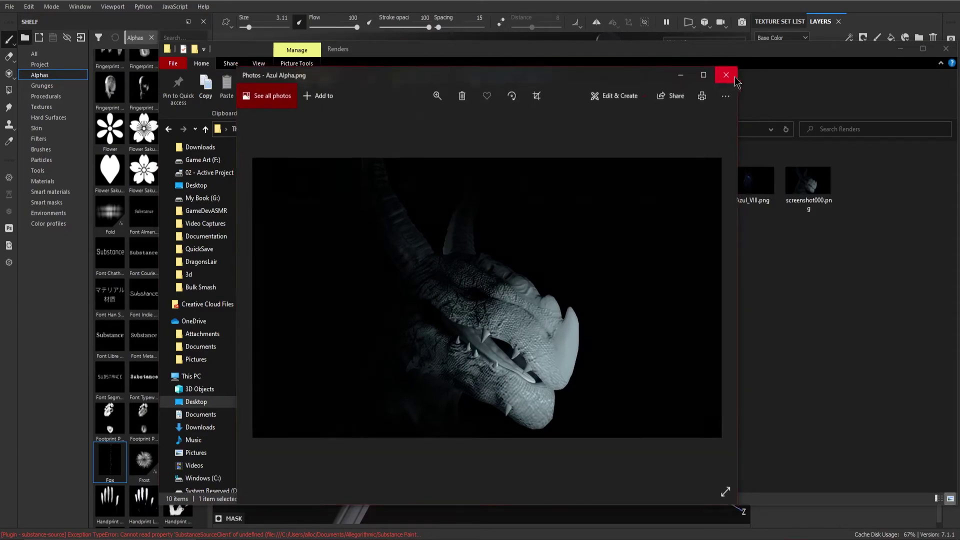
{"action": "left_click_drag", "start_coordinate": [400, 63], "coordinate": [556, 73]}
{"action": "left_click_drag", "start_coordinate": [453, 200], "coordinate": [175, 211]}
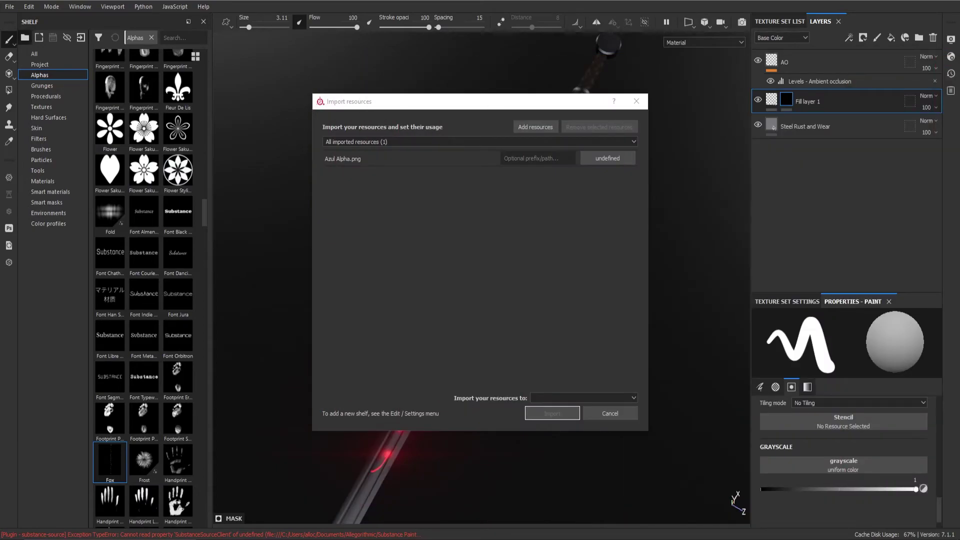
Import Azul Alpha.png with texture usage into the project REPC SPP Steel Sword-001 003
{"action": "left_click", "coordinate": [602, 159]}
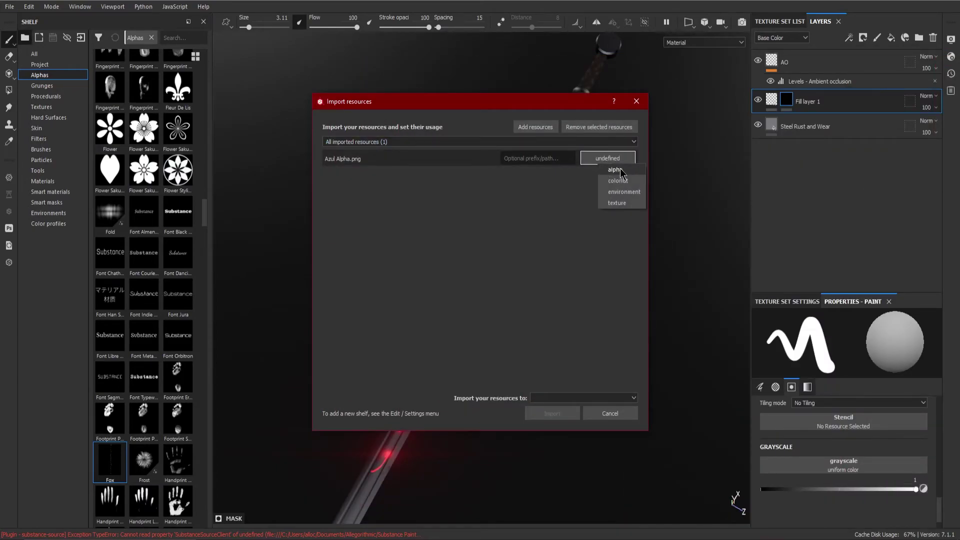
{"action": "left_click", "coordinate": [618, 204]}
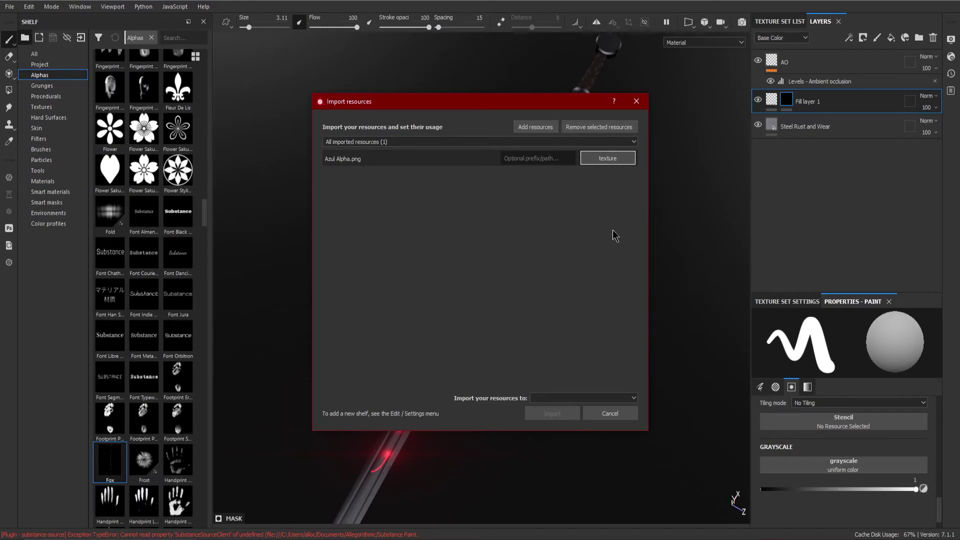
{"action": "left_click", "coordinate": [622, 400]}
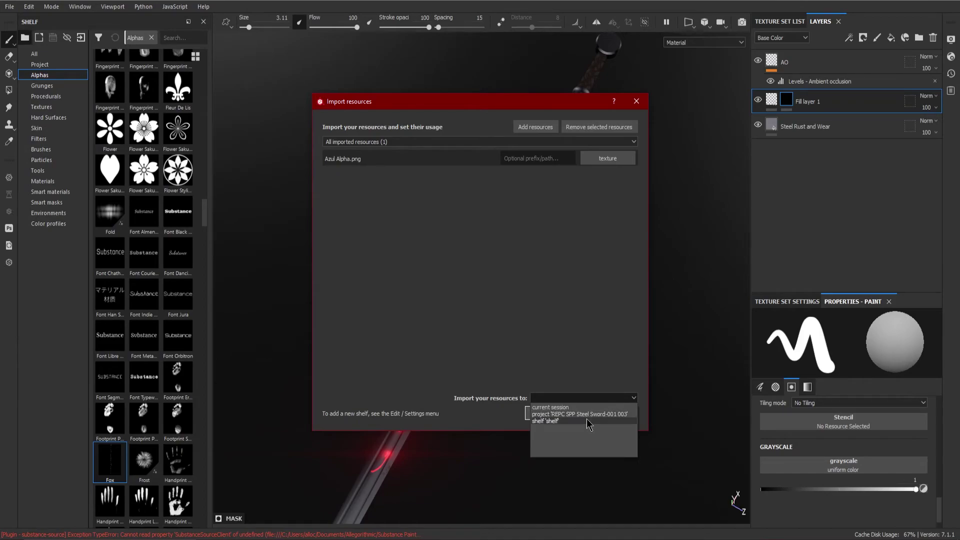
{"action": "left_click", "coordinate": [592, 415]}
{"action": "left_click", "coordinate": [607, 158]}
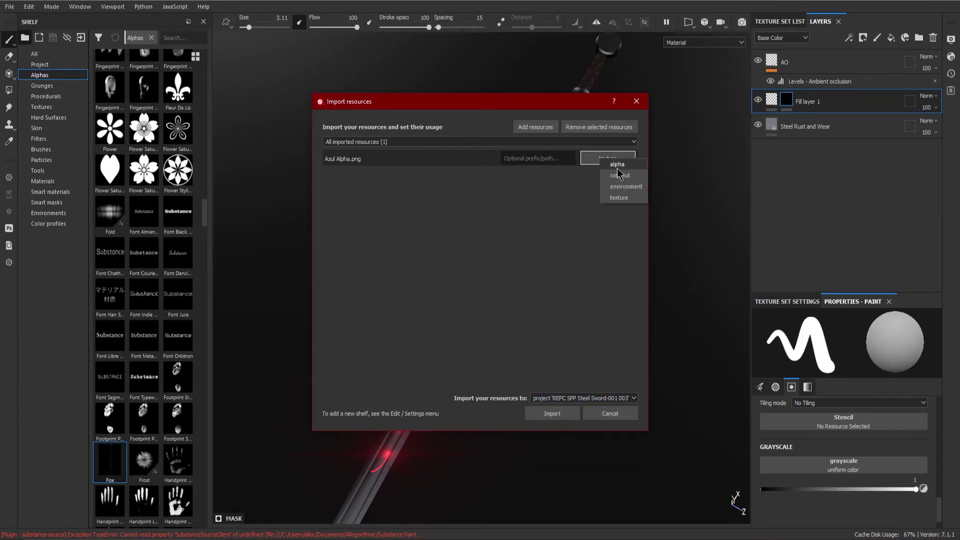
{"action": "left_click", "coordinate": [617, 165]}
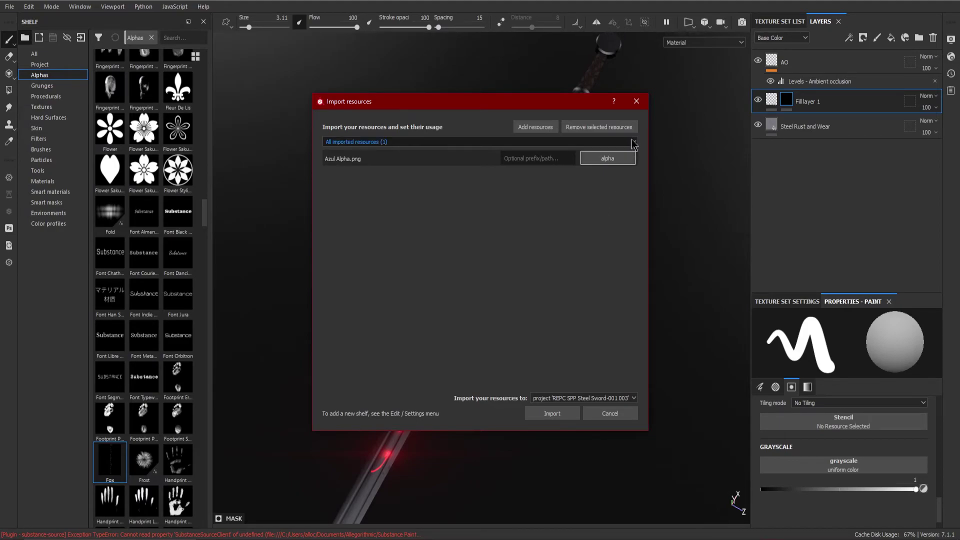
{"action": "left_click", "coordinate": [609, 157]}
{"action": "left_click", "coordinate": [642, 203]}
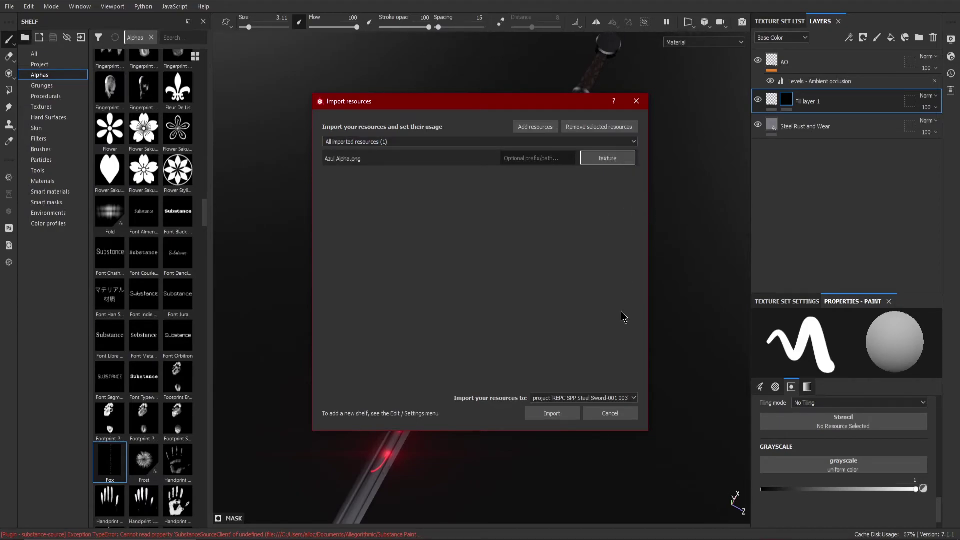
{"action": "left_click", "coordinate": [552, 413]}
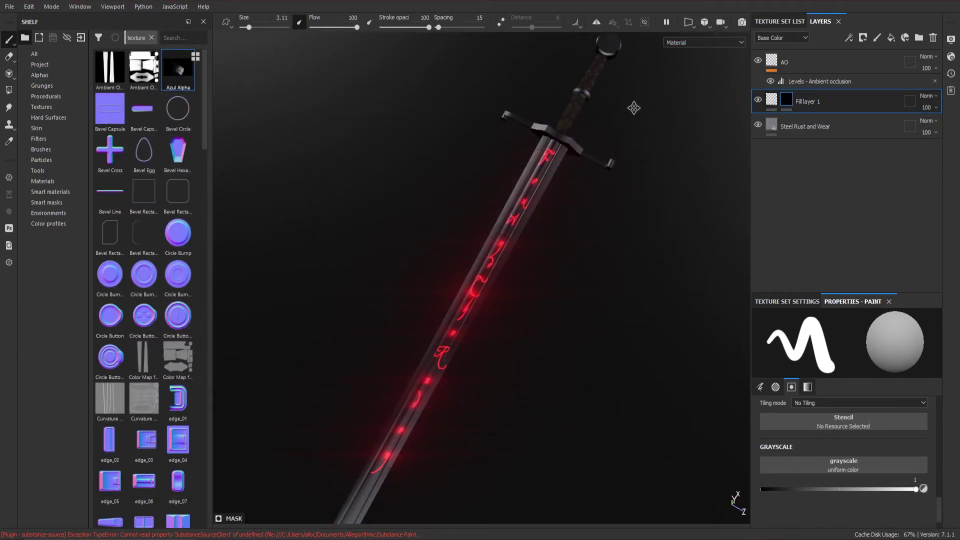
Show the 3D and 2D views side by side and examine the pommel emblem in the Swords.jpg reference photo
{"action": "middle_click_drag", "start_coordinate": [635, 100], "coordinate": [572, 237], "text": "alt"}
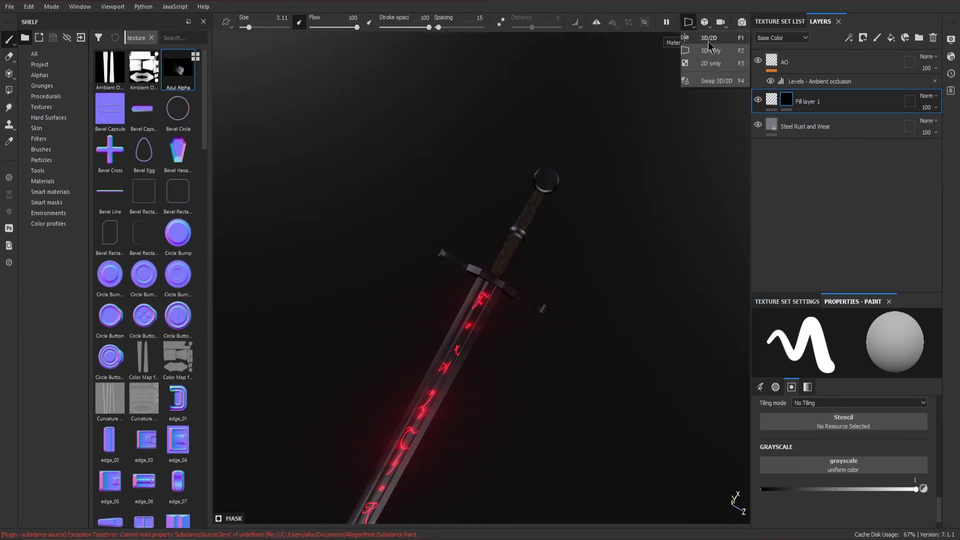
{"action": "key", "text": "F1"}
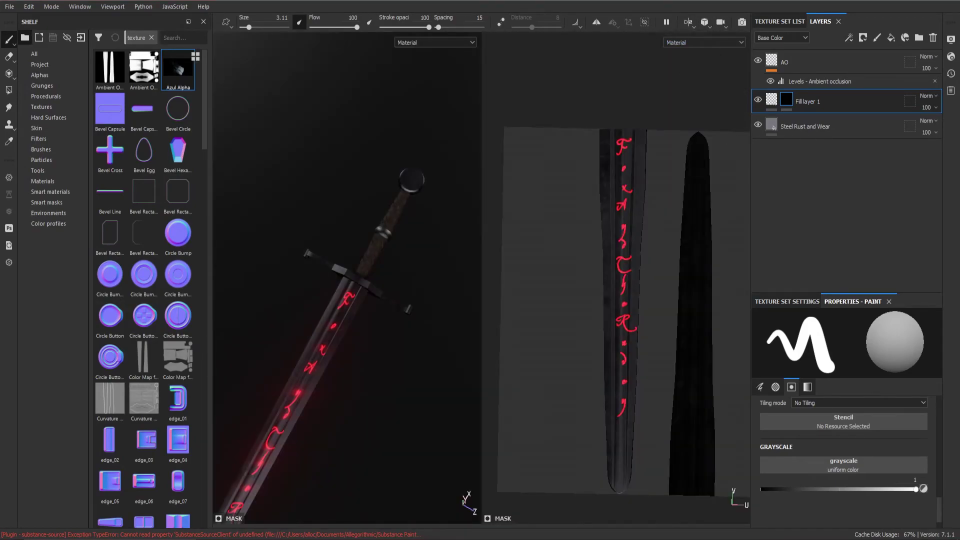
{"action": "scroll", "coordinate": [432, 108], "scroll_direction": "up", "scroll_amount": 6}
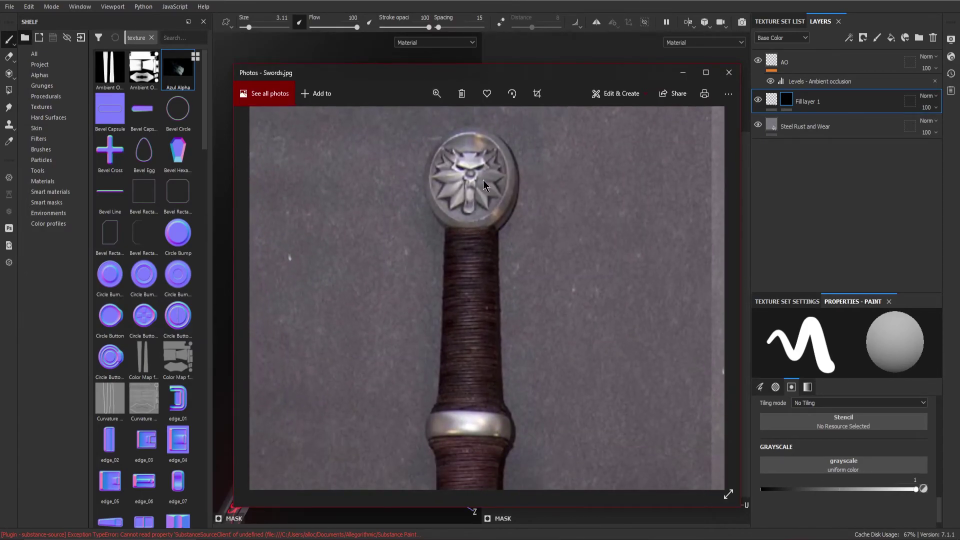
Switch to the Grip_Mat texture set and add a fill layer above Steel Rust and Wear
{"action": "left_click", "coordinate": [729, 72]}
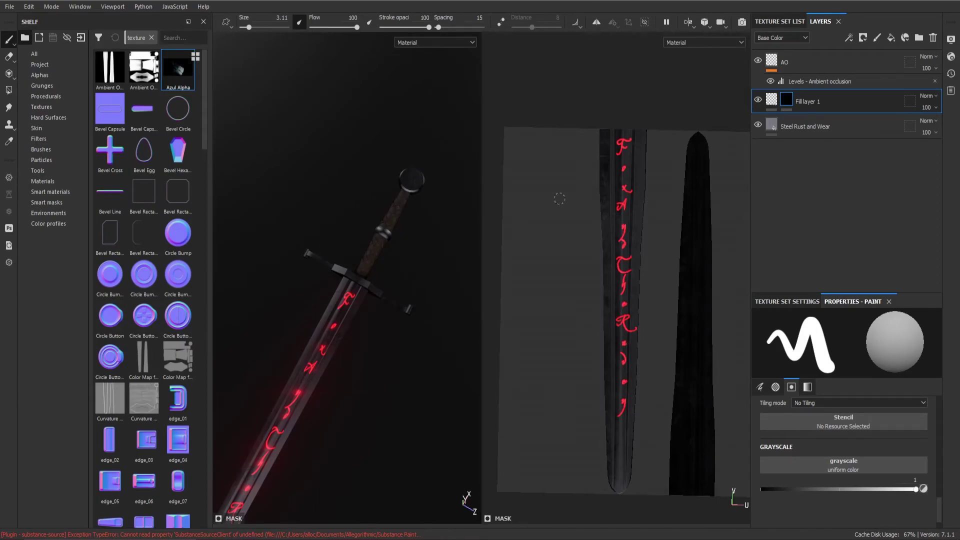
{"action": "left_click", "coordinate": [794, 22]}
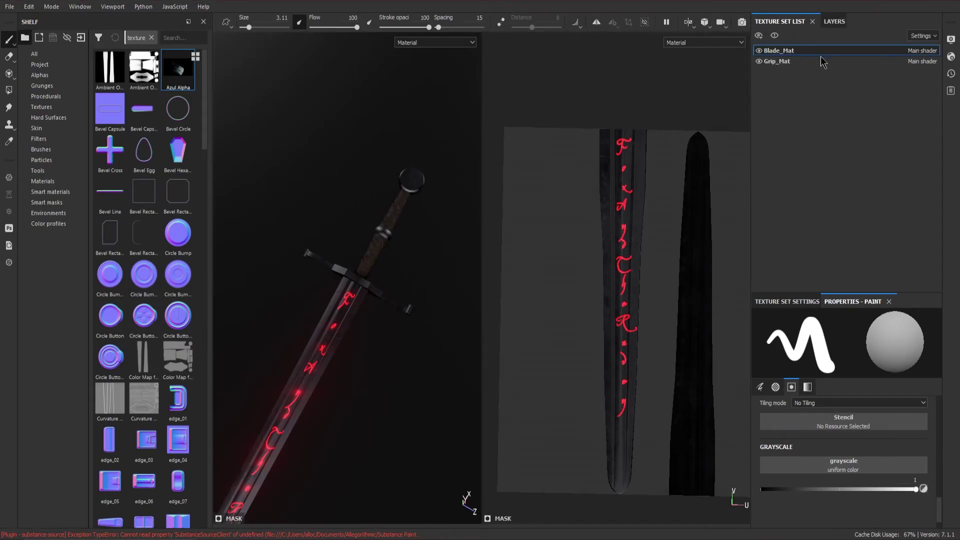
{"action": "left_click", "coordinate": [809, 62]}
{"action": "left_click", "coordinate": [835, 22]}
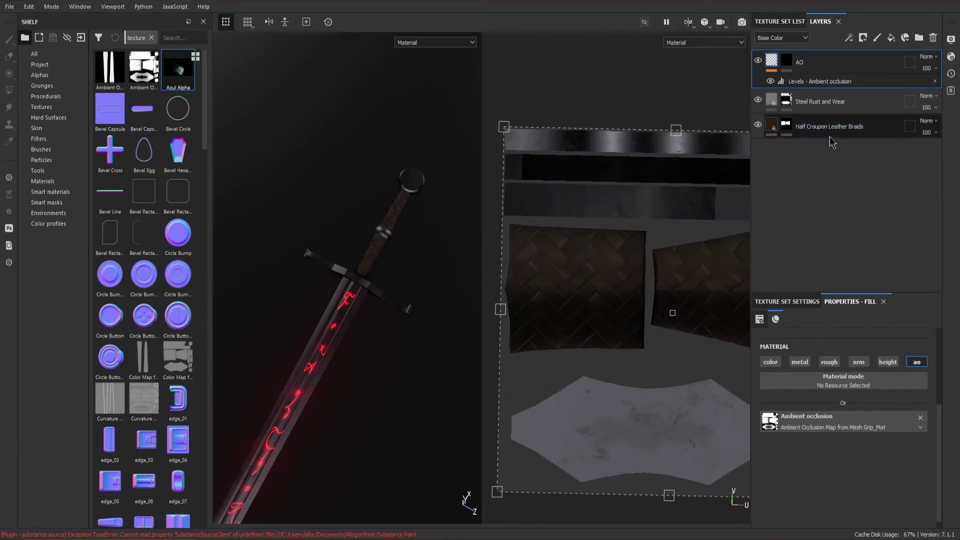
{"action": "left_click", "coordinate": [869, 110]}
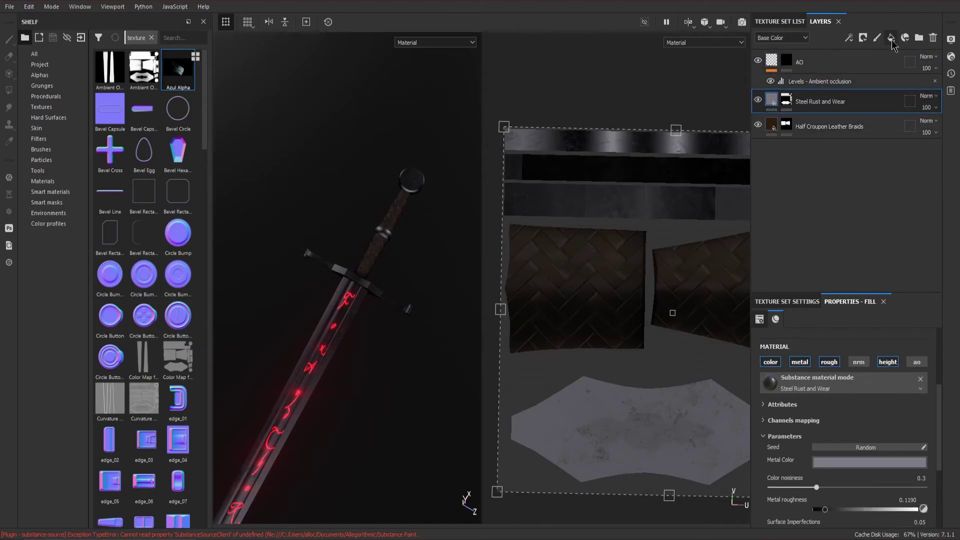
{"action": "left_click", "coordinate": [891, 37]}
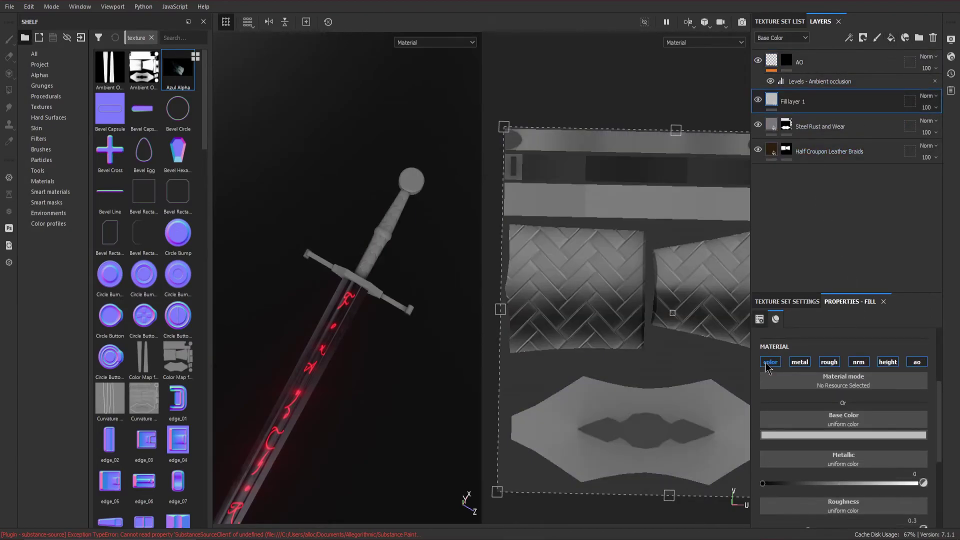
Restrict the new fill layer to the normal and height channels and set its height to 0.1656
{"action": "left_click", "coordinate": [768, 363]}
{"action": "left_click", "coordinate": [800, 363]}
{"action": "left_click", "coordinate": [830, 364]}
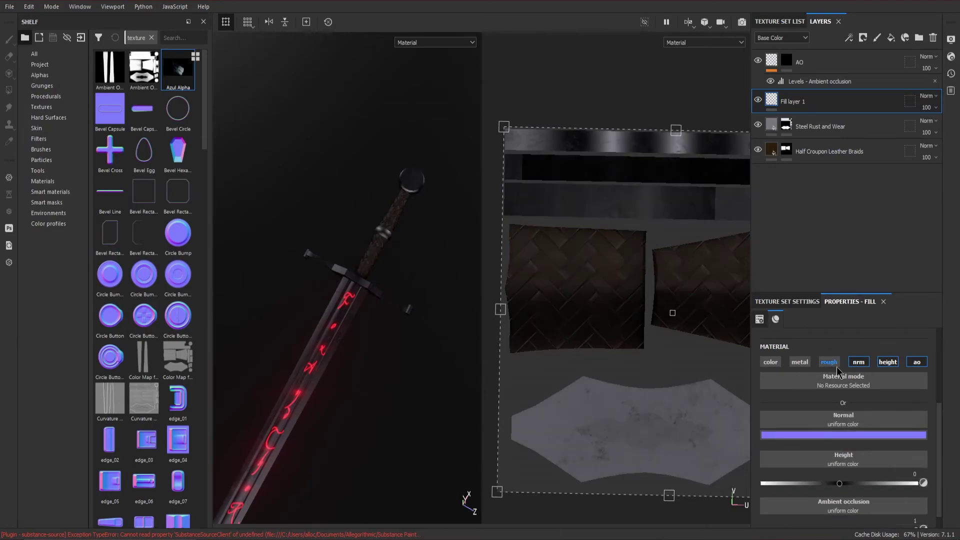
{"action": "left_click", "coordinate": [917, 363]}
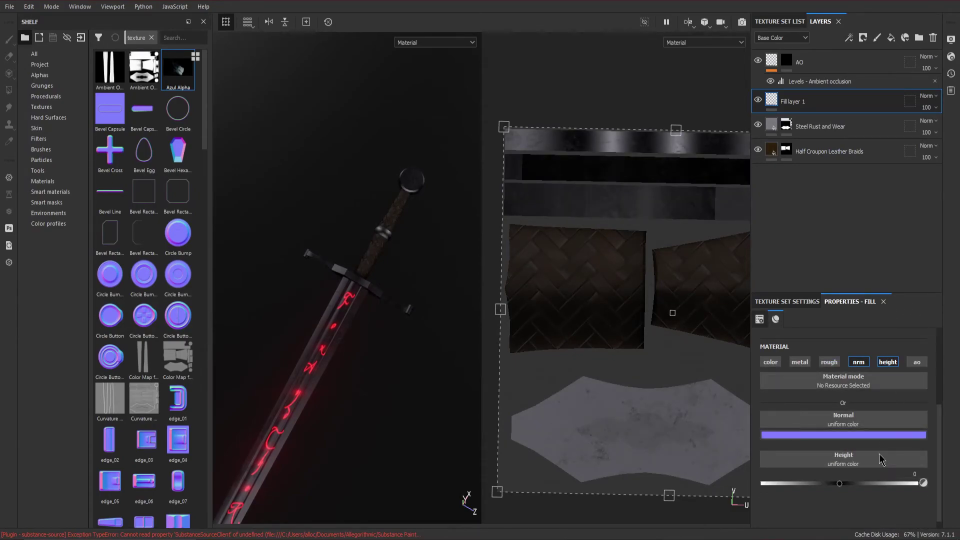
{"action": "left_click", "coordinate": [852, 483]}
Add a black mask to the fill layer and load Azul Alpha as the brush stencil for painting it
{"action": "right_click", "coordinate": [798, 102]}
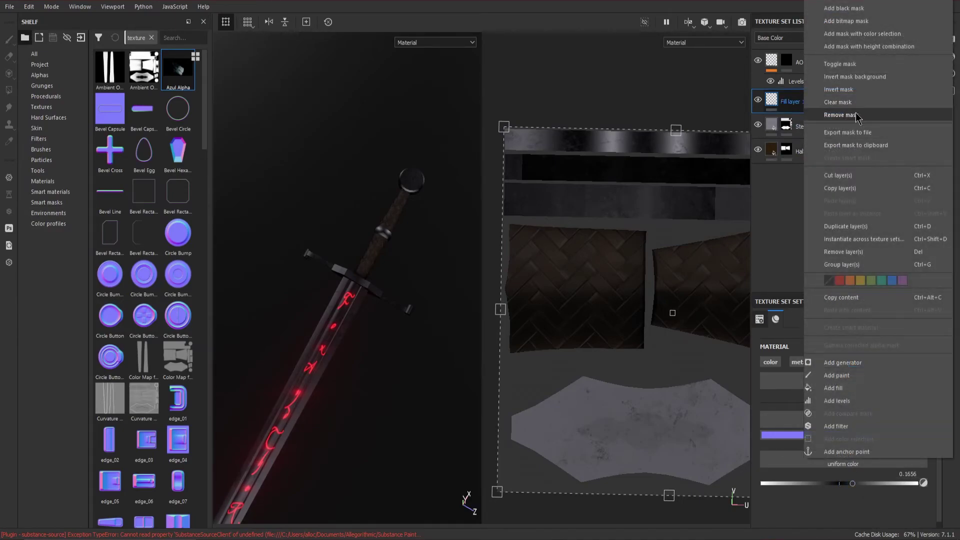
{"action": "left_click", "coordinate": [844, 8]}
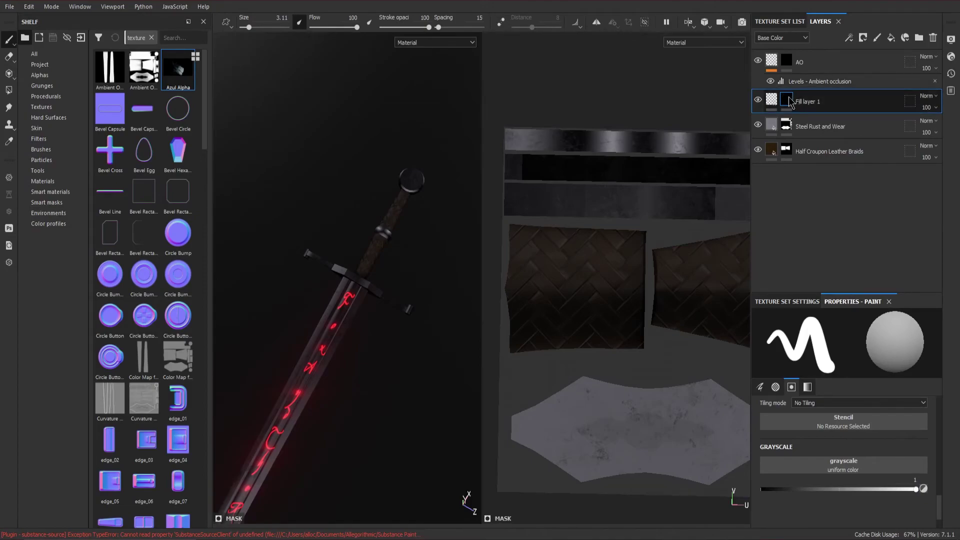
{"action": "middle_click_drag", "start_coordinate": [625, 300], "coordinate": [550, 245]}
{"action": "middle_click_drag", "start_coordinate": [712, 253], "coordinate": [625, 228], "text": "alt"}
{"action": "right_click_drag", "start_coordinate": [625, 228], "coordinate": [629, 340], "text": "alt"}
{"action": "mouse_move", "coordinate": [649, 280]}
{"action": "middle_mouse_down", "text": "alt"}
{"action": "mouse_move", "coordinate": [725, 267]}
{"action": "mouse_move", "coordinate": [749, 235]}
{"action": "middle_mouse_up", "text": "alt"}
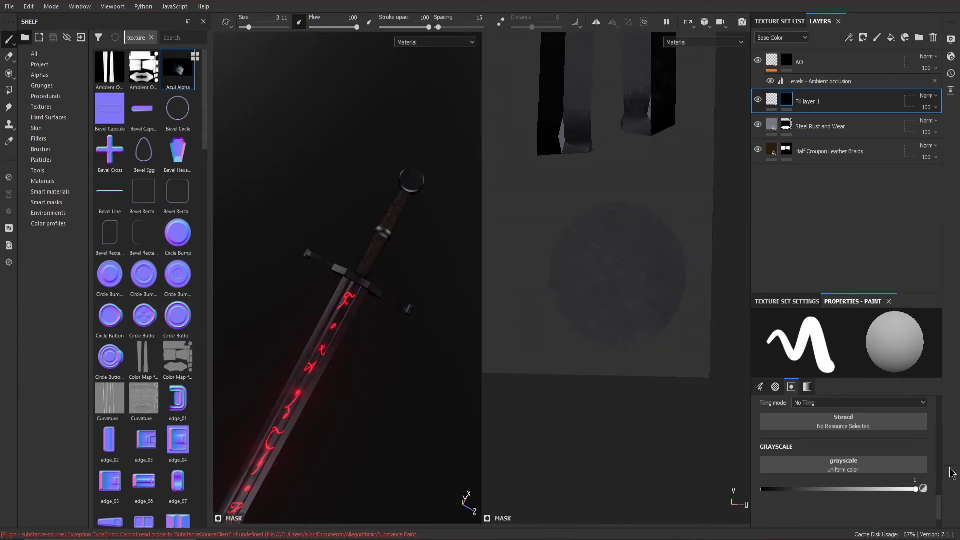
{"action": "scroll", "coordinate": [911, 444], "scroll_direction": "up", "scroll_amount": 2}
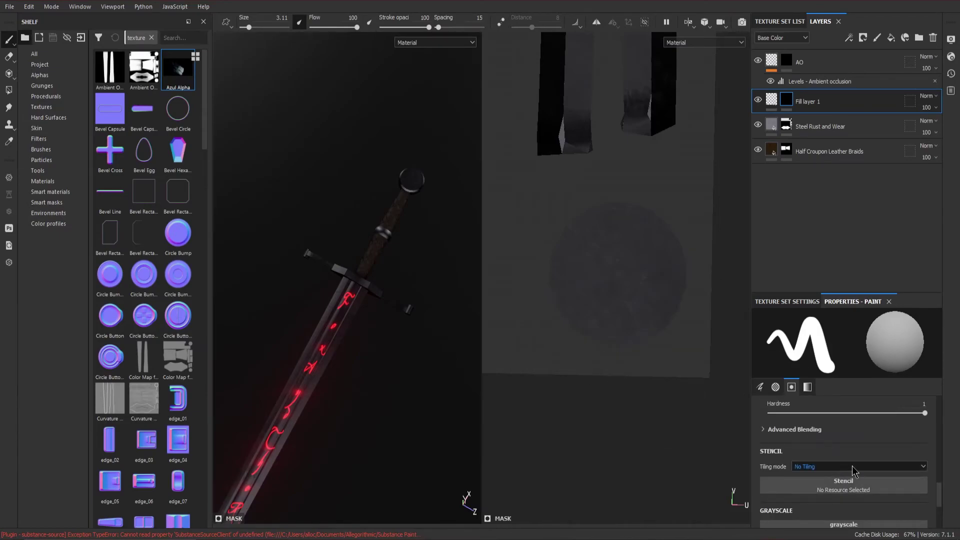
{"action": "scroll", "coordinate": [852, 471], "scroll_direction": "down", "scroll_amount": 1}
{"action": "left_click_drag", "start_coordinate": [178, 74], "coordinate": [804, 457]}
Reduce the brush size to 2.44 and paint the dragon-head stencil onto the pommel's circular face in the 2D view
{"action": "middle_click_drag", "start_coordinate": [663, 281], "coordinate": [665, 309], "text": "alt"}
{"action": "scroll", "coordinate": [648, 309], "scroll_direction": "up", "scroll_amount": 4}
{"action": "scroll", "coordinate": [662, 306], "scroll_direction": "down", "scroll_amount": 1}
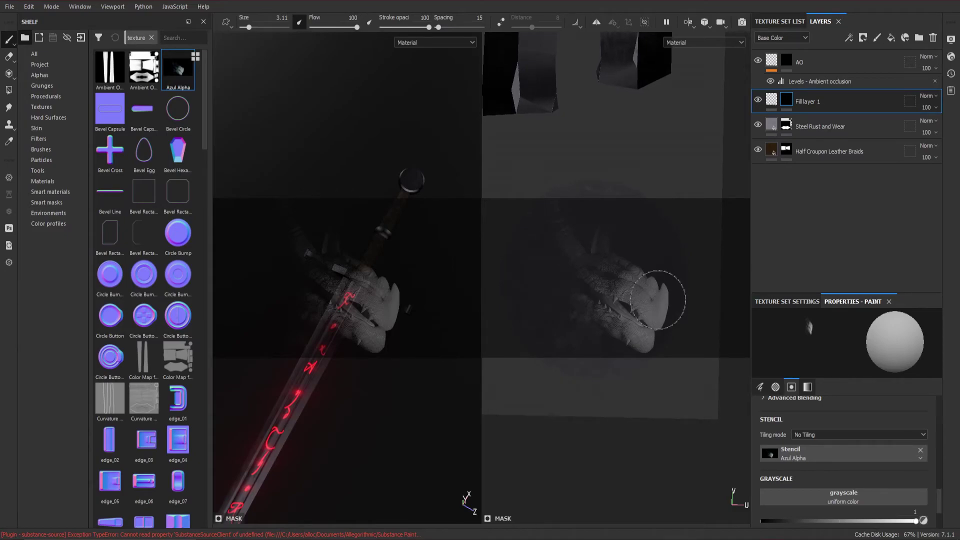
{"action": "key", "text": "["}
{"action": "key", "text": "["}
{"action": "key", "text": "["}
{"action": "mouse_move", "coordinate": [625, 274]}
{"action": "left_mouse_down"}
{"action": "mouse_move", "coordinate": [595, 303]}
{"action": "mouse_move", "coordinate": [647, 284]}
{"action": "mouse_move", "coordinate": [637, 323]}
{"action": "left_mouse_up"}
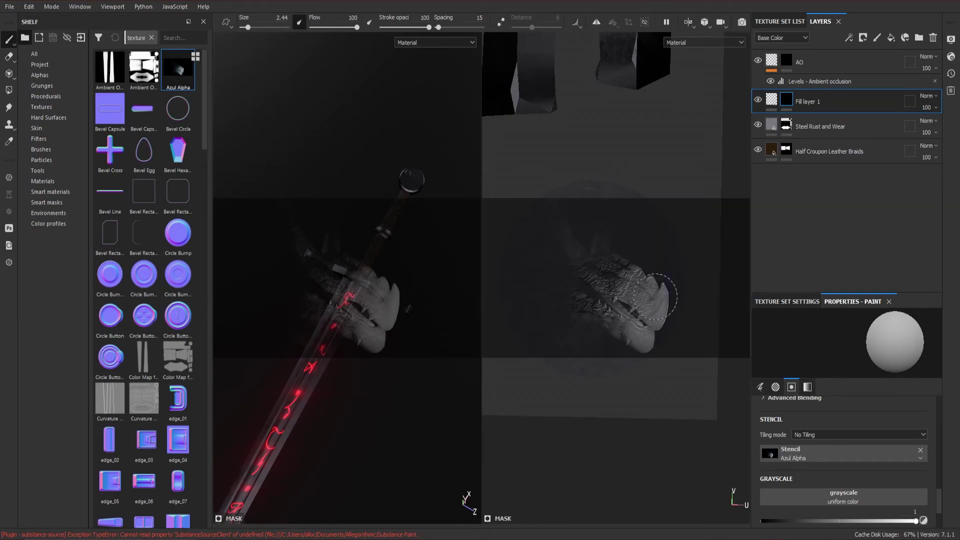
{"action": "key", "text": "ctrl+z"}
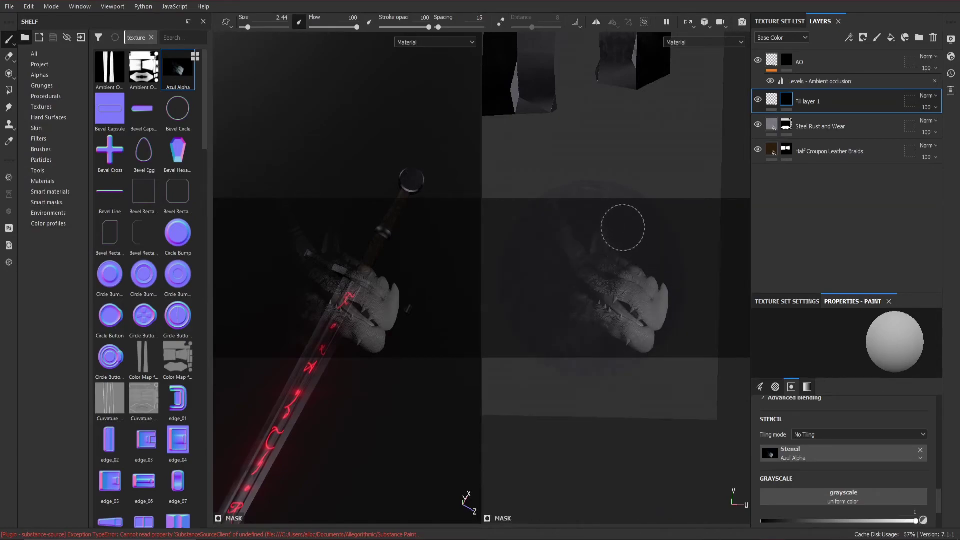
{"action": "mouse_move", "coordinate": [620, 219]}
{"action": "left_mouse_down"}
{"action": "mouse_move", "coordinate": [603, 243]}
{"action": "mouse_move", "coordinate": [565, 220]}
{"action": "mouse_move", "coordinate": [619, 287]}
{"action": "mouse_move", "coordinate": [559, 309]}
{"action": "mouse_move", "coordinate": [605, 336]}
{"action": "mouse_move", "coordinate": [647, 330]}
{"action": "mouse_move", "coordinate": [664, 316]}
{"action": "mouse_move", "coordinate": [635, 277]}
{"action": "left_mouse_up"}
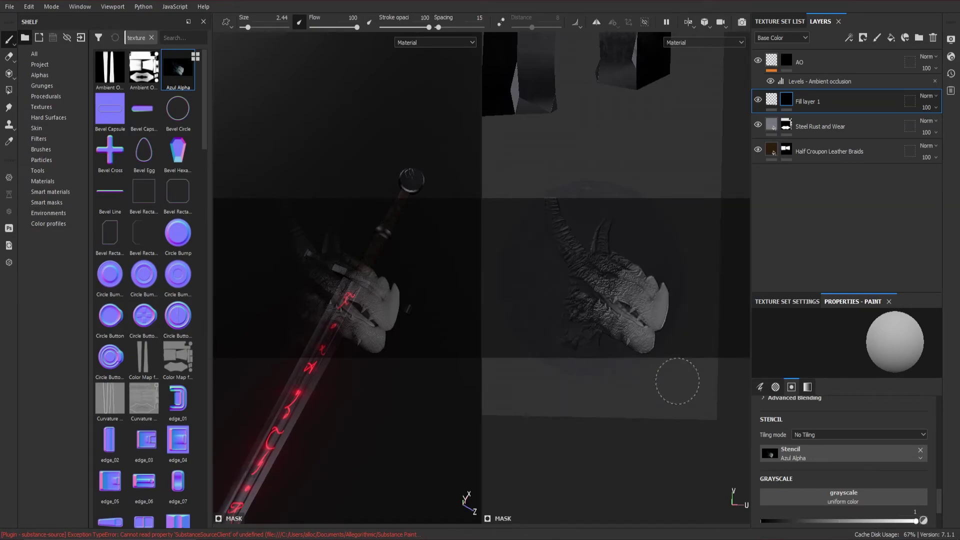
Remove the stencil and examine the orientation of the painted dragon head on the pommel in the 3D view
{"action": "left_click", "coordinate": [919, 450]}
{"action": "left_click_drag", "start_coordinate": [679, 357], "coordinate": [649, 333], "text": "alt"}
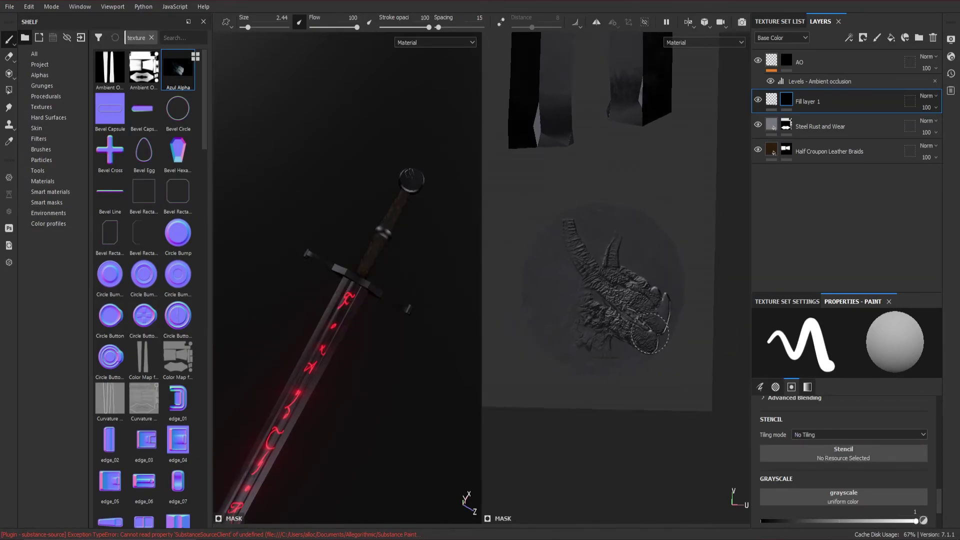
{"action": "middle_click_drag", "start_coordinate": [403, 152], "coordinate": [375, 206]}
{"action": "scroll", "coordinate": [402, 266], "scroll_direction": "up", "scroll_amount": 5}
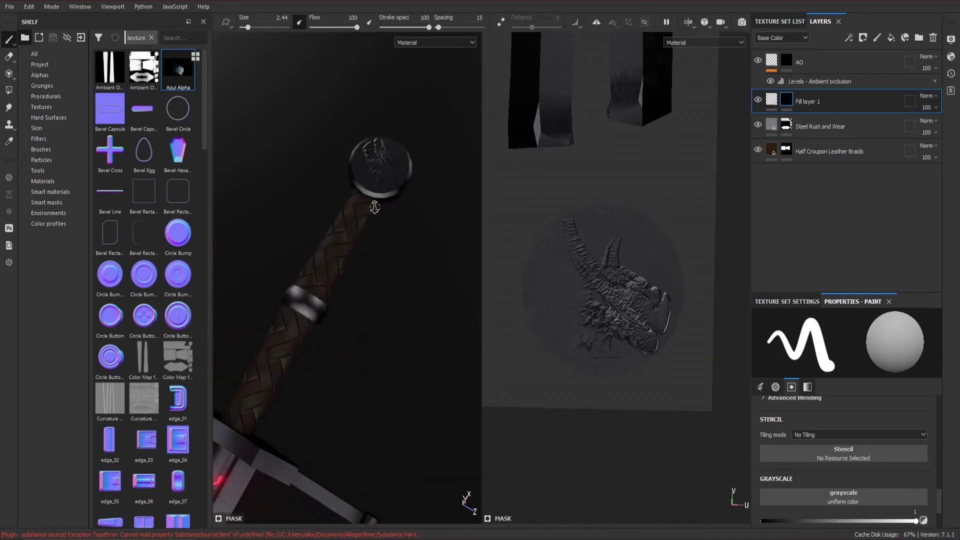
{"action": "mouse_move", "coordinate": [374, 207]}
{"action": "left_mouse_down", "text": "alt"}
{"action": "mouse_move", "coordinate": [325, 281]}
{"action": "mouse_move", "coordinate": [326, 231]}
{"action": "mouse_move", "coordinate": [296, 250]}
{"action": "mouse_move", "coordinate": [155, 226]}
{"action": "mouse_move", "coordinate": [253, 240]}
{"action": "left_mouse_up", "text": "alt"}
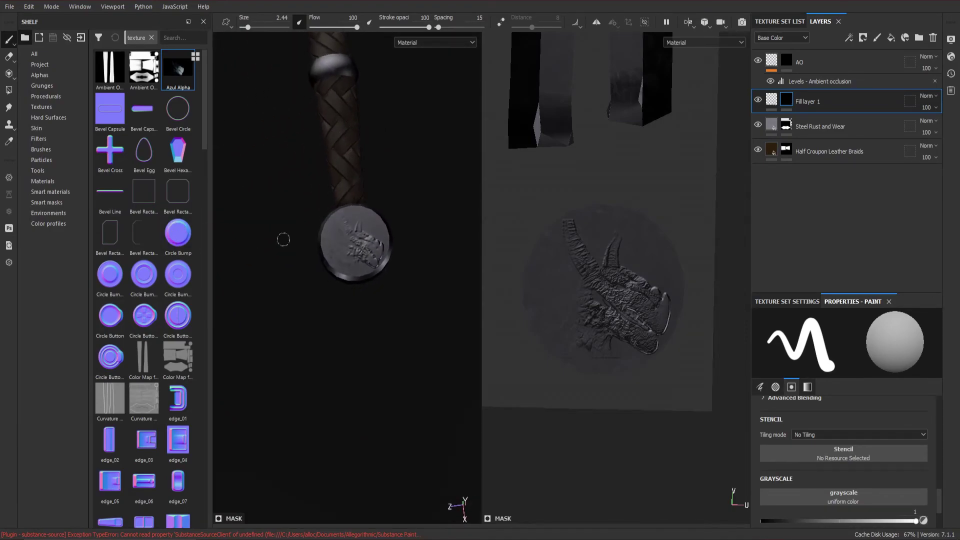
{"action": "mouse_move", "coordinate": [337, 217]}
{"action": "left_mouse_down", "text": "alt"}
{"action": "mouse_move", "coordinate": [368, 300]}
{"action": "mouse_move", "coordinate": [369, 337]}
{"action": "mouse_move", "coordinate": [500, 290]}
{"action": "left_mouse_up", "text": "alt"}
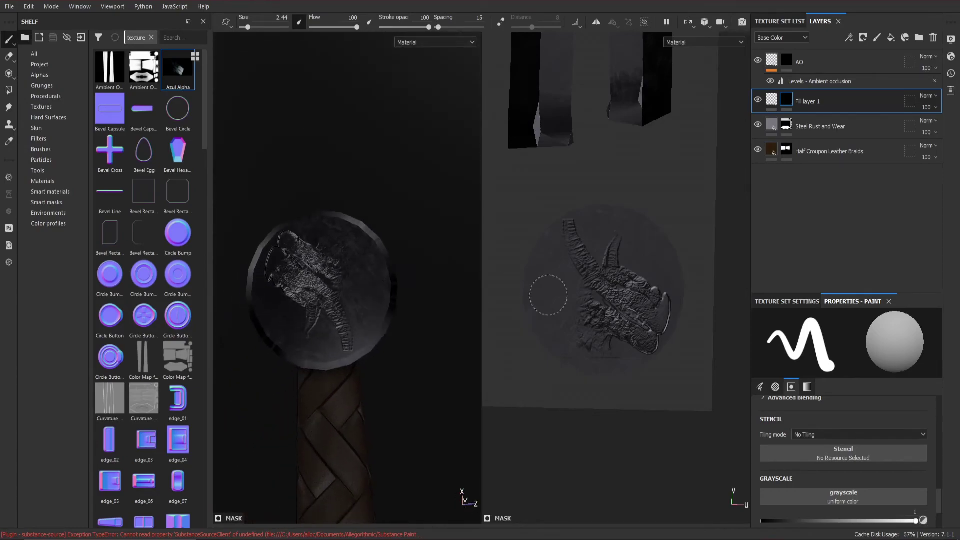
Clear the dragon head from the fill layer's mask and load Azul Alpha as the stencil again
{"action": "right_click", "coordinate": [788, 105]}
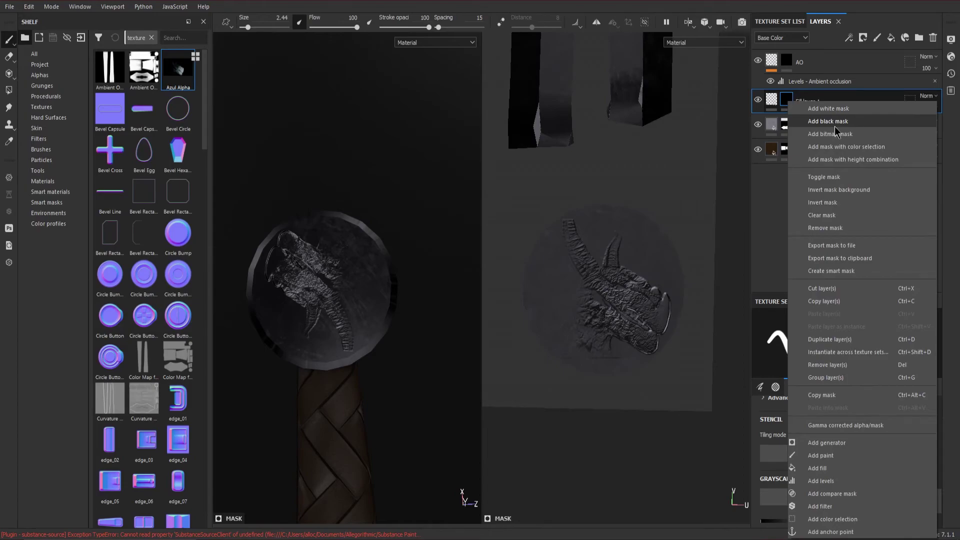
{"action": "left_click", "coordinate": [828, 217]}
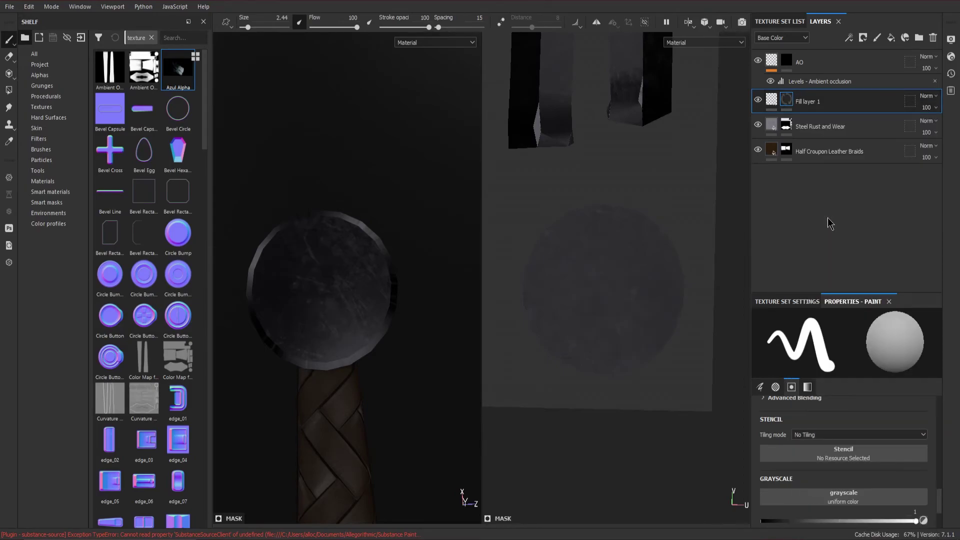
{"action": "mouse_move", "coordinate": [185, 80]}
{"action": "left_mouse_down"}
{"action": "mouse_move", "coordinate": [878, 407]}
{"action": "mouse_move", "coordinate": [869, 459]}
{"action": "left_mouse_up"}
{"action": "left_click", "coordinate": [826, 279]}
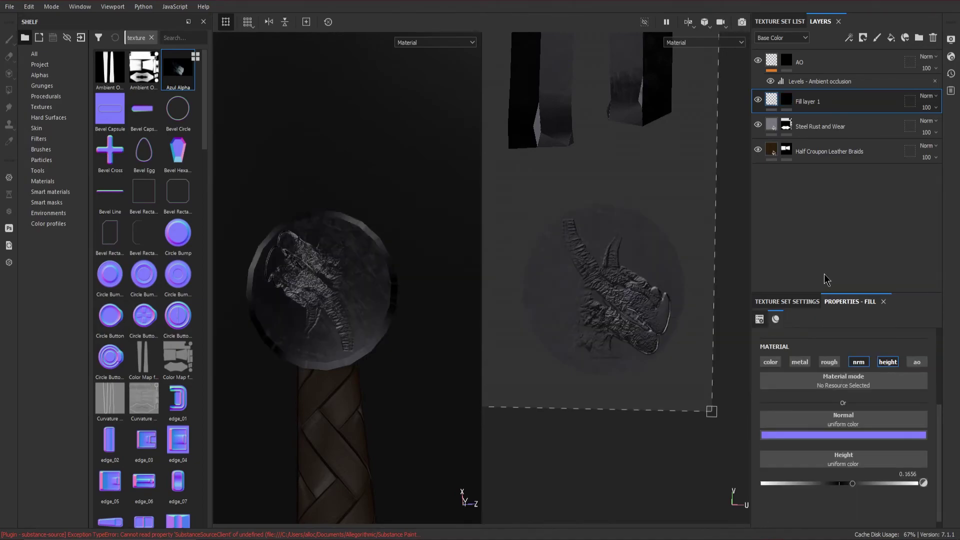
{"action": "right_click", "coordinate": [787, 102]}
{"action": "left_click", "coordinate": [824, 217]}
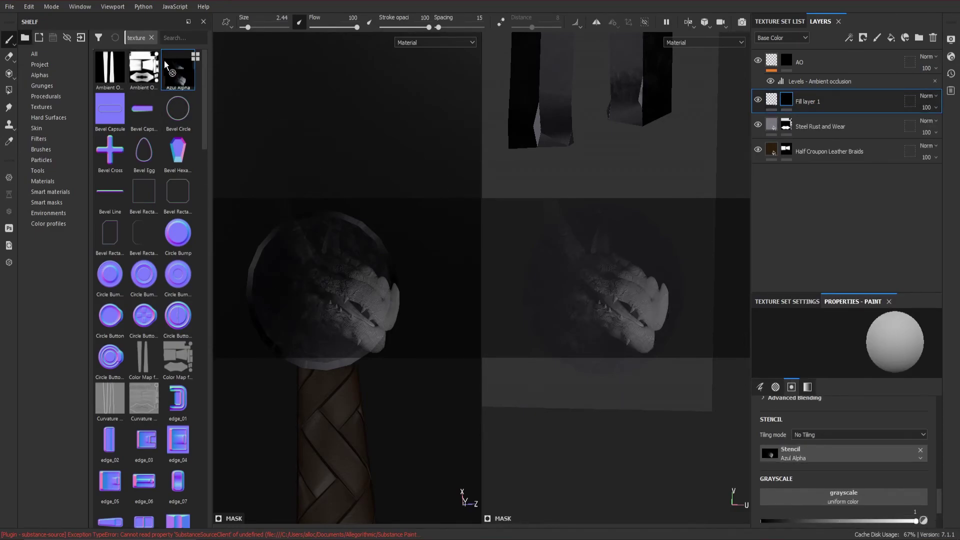
Turn the 2D view upside down and line up the pommel's circular face with the dragon-head stencil
{"action": "left_click_drag", "start_coordinate": [621, 315], "coordinate": [478, 328], "text": "alt"}
{"action": "mouse_move", "coordinate": [688, 336]}
{"action": "middle_mouse_down", "text": "alt"}
{"action": "mouse_move", "coordinate": [584, 289]}
{"action": "mouse_move", "coordinate": [608, 178]}
{"action": "mouse_move", "coordinate": [588, 287]}
{"action": "middle_mouse_up", "text": "alt"}
{"action": "left_click_drag", "start_coordinate": [649, 288], "coordinate": [645, 279], "text": "alt"}
{"action": "middle_click_drag", "start_coordinate": [678, 343], "coordinate": [676, 349], "text": "alt"}
{"action": "right_click_drag", "start_coordinate": [676, 349], "coordinate": [699, 364], "text": "alt"}
{"action": "middle_click_drag", "start_coordinate": [698, 364], "coordinate": [695, 366], "text": "alt"}
{"action": "right_click_drag", "start_coordinate": [695, 366], "coordinate": [701, 368], "text": "alt"}
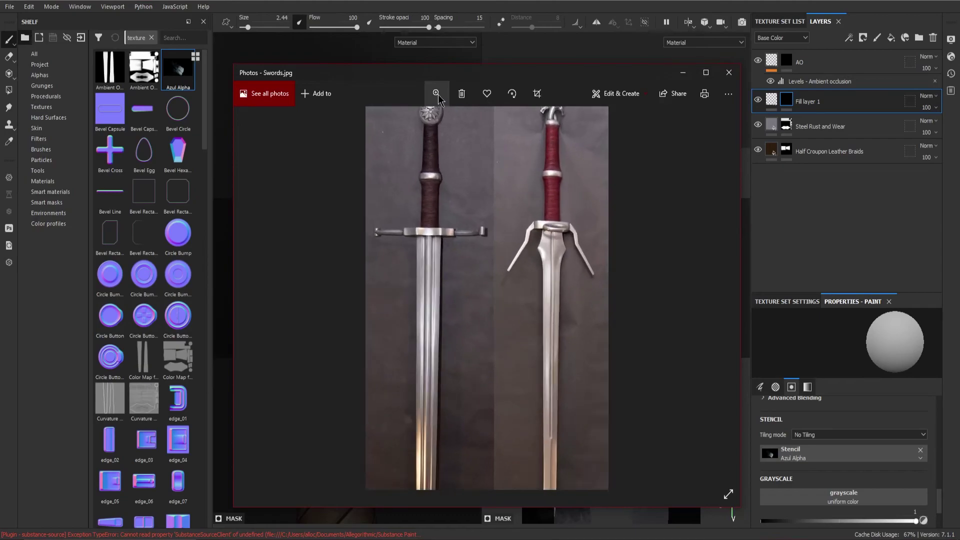
Examine the pommel's rim and emblem up close in the Swords.jpg reference photo
{"action": "left_click", "coordinate": [436, 94]}
{"action": "left_click_drag", "start_coordinate": [440, 130], "coordinate": [486, 317]}
{"action": "scroll", "coordinate": [440, 195], "scroll_direction": "up", "scroll_amount": 3}
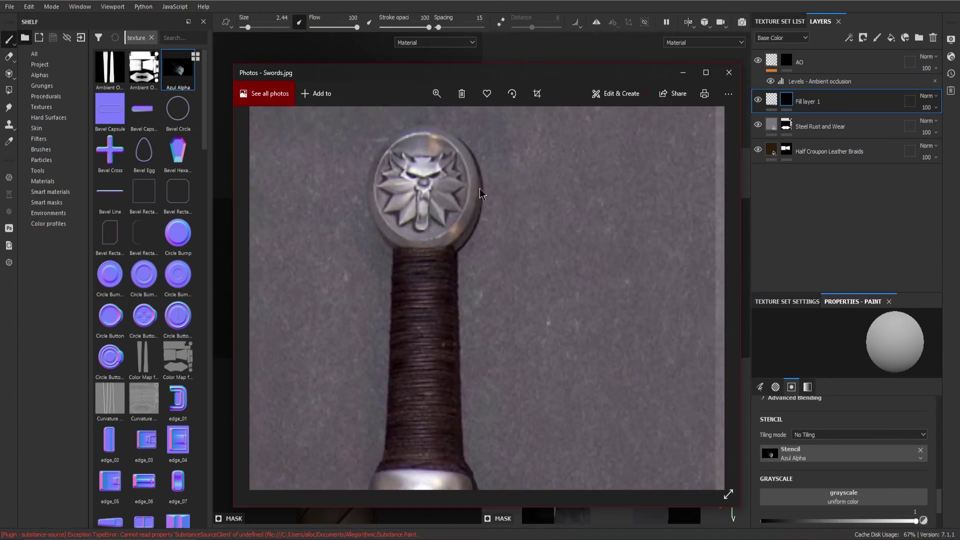
{"action": "left_click", "coordinate": [729, 73]}
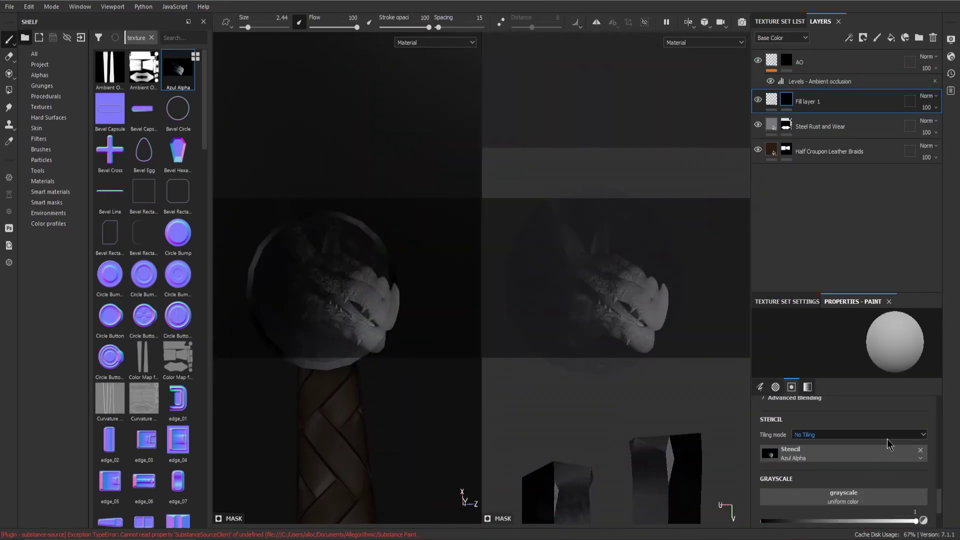
Remove the Azul Alpha stencil and set the fill layer's height to -0.1083
{"action": "left_click", "coordinate": [920, 450]}
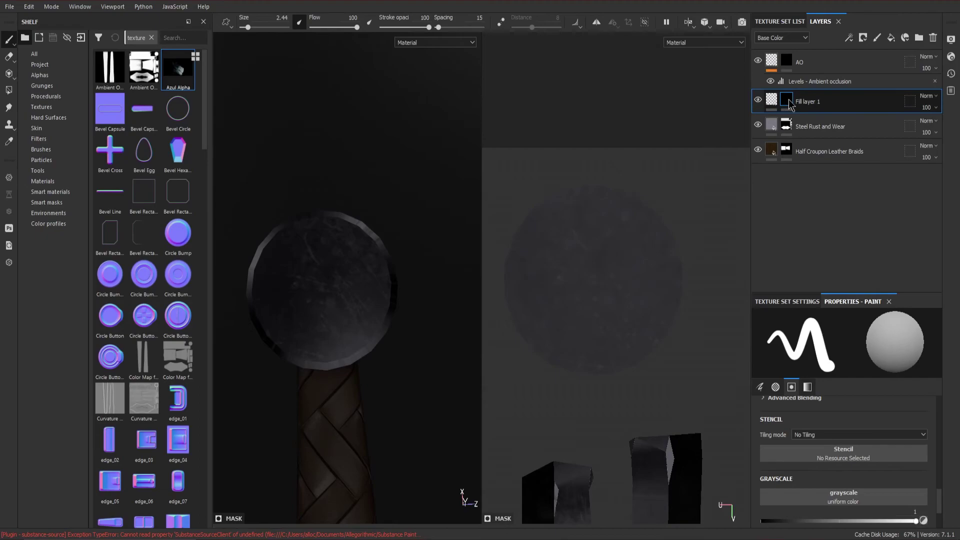
{"action": "left_click", "coordinate": [771, 100]}
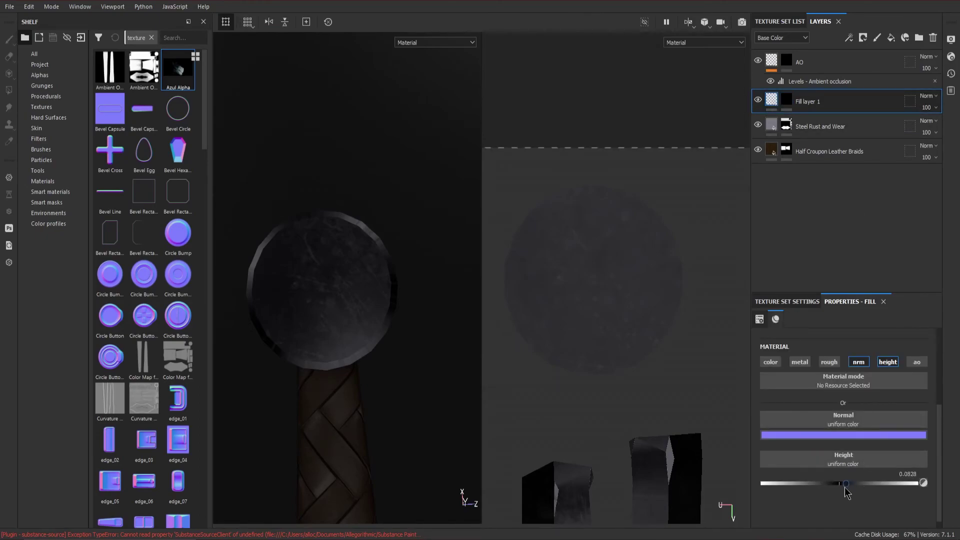
{"action": "left_click", "coordinate": [786, 101]}
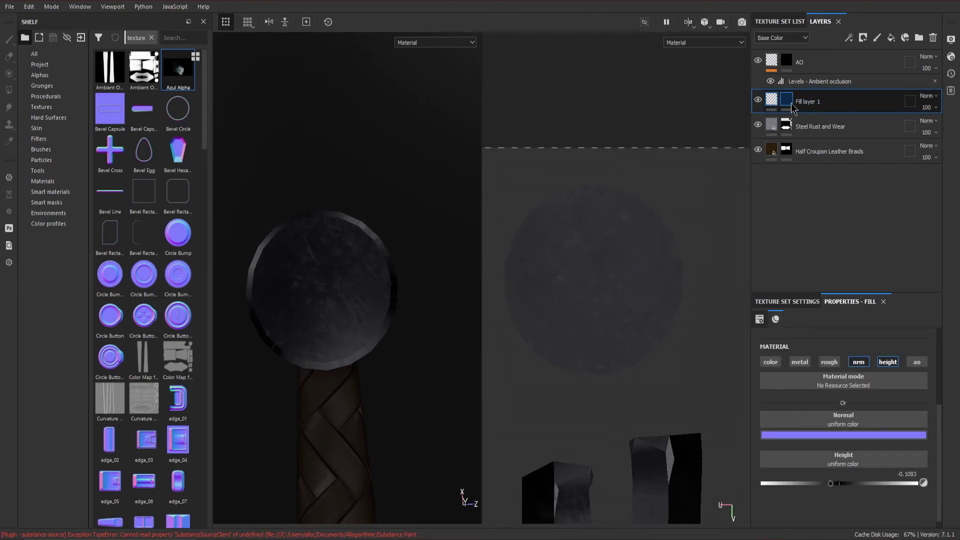
Enlarge the brush to 9.96 and stamp a circular recess centred on the pommel's face in the layer mask
{"action": "key", "text": "1"}
{"action": "mouse_move", "coordinate": [585, 292]}
{"action": "right_mouse_down", "text": "ctrl"}
{"action": "mouse_move", "coordinate": [568, 268]}
{"action": "mouse_move", "coordinate": [594, 282]}
{"action": "right_mouse_up", "text": "ctrl"}
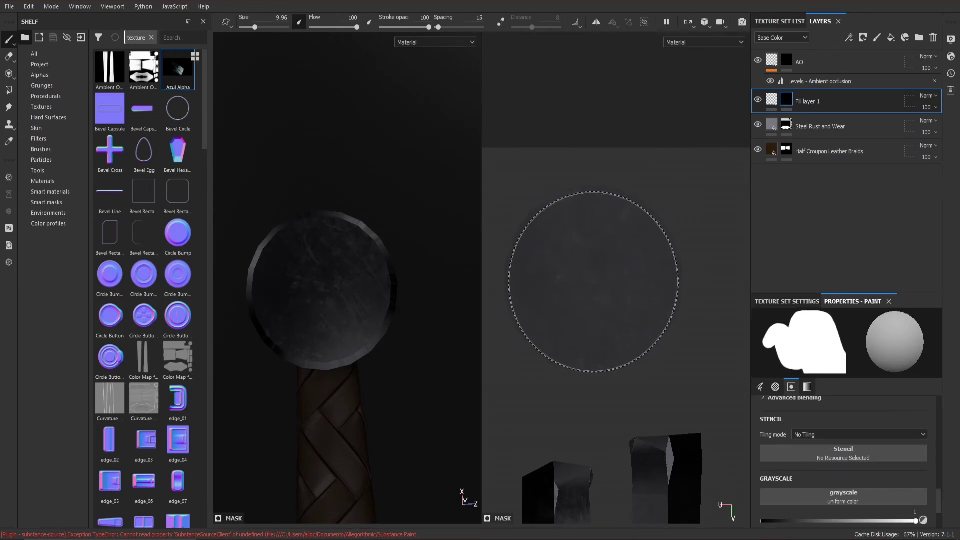
{"action": "left_click", "coordinate": [593, 281]}
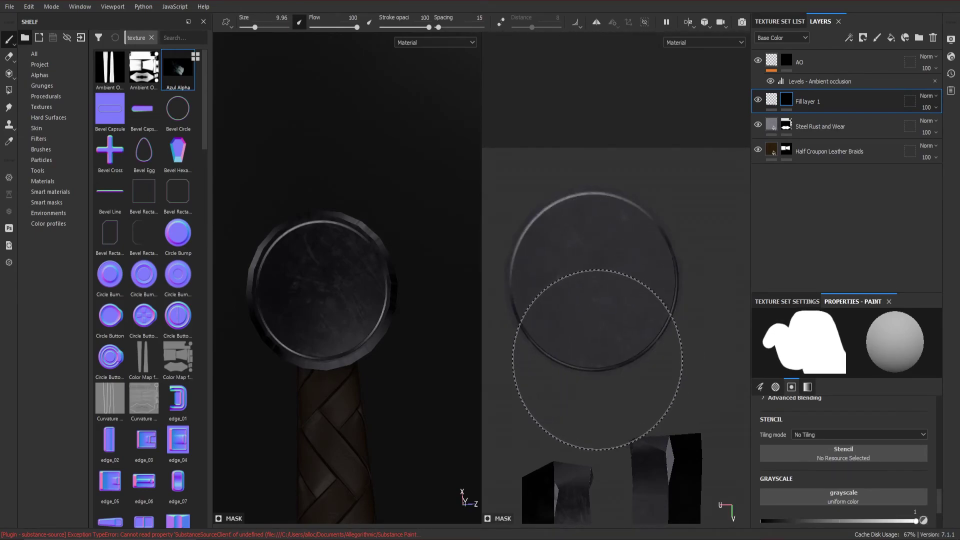
Stamp the same circular recess on the pommel's opposite face and check both sides in the 3D view
{"action": "mouse_move", "coordinate": [659, 430]}
{"action": "middle_mouse_down"}
{"action": "mouse_move", "coordinate": [667, 328]}
{"action": "mouse_move", "coordinate": [600, 407]}
{"action": "middle_mouse_up"}
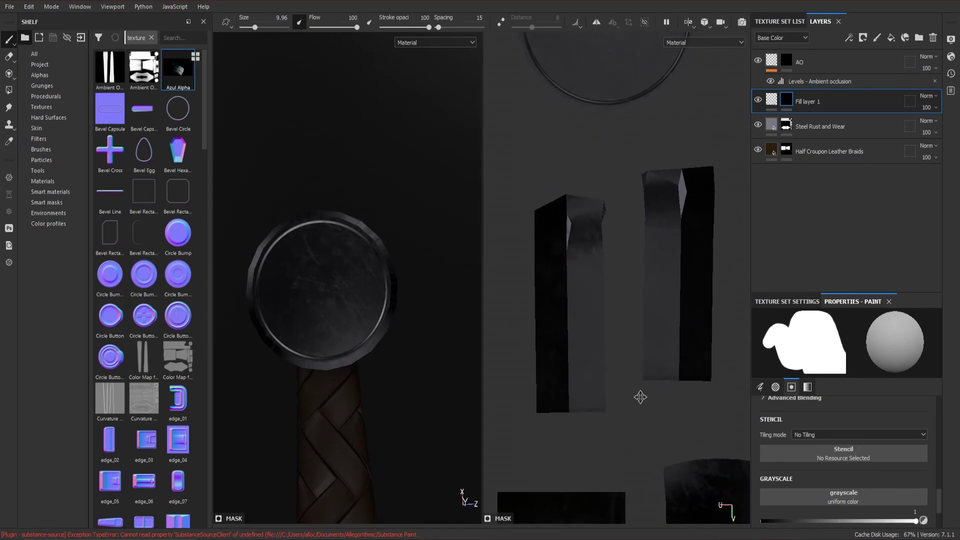
{"action": "scroll", "coordinate": [621, 196], "scroll_direction": "up", "scroll_amount": 5}
{"action": "mouse_move", "coordinate": [621, 197]}
{"action": "middle_mouse_down"}
{"action": "mouse_move", "coordinate": [601, 237]}
{"action": "mouse_move", "coordinate": [631, 406]}
{"action": "middle_mouse_up"}
{"action": "scroll", "coordinate": [620, 326], "scroll_direction": "down", "scroll_amount": 5}
{"action": "mouse_move", "coordinate": [619, 325]}
{"action": "middle_mouse_down"}
{"action": "mouse_move", "coordinate": [621, 278]}
{"action": "mouse_move", "coordinate": [622, 328]}
{"action": "middle_mouse_up"}
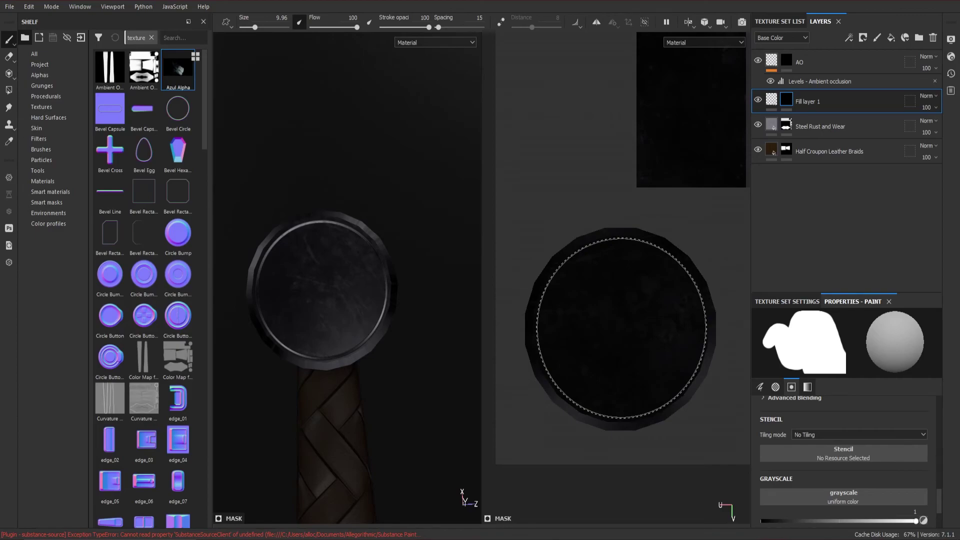
{"action": "middle_click_drag", "start_coordinate": [621, 118], "coordinate": [617, 182]}
{"action": "mouse_move", "coordinate": [395, 265]}
{"action": "left_mouse_down", "text": "alt"}
{"action": "mouse_move", "coordinate": [424, 263]}
{"action": "mouse_move", "coordinate": [505, 186]}
{"action": "mouse_move", "coordinate": [439, 210]}
{"action": "mouse_move", "coordinate": [409, 347]}
{"action": "mouse_move", "coordinate": [430, 239]}
{"action": "mouse_move", "coordinate": [388, 236]}
{"action": "mouse_move", "coordinate": [446, 238]}
{"action": "mouse_move", "coordinate": [421, 243]}
{"action": "mouse_move", "coordinate": [414, 225]}
{"action": "mouse_move", "coordinate": [390, 293]}
{"action": "mouse_move", "coordinate": [440, 369]}
{"action": "mouse_move", "coordinate": [468, 441]}
{"action": "mouse_move", "coordinate": [431, 458]}
{"action": "left_mouse_up", "text": "alt"}
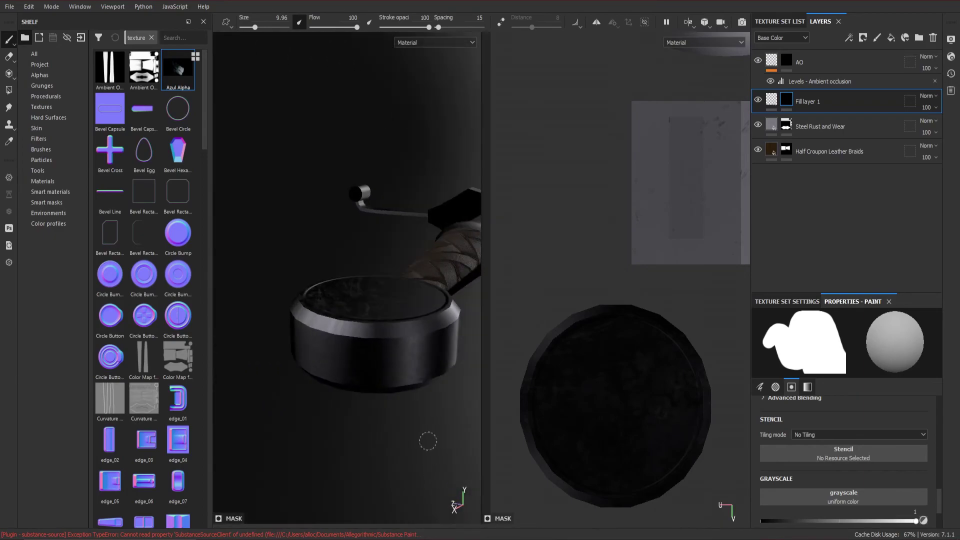
{"action": "mouse_move", "coordinate": [338, 305]}
{"action": "left_mouse_down", "text": "alt"}
{"action": "mouse_move", "coordinate": [325, 320]}
{"action": "mouse_move", "coordinate": [346, 375]}
{"action": "mouse_move", "coordinate": [340, 352]}
{"action": "mouse_move", "coordinate": [352, 350]}
{"action": "mouse_move", "coordinate": [350, 340]}
{"action": "left_mouse_up", "text": "alt"}
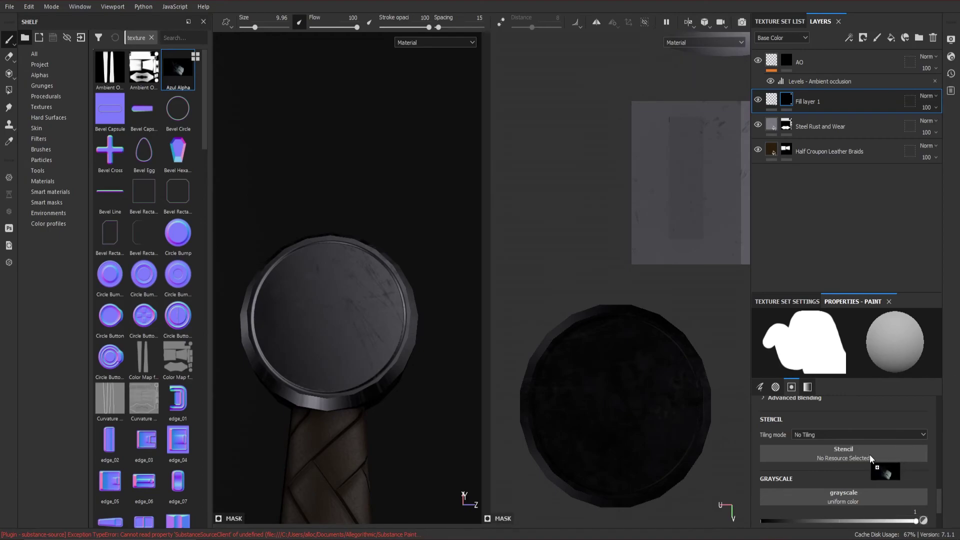
Load Azul Alpha as the brush stencil and centre the pommel face's UV island beneath it
{"action": "left_click_drag", "start_coordinate": [869, 459], "coordinate": [850, 453]}
{"action": "mouse_move", "coordinate": [620, 157]}
{"action": "middle_mouse_down"}
{"action": "mouse_move", "coordinate": [640, 187]}
{"action": "mouse_move", "coordinate": [646, 314]}
{"action": "mouse_move", "coordinate": [639, 260]}
{"action": "mouse_move", "coordinate": [635, 291]}
{"action": "mouse_move", "coordinate": [644, 270]}
{"action": "mouse_move", "coordinate": [649, 304]}
{"action": "middle_mouse_up"}
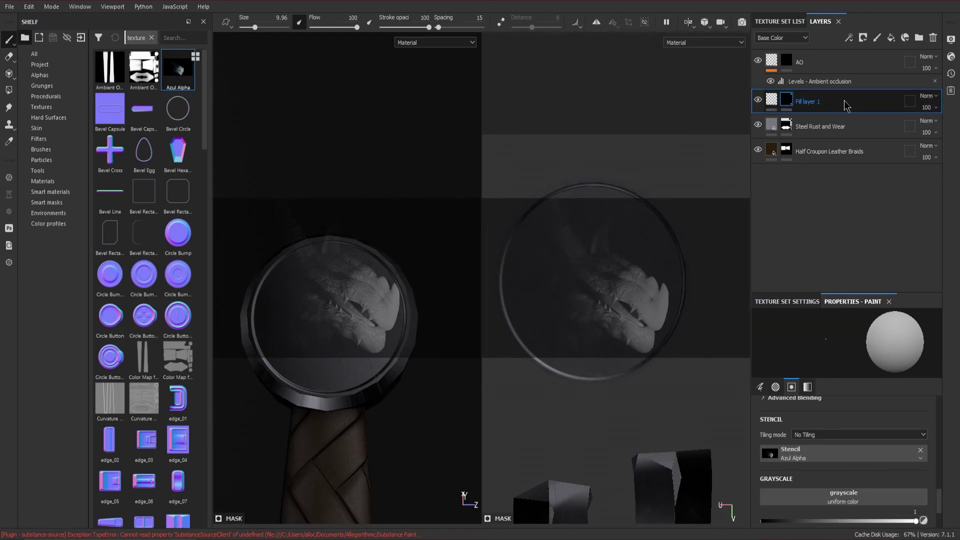
Add a fill layer above Fill layer 1 with only the normal and height channels active, and set its height to 0.1720
{"action": "left_click", "coordinate": [890, 38]}
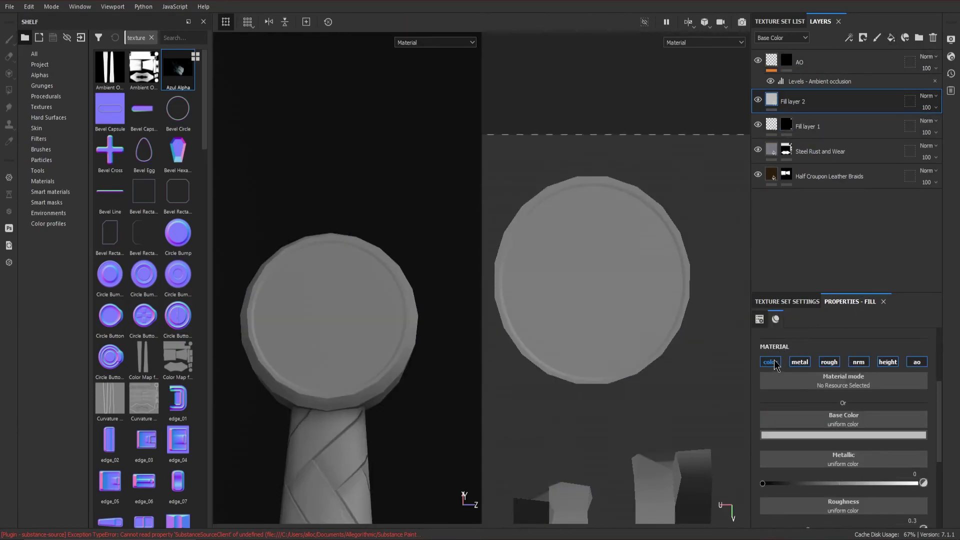
{"action": "left_click", "coordinate": [770, 362]}
{"action": "left_click", "coordinate": [799, 362]}
{"action": "left_click", "coordinate": [828, 362]}
{"action": "left_click", "coordinate": [858, 362]}
{"action": "left_click", "coordinate": [912, 365]}
{"action": "left_click", "coordinate": [858, 361]}
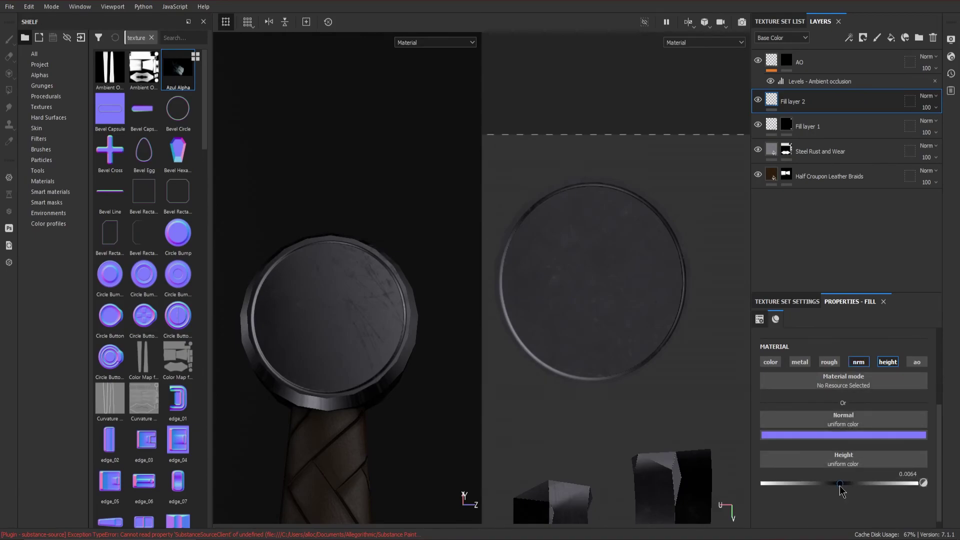
{"action": "left_click_drag", "start_coordinate": [852, 485], "coordinate": [829, 484]}
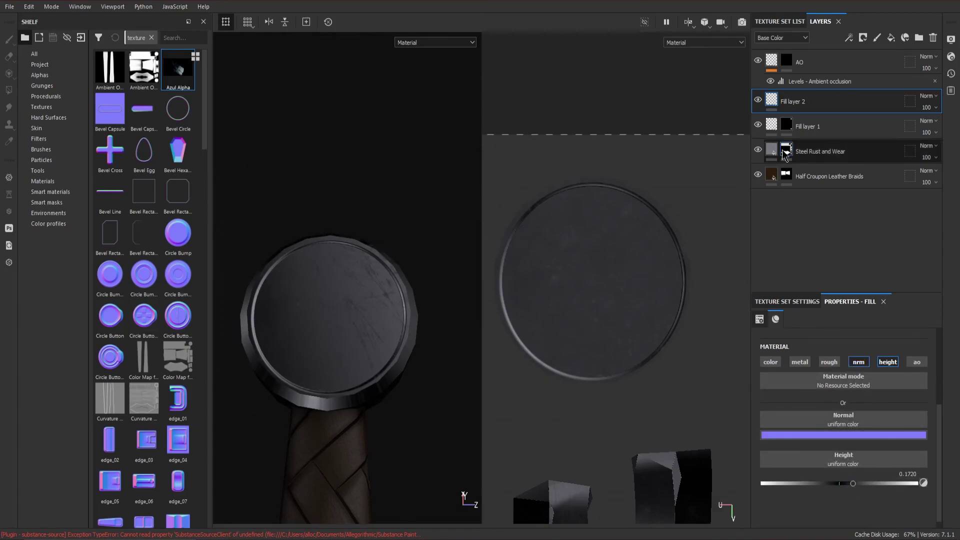
Add a black mask to Fill layer 2 after comparing its height with Fill layer 1
{"action": "left_click", "coordinate": [774, 129]}
{"action": "left_click", "coordinate": [778, 104]}
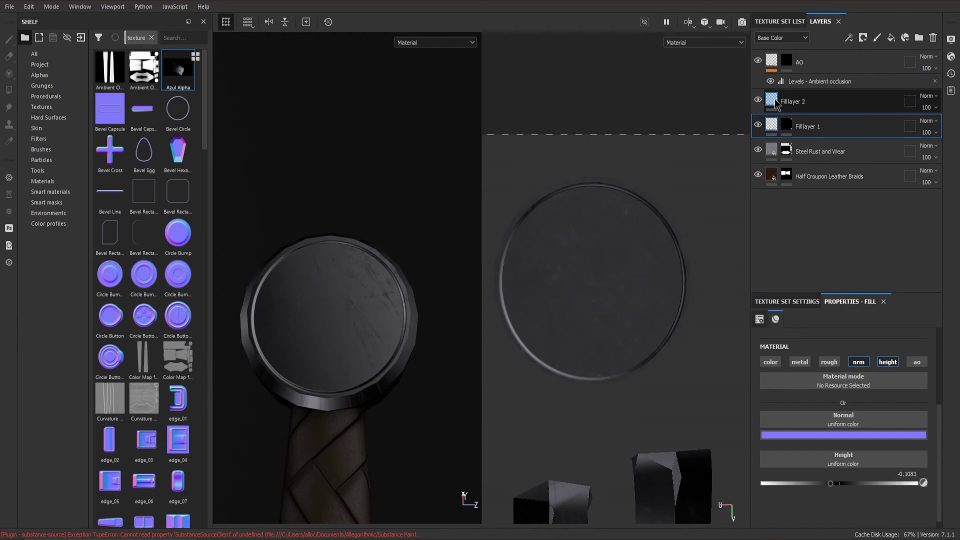
{"action": "right_click", "coordinate": [795, 108]}
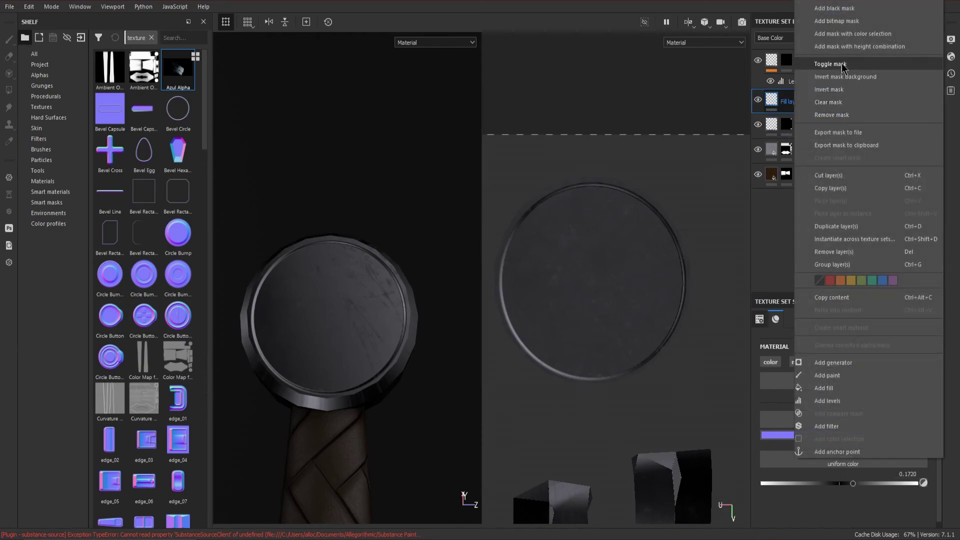
{"action": "left_click", "coordinate": [825, 14]}
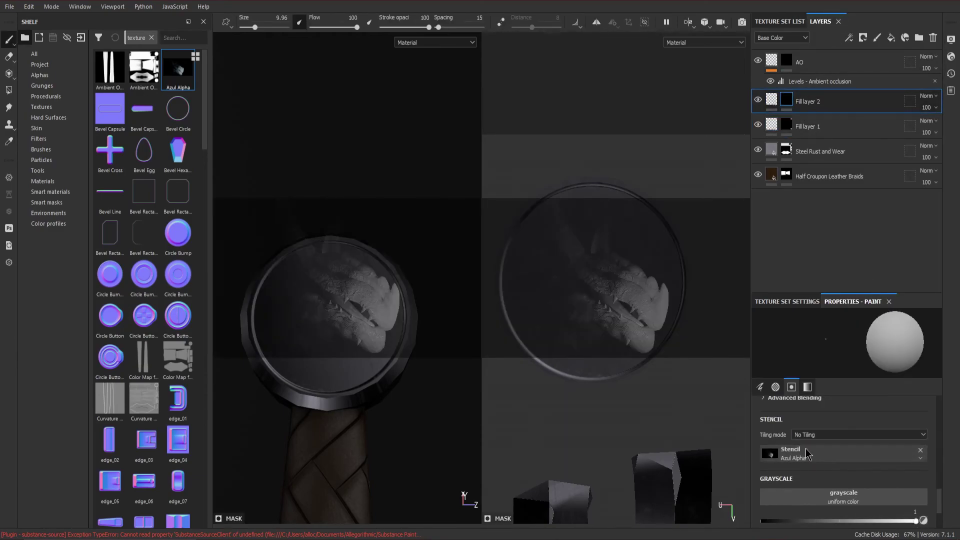
Paint the raised dragon head through the Azul Alpha stencil onto the pommel's face in the mask, then remove the stencil
{"action": "left_click_drag", "start_coordinate": [614, 251], "coordinate": [672, 277]}
{"action": "mouse_move", "coordinate": [550, 235]}
{"action": "left_mouse_down"}
{"action": "mouse_move", "coordinate": [645, 429]}
{"action": "mouse_move", "coordinate": [625, 465]}
{"action": "mouse_move", "coordinate": [752, 460]}
{"action": "left_mouse_up"}
{"action": "left_click", "coordinate": [919, 450]}
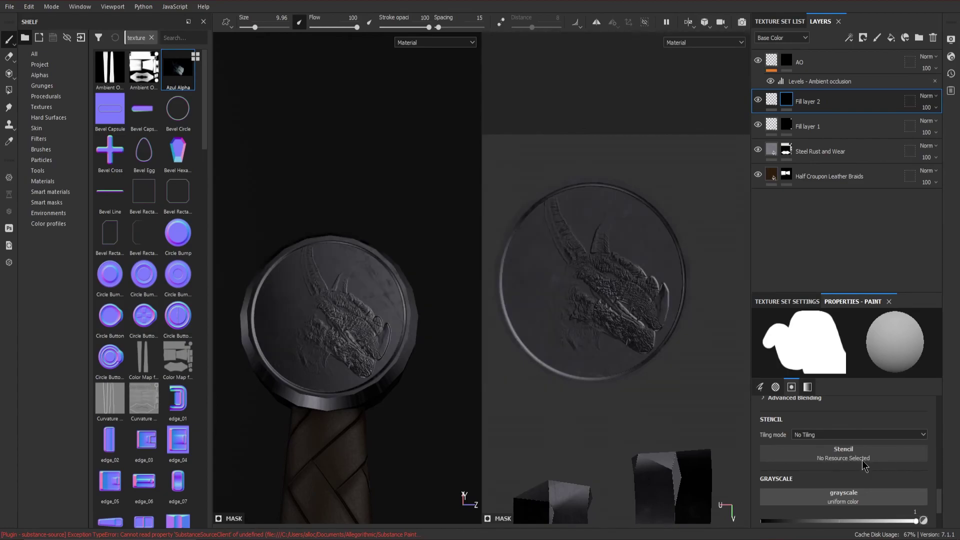
{"action": "left_click_drag", "start_coordinate": [770, 425], "coordinate": [772, 450]}
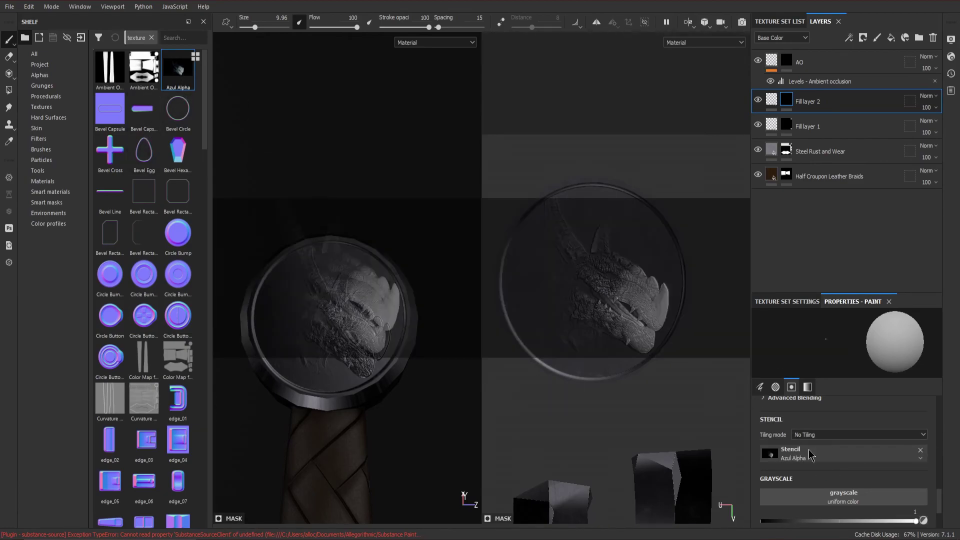
{"action": "left_click", "coordinate": [920, 449]}
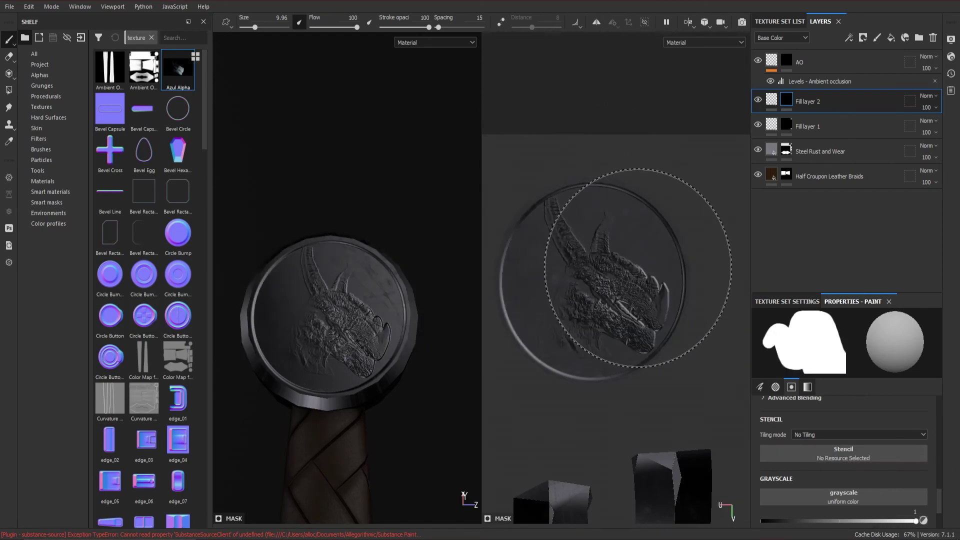
Reduce the brush size to 0.93
{"action": "key", "text": "bracketleft"}
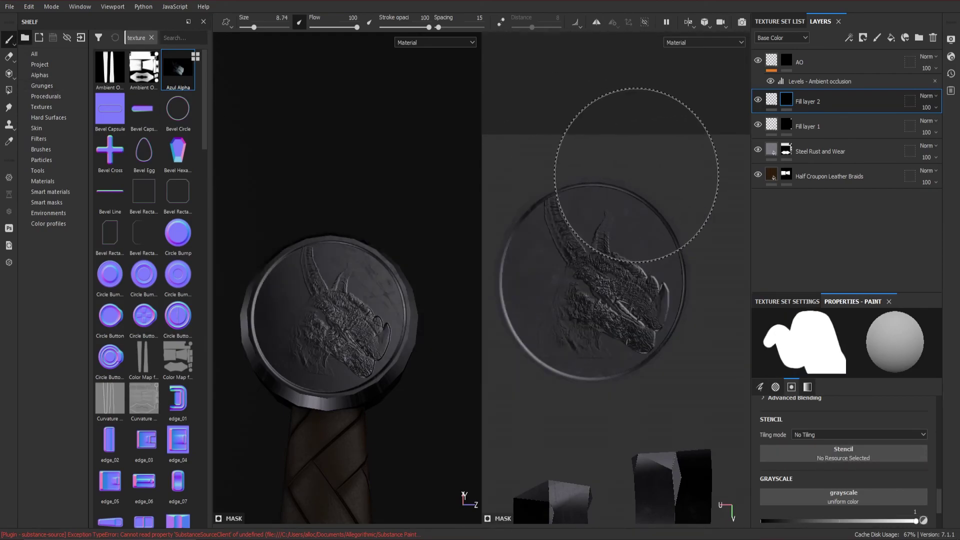
{"action": "key", "text": "bracketleft"}
{"action": "key", "text": "bracketleft"}
{"action": "key", "text": "bracketleft"}
{"action": "key", "text": "bracketleft"}
{"action": "key", "text": "bracketleft"}
{"action": "key", "text": "bracketleft"}
{"action": "key", "text": "bracketleft"}
{"action": "key", "text": "bracketleft"}
{"action": "key", "text": "bracketleft"}
{"action": "key", "text": "bracketleft"}
{"action": "key", "text": "bracketleft"}
{"action": "key", "text": "bracketleft"}
Switch to the Basic Soft brush with a grayscale value of 0.0732 and a size of 0.93
{"action": "left_click_drag", "start_coordinate": [350, 325], "coordinate": [365, 360], "text": "alt"}
{"action": "scroll", "coordinate": [395, 388], "scroll_direction": "up", "scroll_amount": 5}
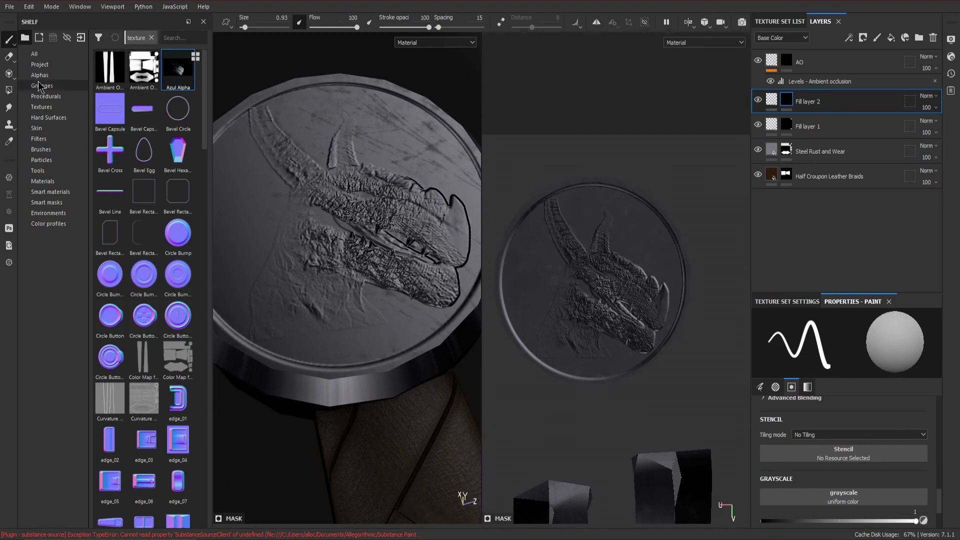
{"action": "left_click", "coordinate": [50, 148]}
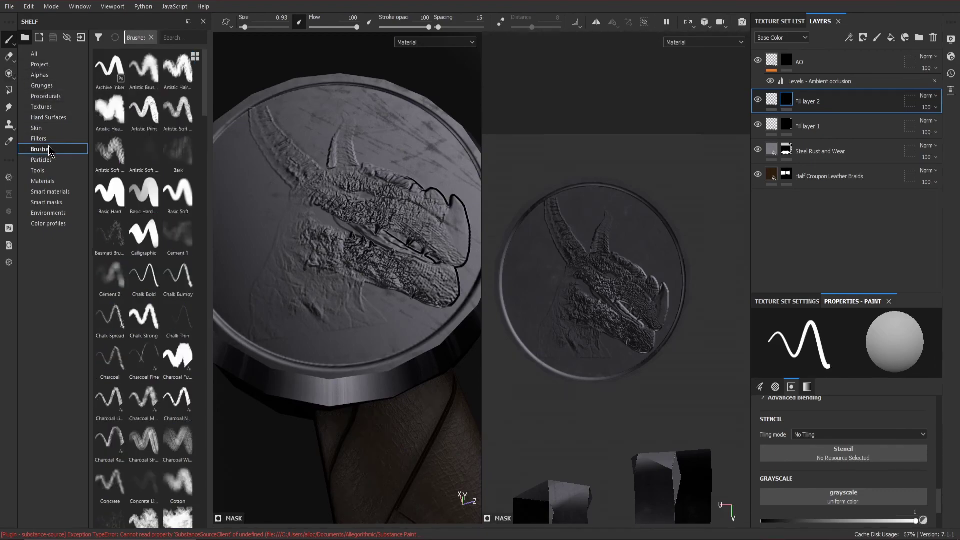
{"action": "left_click", "coordinate": [175, 186]}
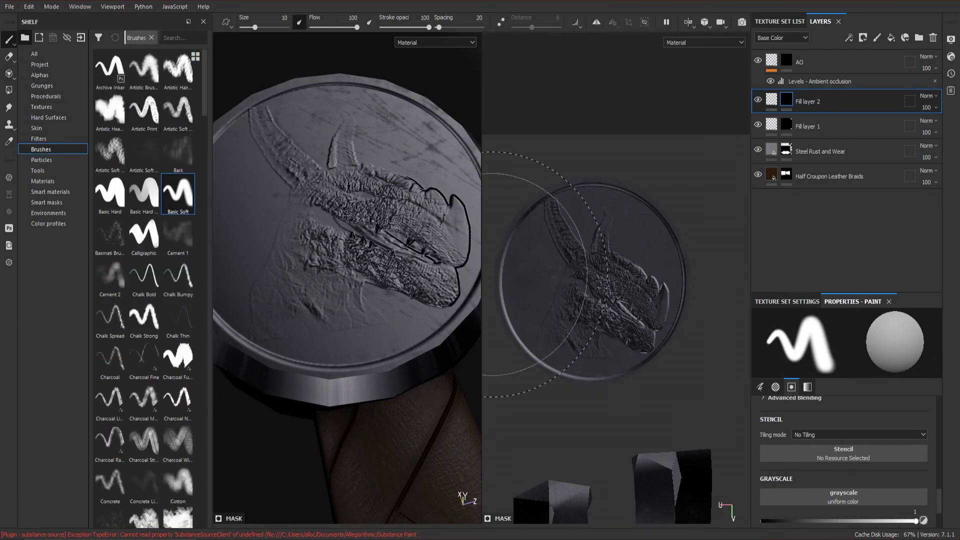
{"action": "scroll", "coordinate": [882, 494], "scroll_direction": "down", "scroll_amount": 1}
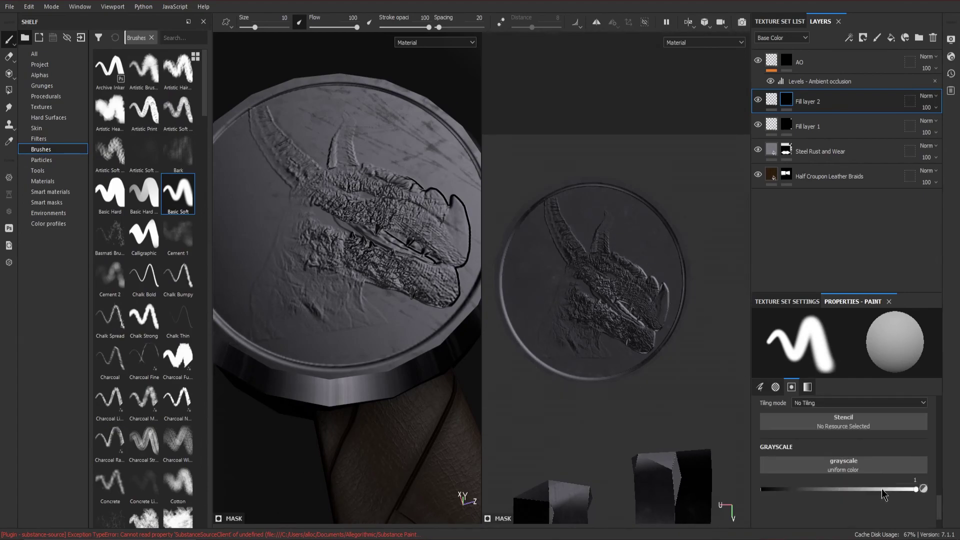
{"action": "left_click_drag", "start_coordinate": [884, 491], "coordinate": [853, 493]}
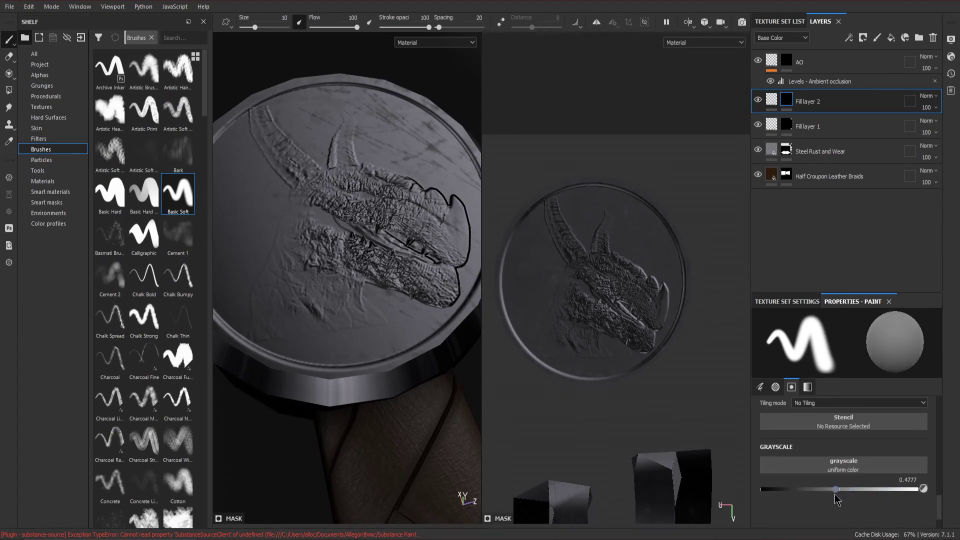
{"action": "mouse_move", "coordinate": [827, 488]}
{"action": "left_mouse_down"}
{"action": "mouse_move", "coordinate": [780, 489]}
{"action": "mouse_move", "coordinate": [772, 506]}
{"action": "left_mouse_up"}
{"action": "scroll", "coordinate": [354, 353], "scroll_direction": "up", "scroll_amount": 2}
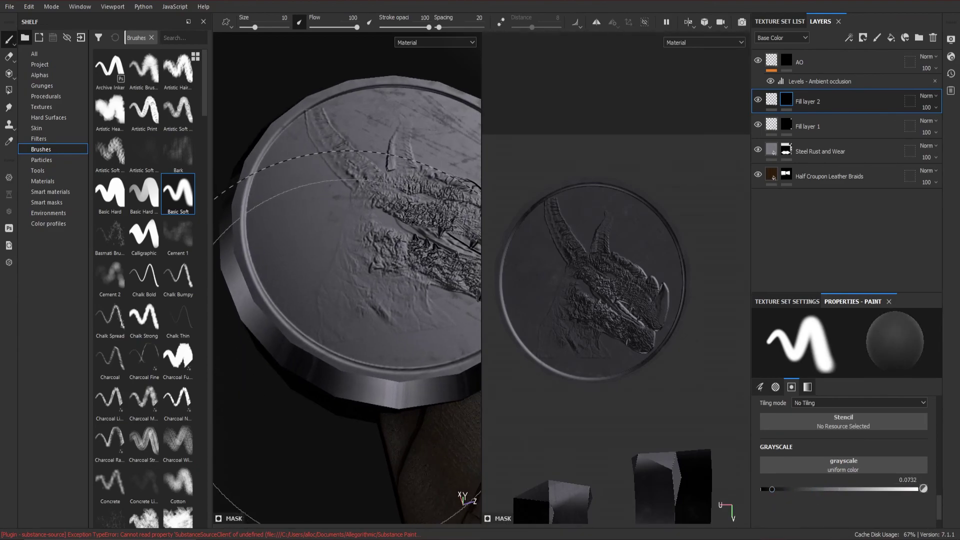
{"action": "right_click_drag", "start_coordinate": [368, 336], "coordinate": [325, 336], "text": "ctrl"}
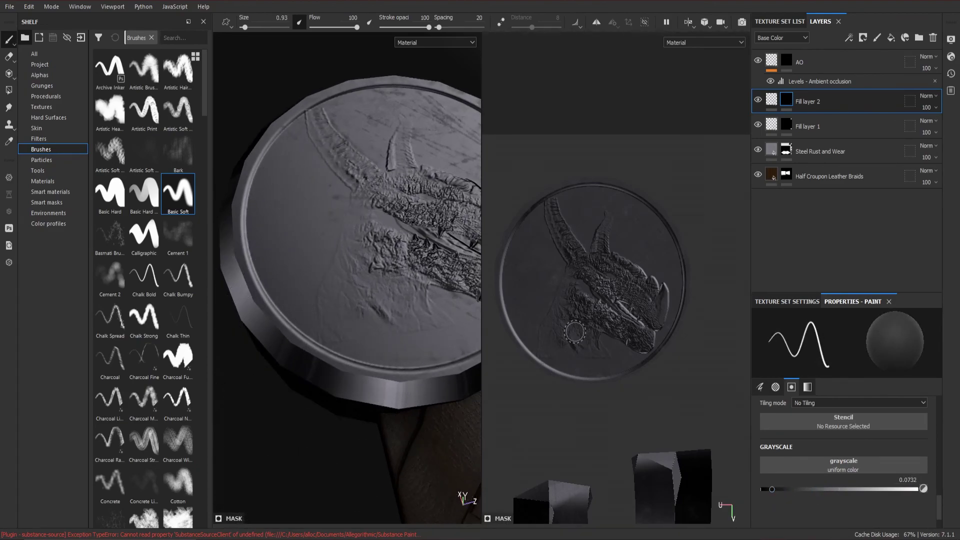
Set the brush grayscale to 0 and paint out the rough edges around the dragon's neck and horn tip in the mask
{"action": "scroll", "coordinate": [575, 332], "scroll_direction": "up", "scroll_amount": 5}
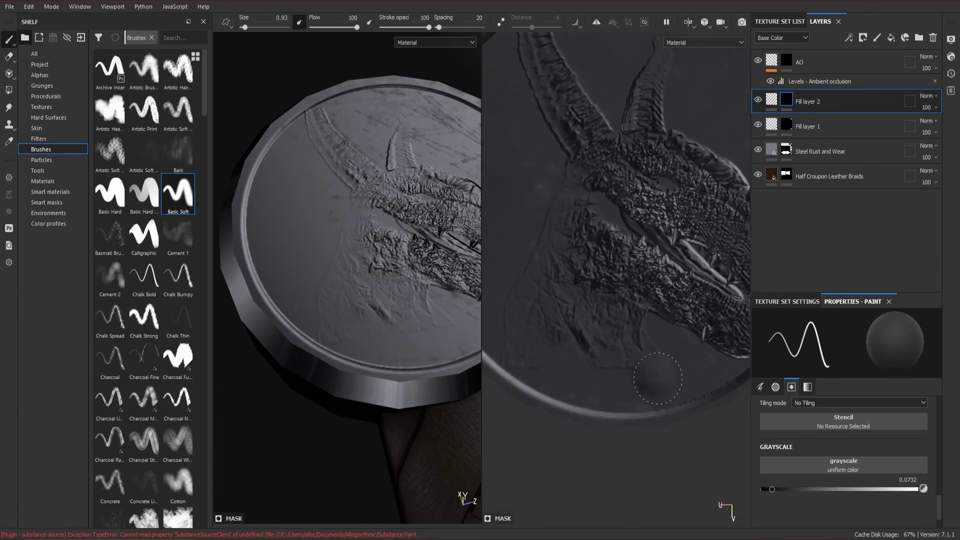
{"action": "left_click_drag", "start_coordinate": [644, 378], "coordinate": [654, 404]}
{"action": "left_click_drag", "start_coordinate": [781, 483], "coordinate": [745, 492]}
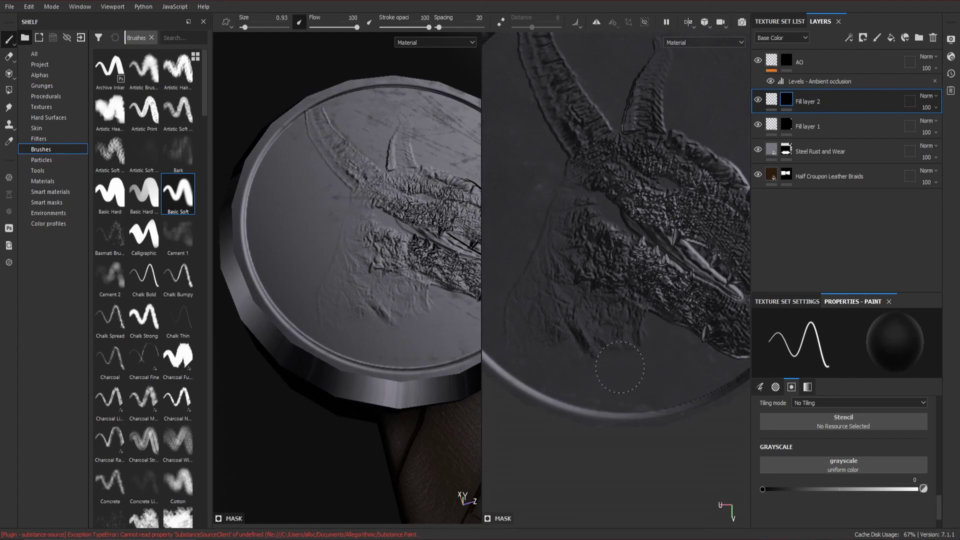
{"action": "mouse_move", "coordinate": [672, 395]}
{"action": "right_mouse_down", "text": "alt"}
{"action": "mouse_move", "coordinate": [540, 192]}
{"action": "mouse_move", "coordinate": [621, 252]}
{"action": "mouse_move", "coordinate": [600, 244]}
{"action": "right_mouse_up", "text": "alt"}
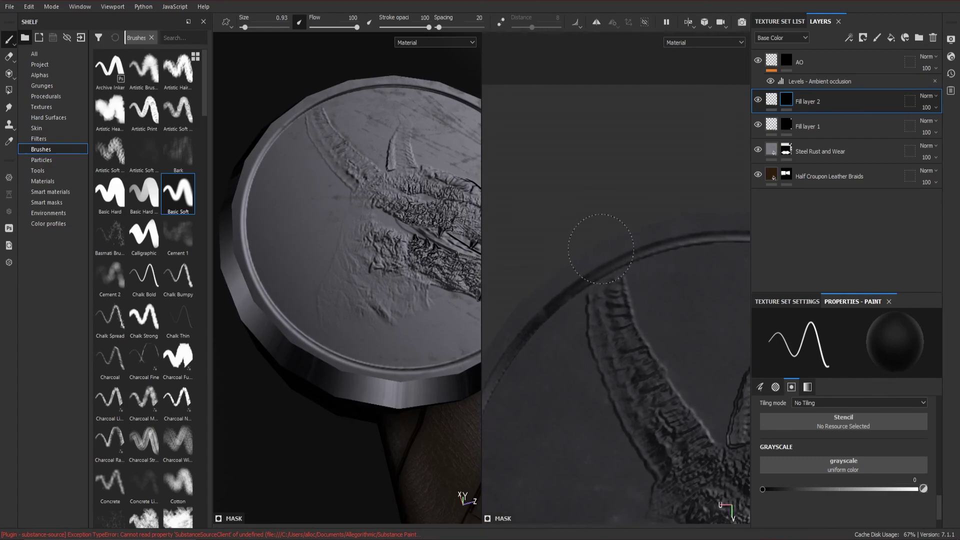
Inspect the pommel's dragon emblem and how it sits on the whole sword
{"action": "scroll", "coordinate": [665, 294], "scroll_direction": "down", "scroll_amount": 5}
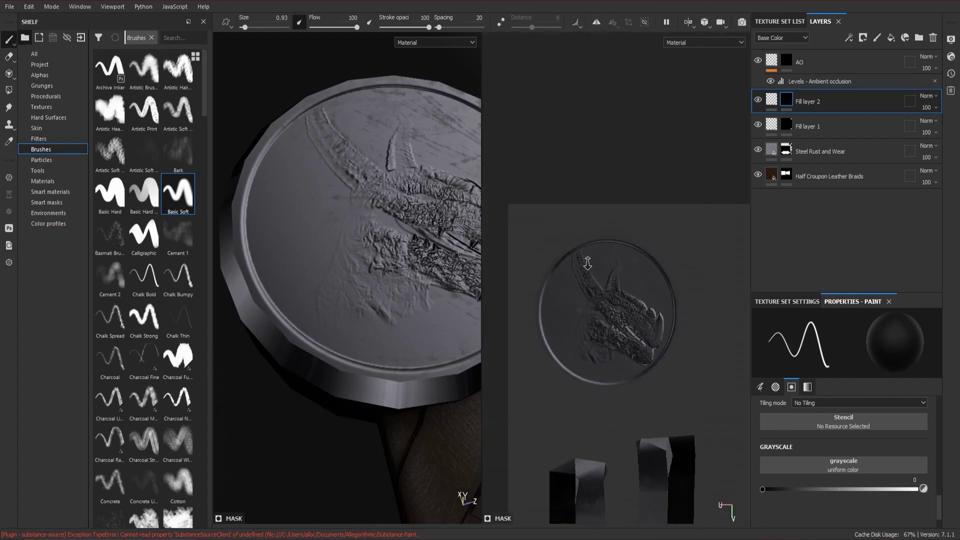
{"action": "middle_click_drag", "start_coordinate": [632, 311], "coordinate": [638, 287], "text": "alt"}
{"action": "left_click_drag", "start_coordinate": [380, 320], "coordinate": [420, 311], "text": "alt"}
{"action": "right_click_drag", "start_coordinate": [419, 311], "coordinate": [419, 322], "text": "alt"}
{"action": "left_click_drag", "start_coordinate": [419, 323], "coordinate": [396, 353], "text": "alt"}
{"action": "right_click_drag", "start_coordinate": [397, 353], "coordinate": [263, 264], "text": "alt"}
{"action": "left_click_drag", "start_coordinate": [263, 264], "coordinate": [434, 242], "text": "alt"}
Show only the 3D view and frame the sword from pommel to blade
{"action": "left_click", "coordinate": [692, 27]}
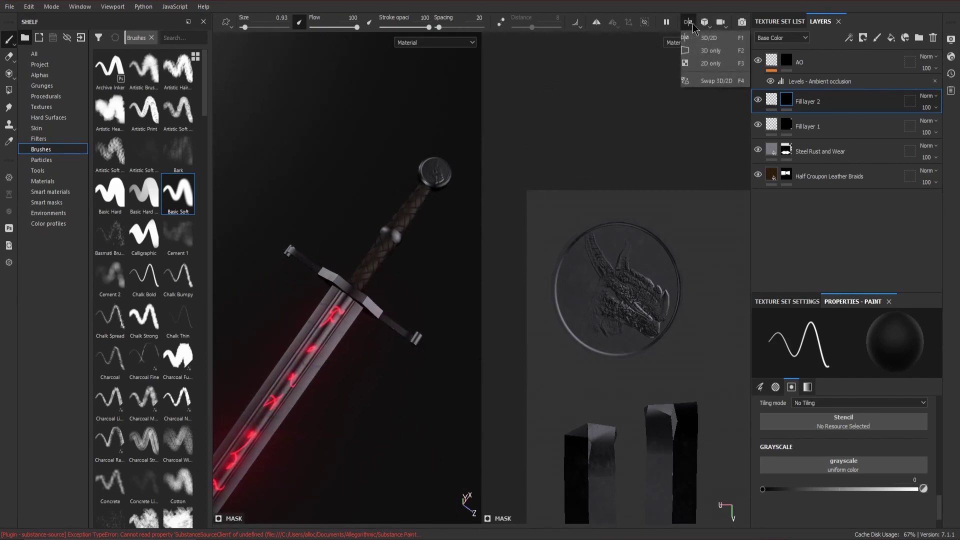
{"action": "left_click", "coordinate": [711, 51]}
{"action": "left_click_drag", "start_coordinate": [644, 277], "coordinate": [623, 293], "text": "alt"}
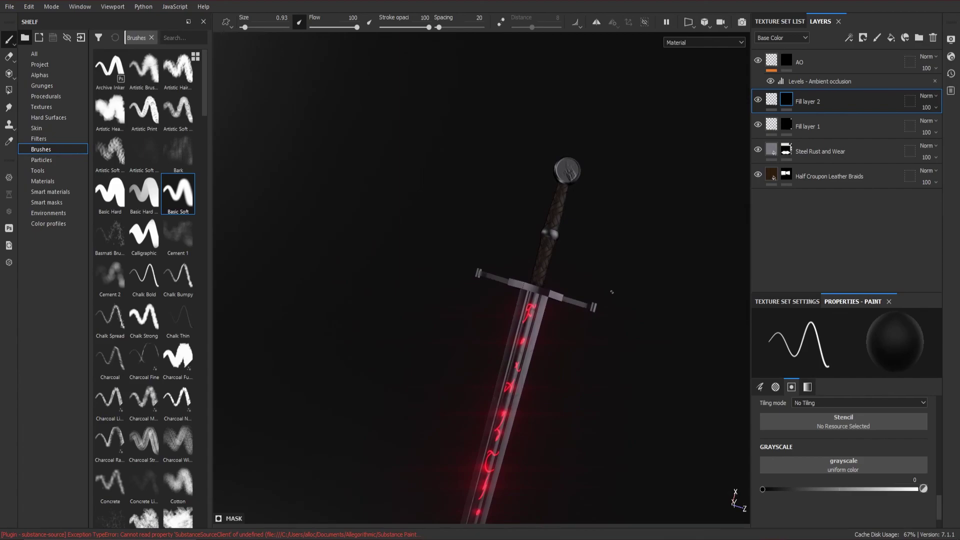
{"action": "middle_click_drag", "start_coordinate": [622, 293], "coordinate": [613, 180], "text": "alt"}
{"action": "left_click_drag", "start_coordinate": [612, 275], "coordinate": [564, 240], "text": "alt"}
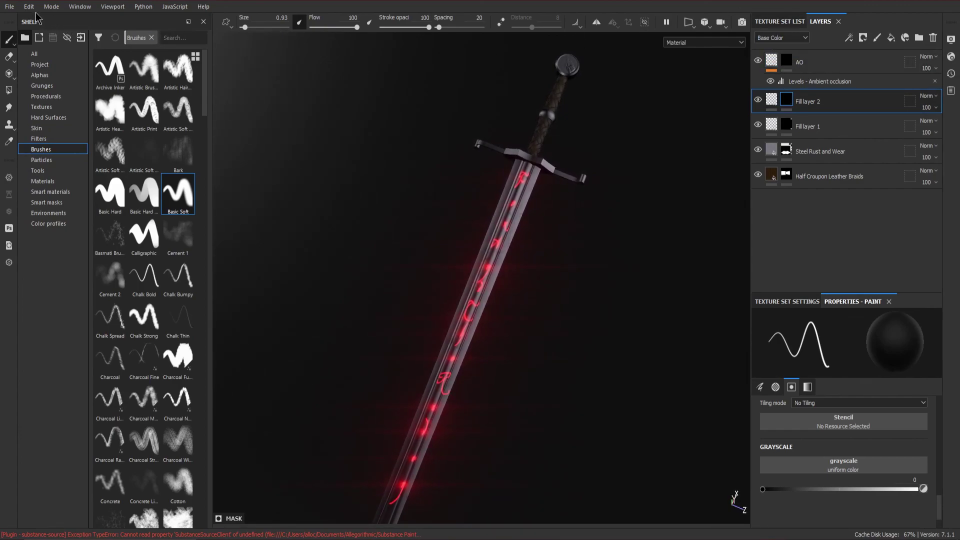
Switch to Iray rendering mode and render the sword from several angles
{"action": "left_click", "coordinate": [50, 8]}
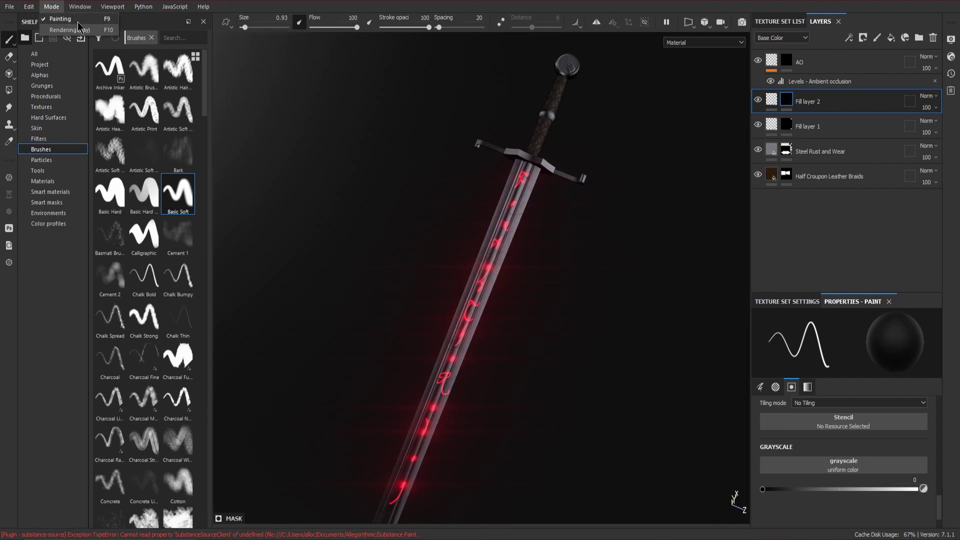
{"action": "left_click", "coordinate": [78, 30]}
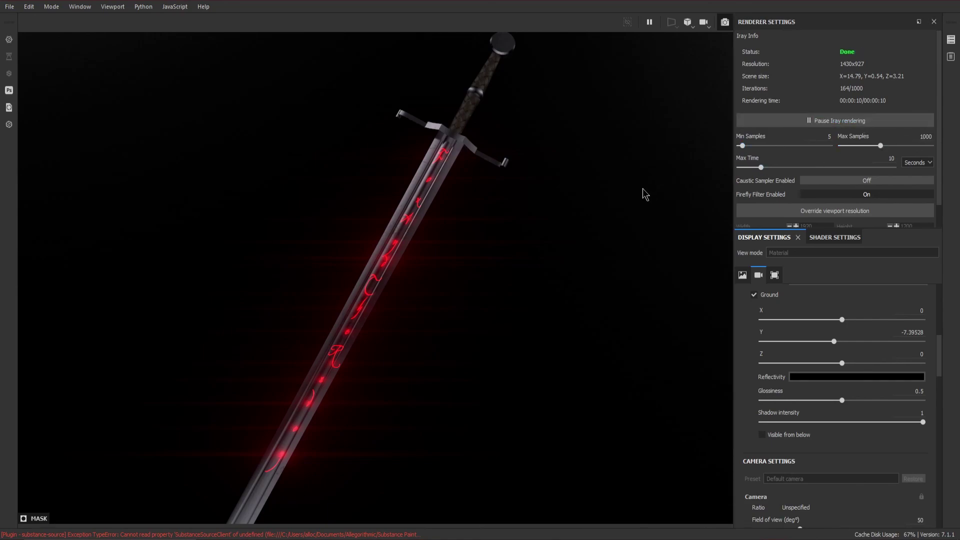
{"action": "left_click_drag", "start_coordinate": [564, 197], "coordinate": [567, 203], "text": "alt"}
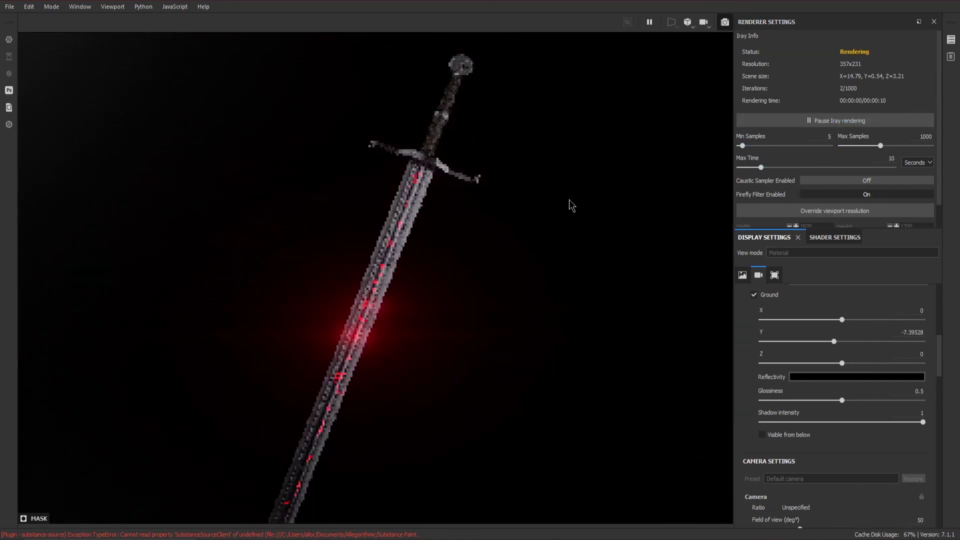
{"action": "left_click_drag", "start_coordinate": [464, 195], "coordinate": [487, 218], "text": "alt"}
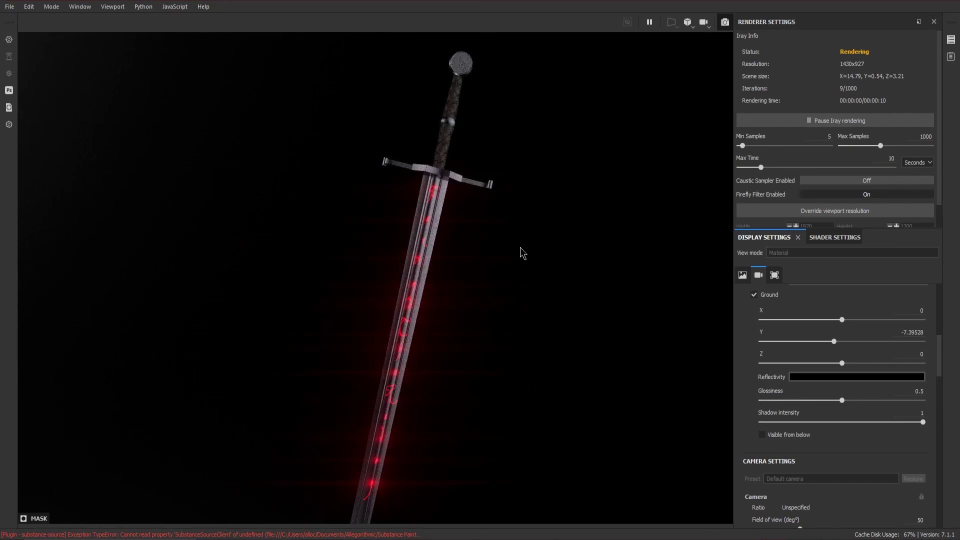
{"action": "left_click_drag", "start_coordinate": [507, 254], "coordinate": [496, 247], "text": "alt"}
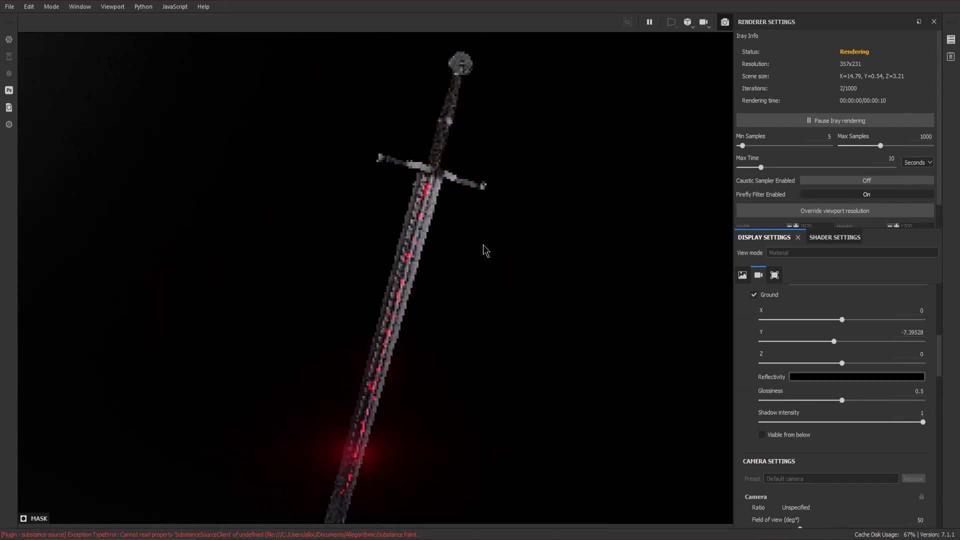